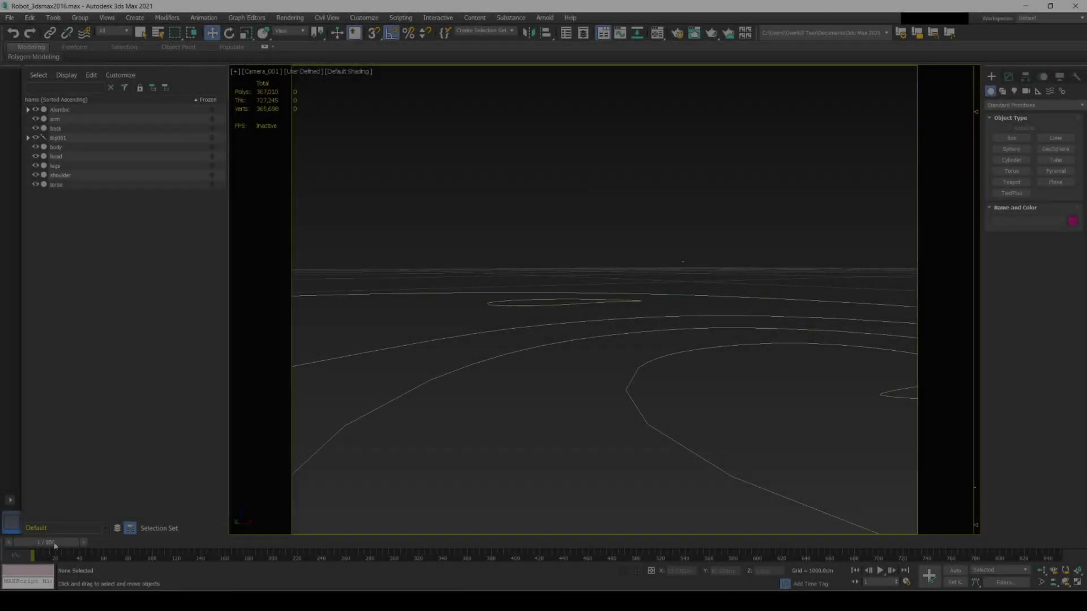
Step: Select all the robot's meshes and biped bones and combine them into a single group
{"action": "left_click_drag", "start_coordinate": [54, 543], "coordinate": [456, 543]}
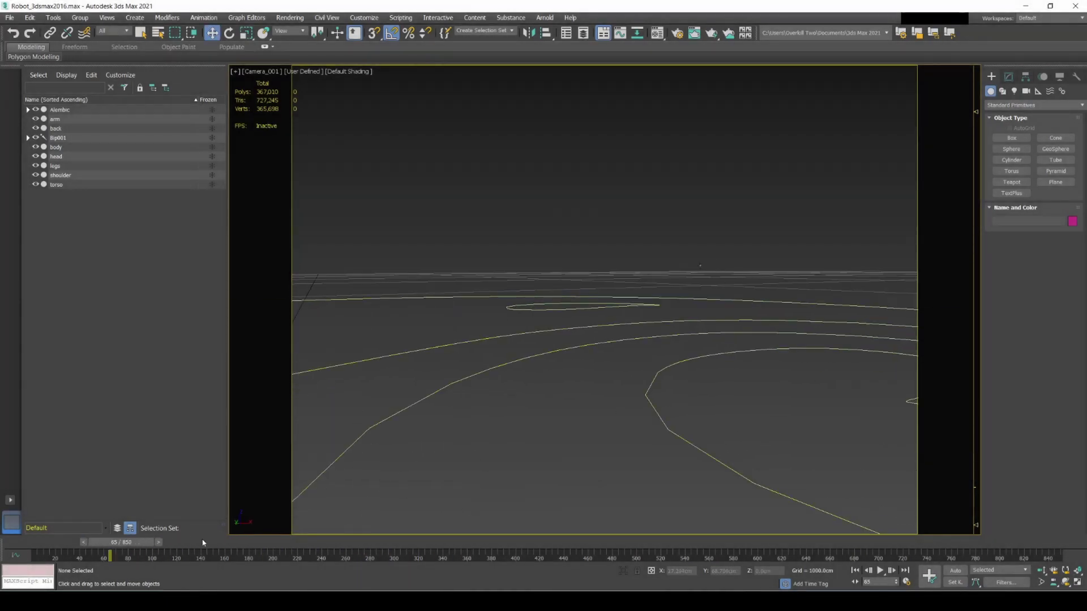
{"action": "left_click_drag", "start_coordinate": [119, 545], "coordinate": [31, 543]}
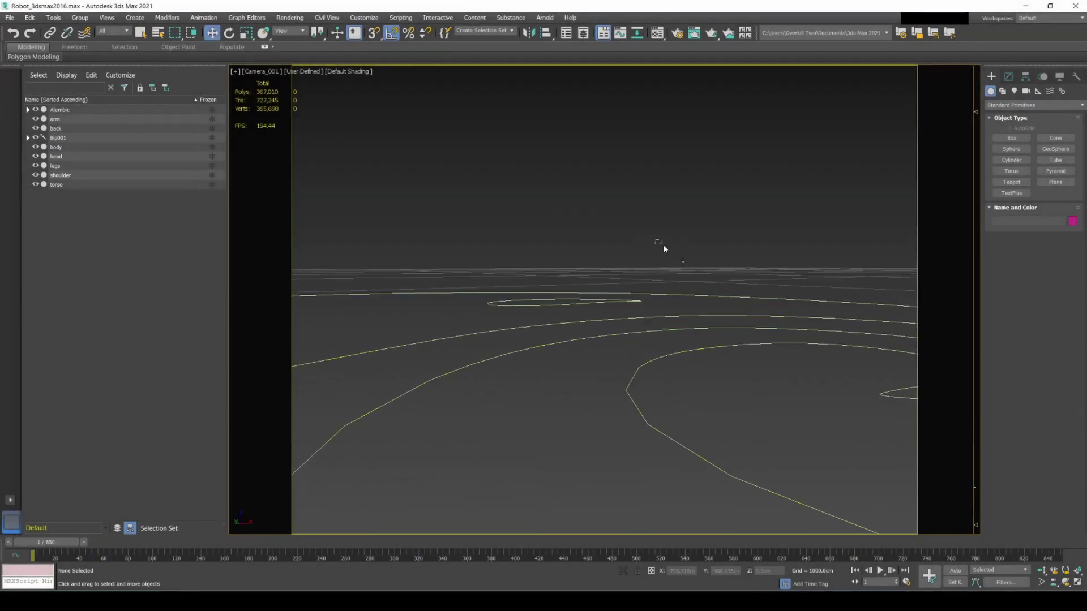
{"action": "left_click_drag", "start_coordinate": [712, 277], "coordinate": [706, 280]}
{"action": "left_click", "coordinate": [675, 241]}
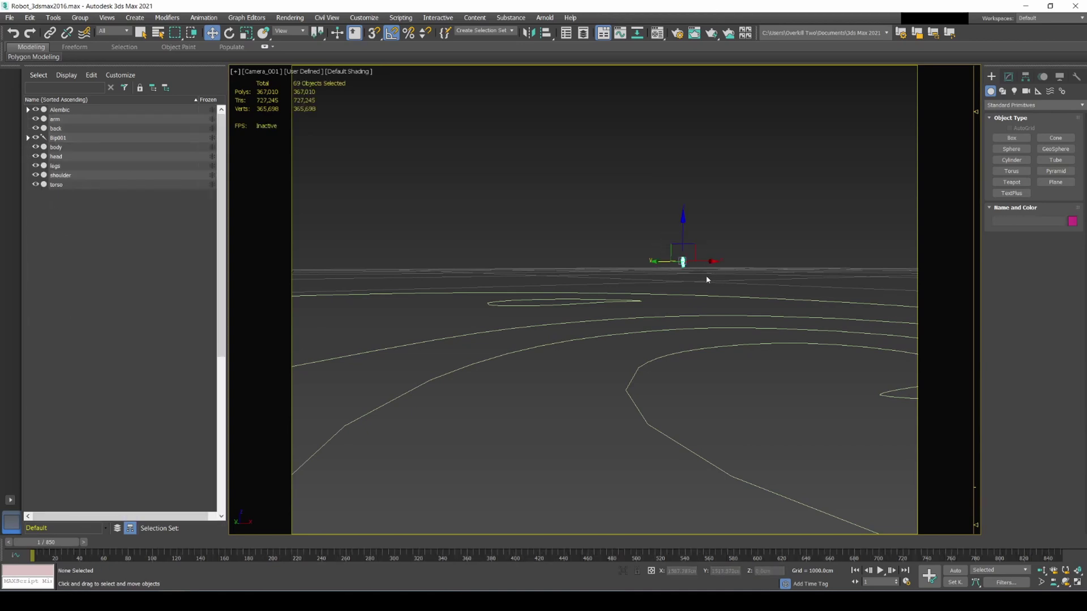
{"action": "left_click", "coordinate": [80, 18]}
{"action": "left_click", "coordinate": [90, 30]}
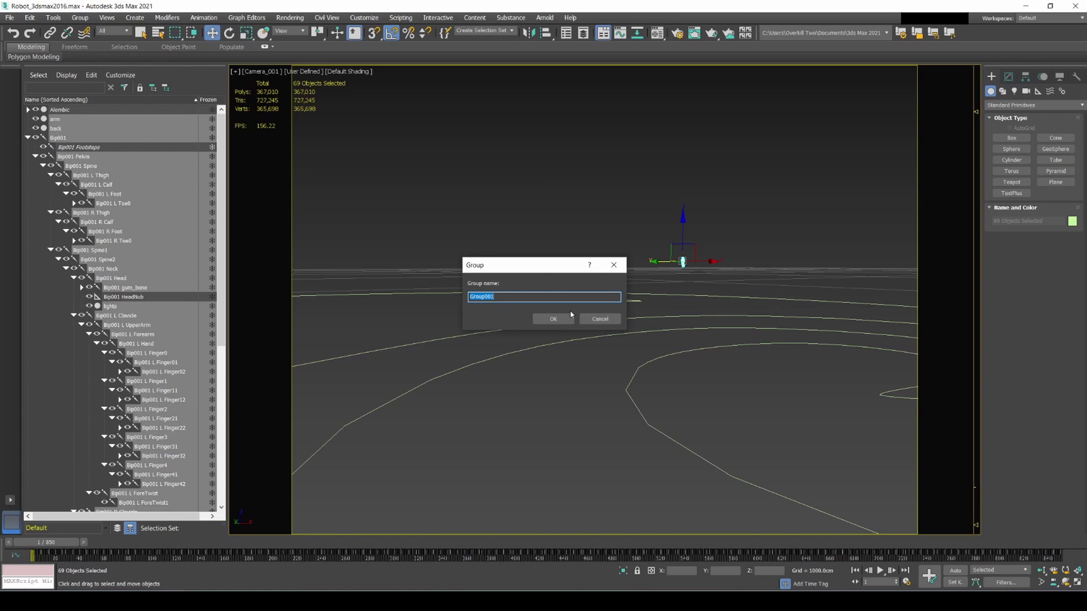
{"action": "left_click", "coordinate": [554, 318]}
Step: Move the robot group much closer to the camera, check its placement across the animation, and return to the start frame
{"action": "left_click", "coordinate": [682, 261]}
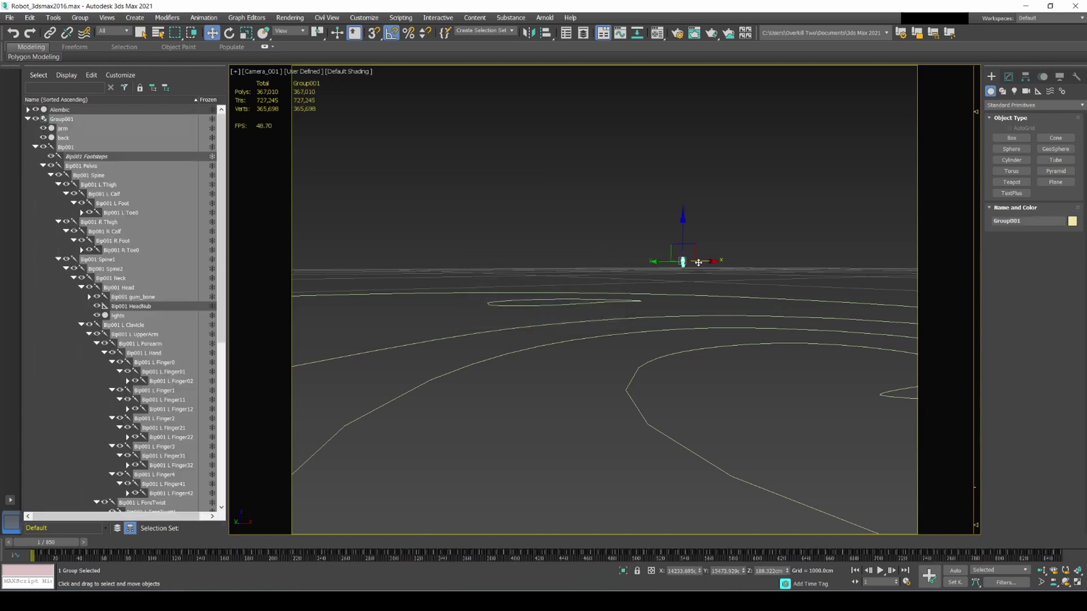
{"action": "left_click_drag", "start_coordinate": [712, 261], "coordinate": [783, 278]}
{"action": "left_click_drag", "start_coordinate": [667, 246], "coordinate": [638, 367]}
{"action": "left_click", "coordinate": [626, 371]}
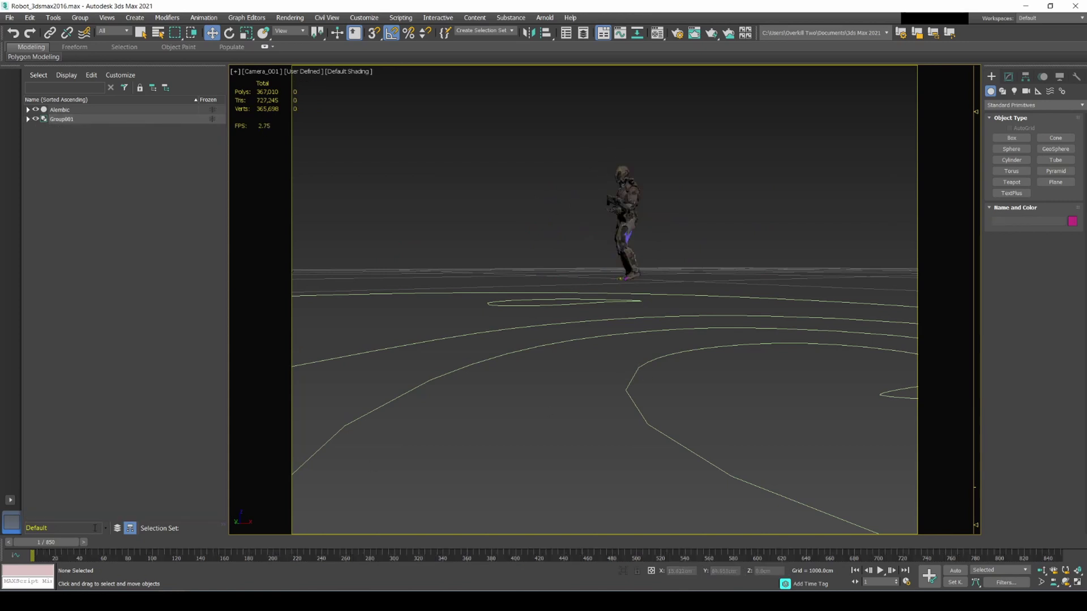
{"action": "left_click_drag", "start_coordinate": [46, 542], "coordinate": [298, 564]}
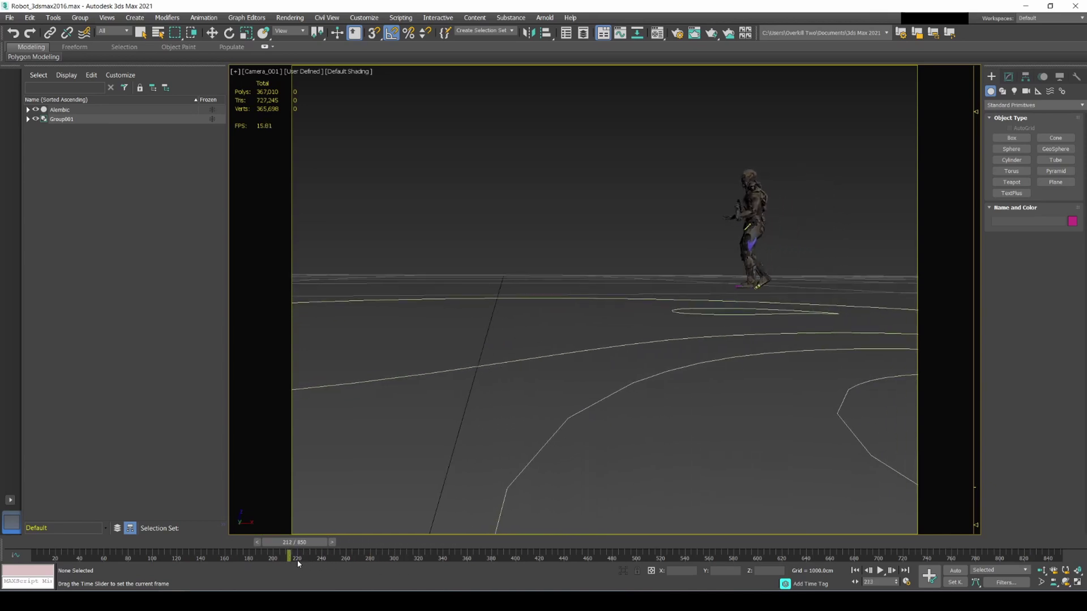
{"action": "key", "text": "Home"}
{"action": "key", "text": "w"}
Step: Configure the viewport background to use image files instead of synchronizing with the display mode
{"action": "left_click", "coordinate": [105, 17]}
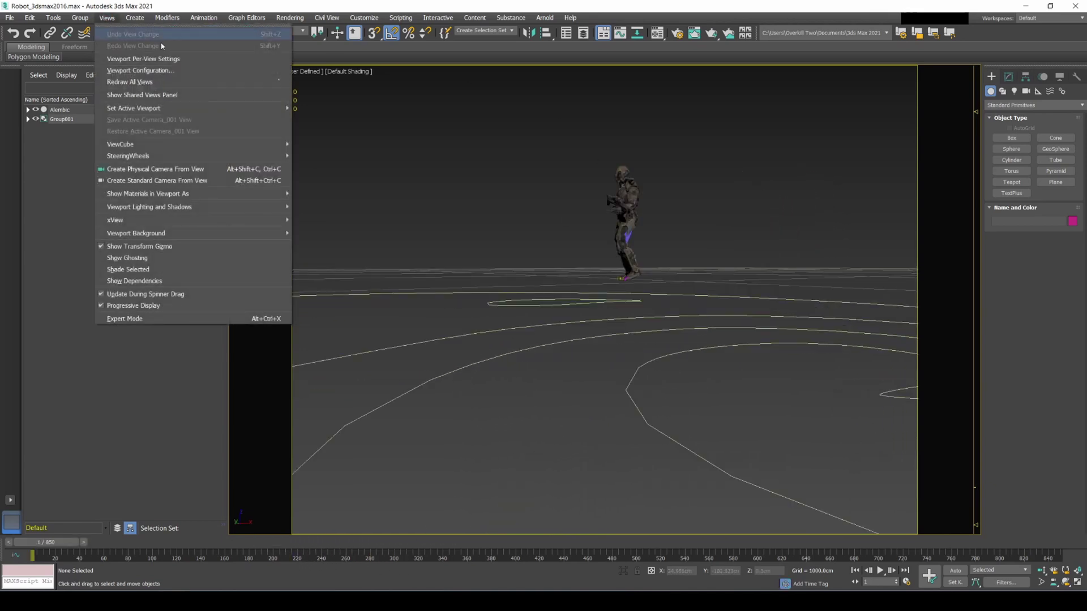
{"action": "mouse_move", "coordinate": [189, 237]}
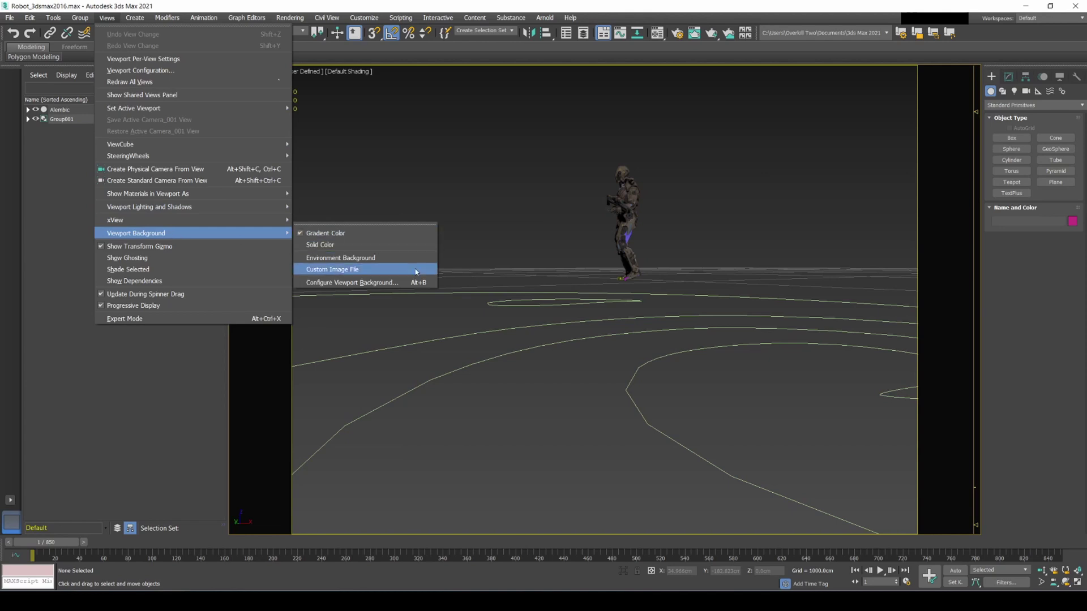
{"action": "left_click", "coordinate": [389, 288]}
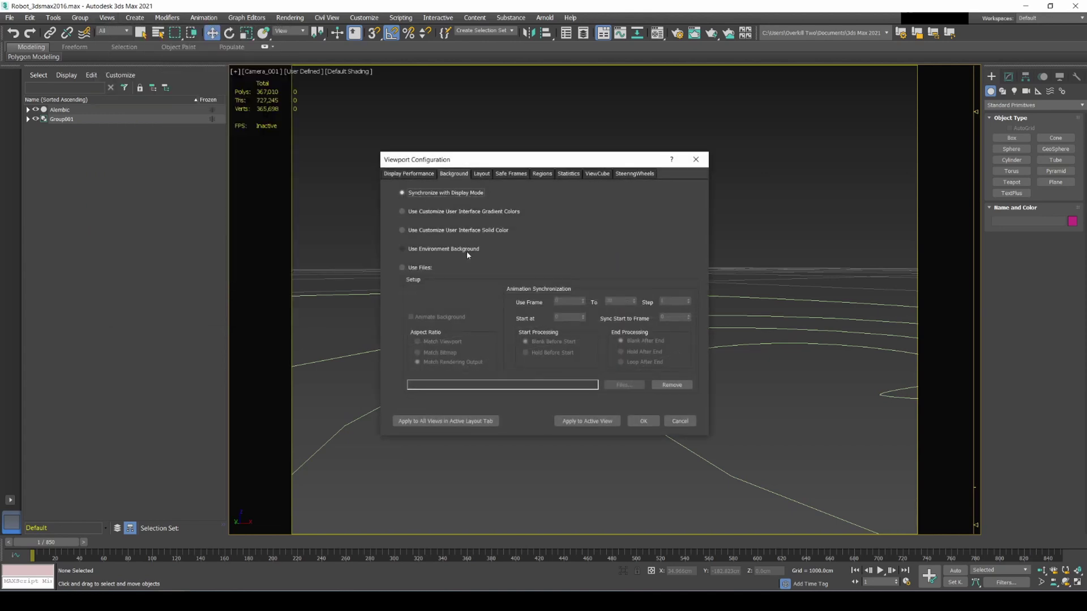
{"action": "left_click", "coordinate": [403, 268]}
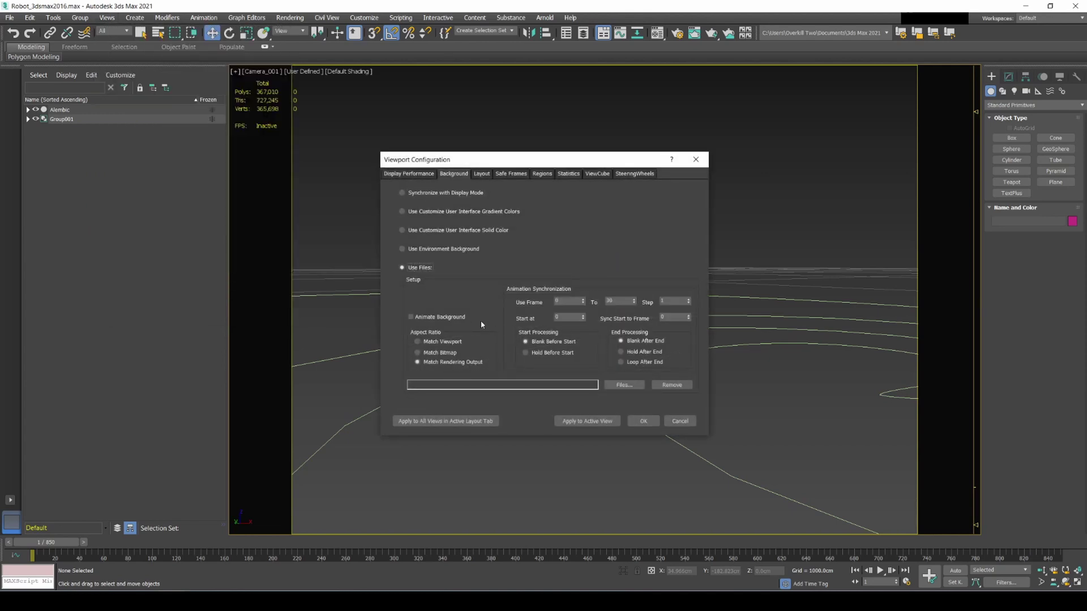
Step: Load the image sequence starting with we000 from the camtrack2 export folder on the Desktop as the viewport's animated background
{"action": "left_click", "coordinate": [624, 386]}
{"action": "left_click", "coordinate": [418, 246]}
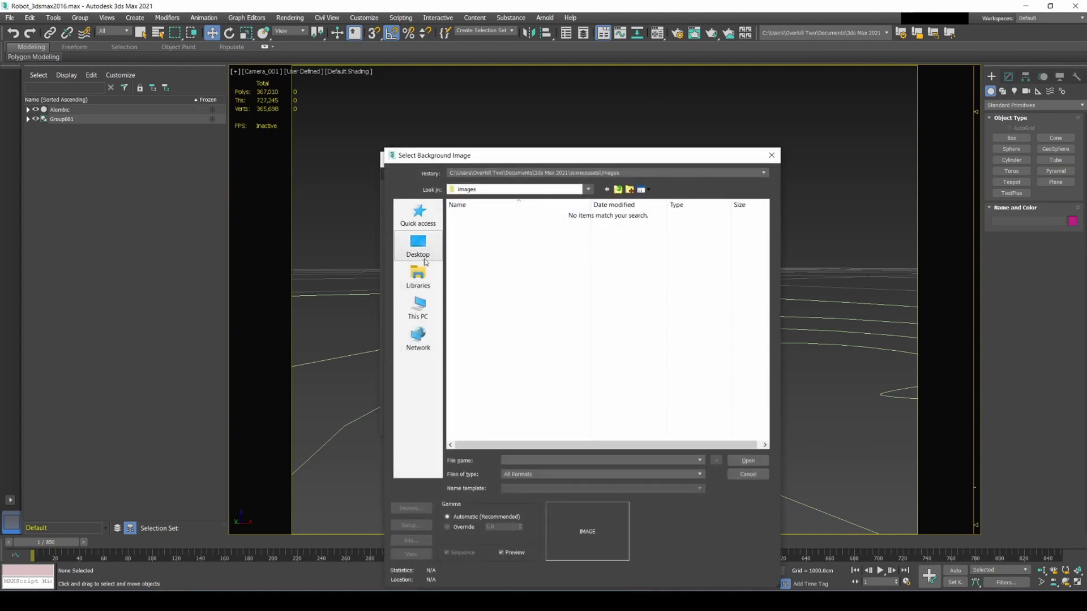
{"action": "scroll", "coordinate": [749, 300], "scroll_direction": "down", "scroll_amount": 2}
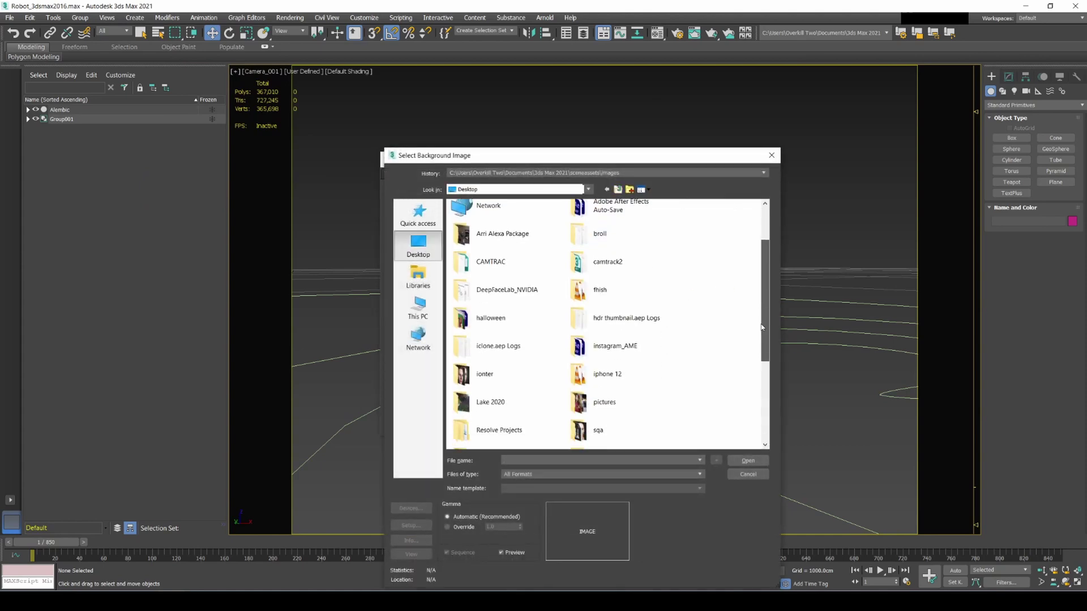
{"action": "scroll", "coordinate": [754, 306], "scroll_direction": "up", "scroll_amount": 3}
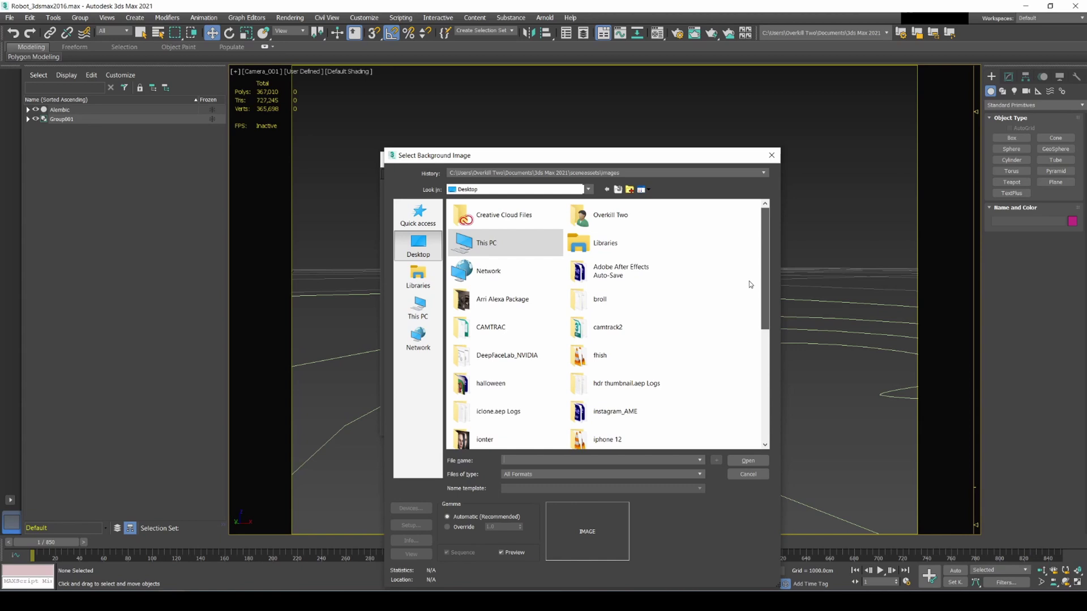
{"action": "scroll", "coordinate": [755, 311], "scroll_direction": "down", "scroll_amount": 2}
{"action": "double_click", "coordinate": [617, 277]}
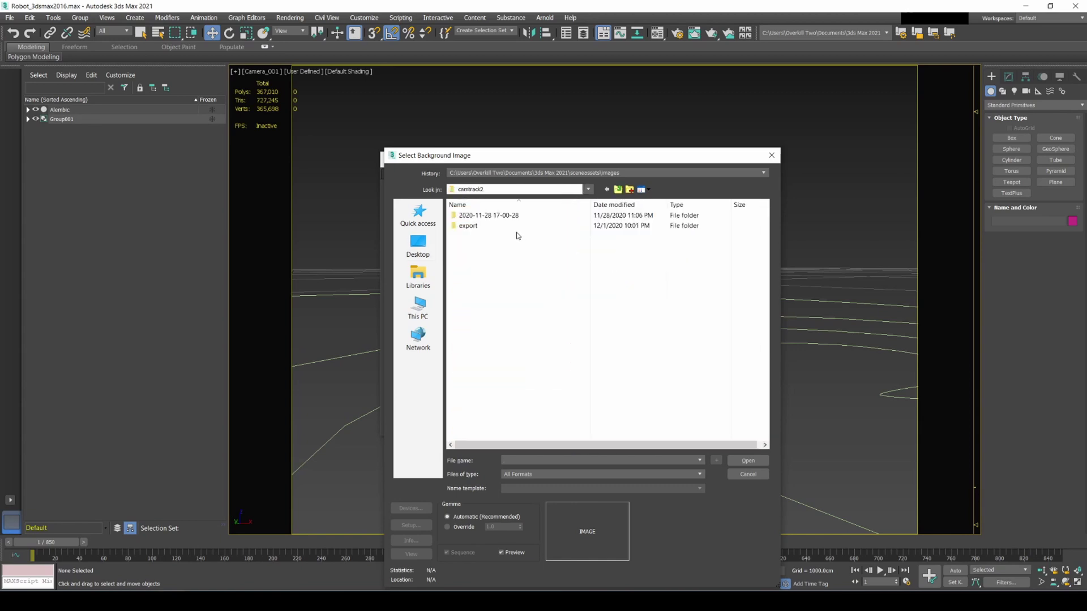
{"action": "double_click", "coordinate": [505, 233]}
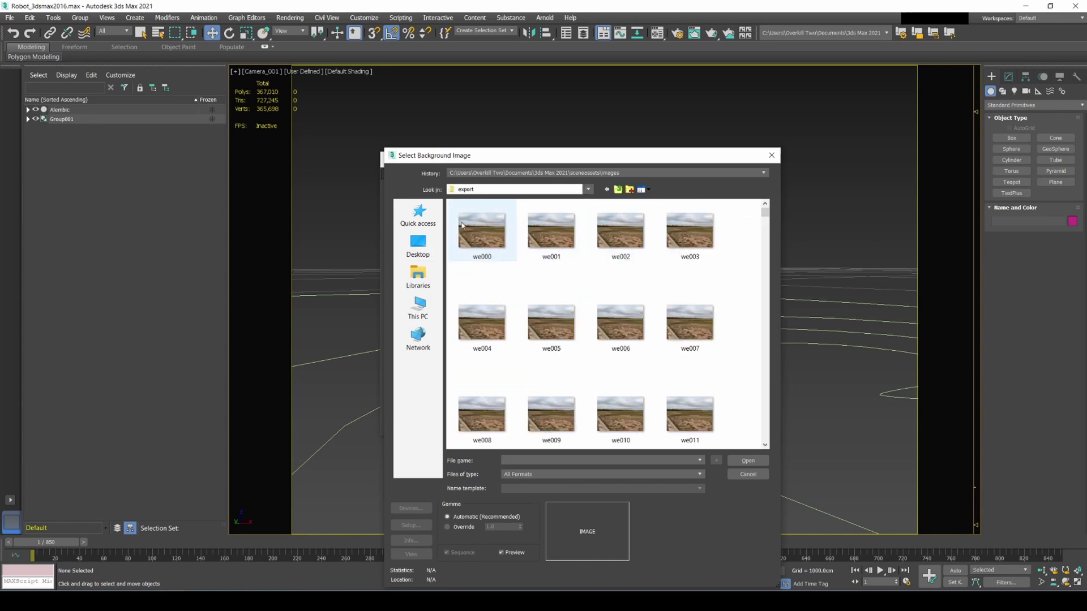
{"action": "left_click", "coordinate": [482, 232]}
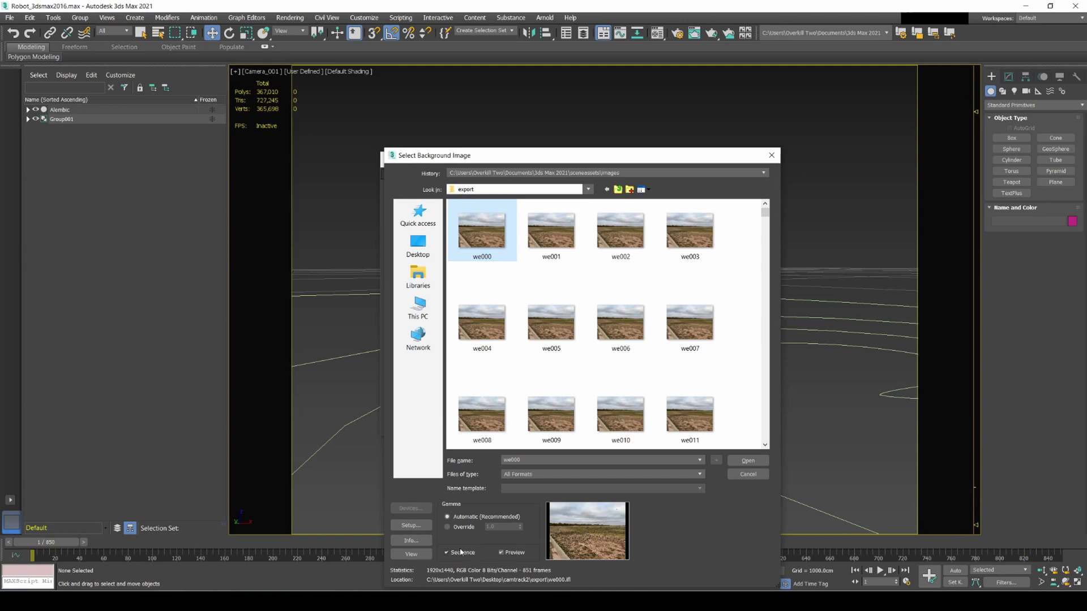
{"action": "left_click", "coordinate": [748, 460]}
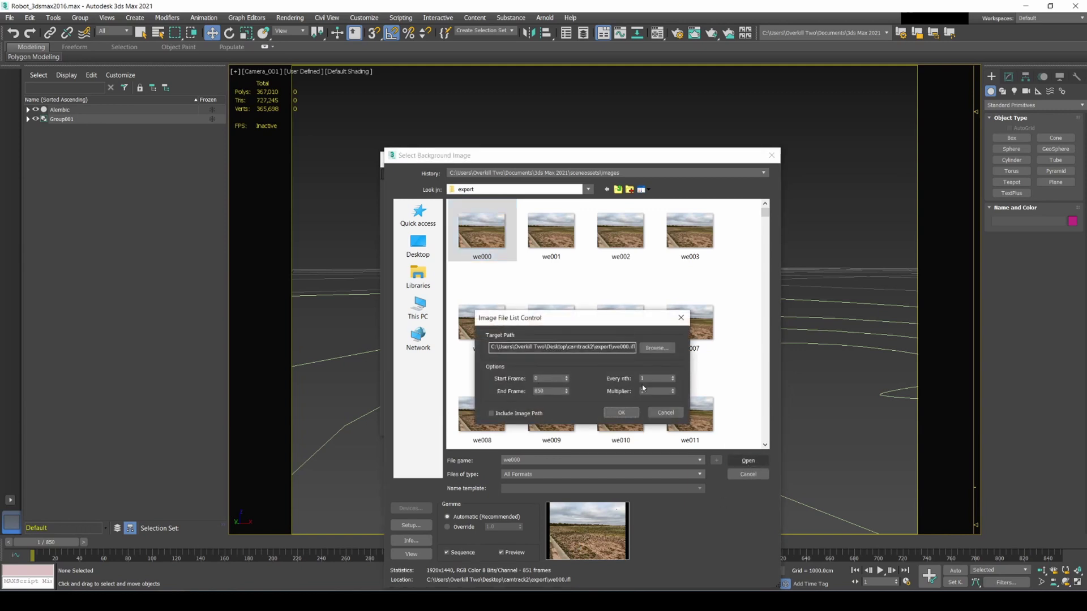
{"action": "left_click", "coordinate": [621, 412]}
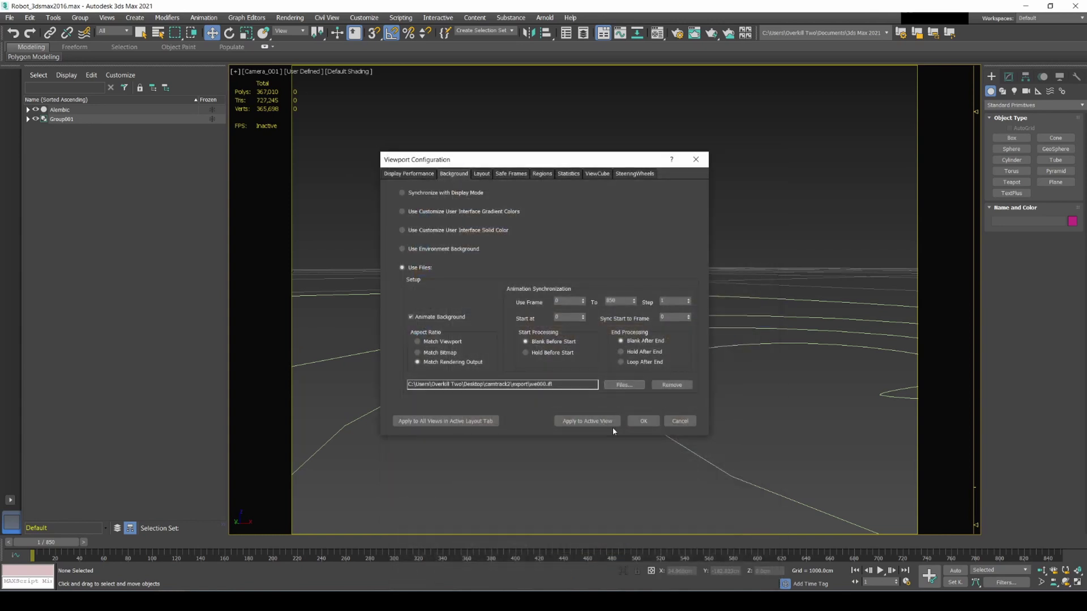
{"action": "left_click", "coordinate": [643, 423]}
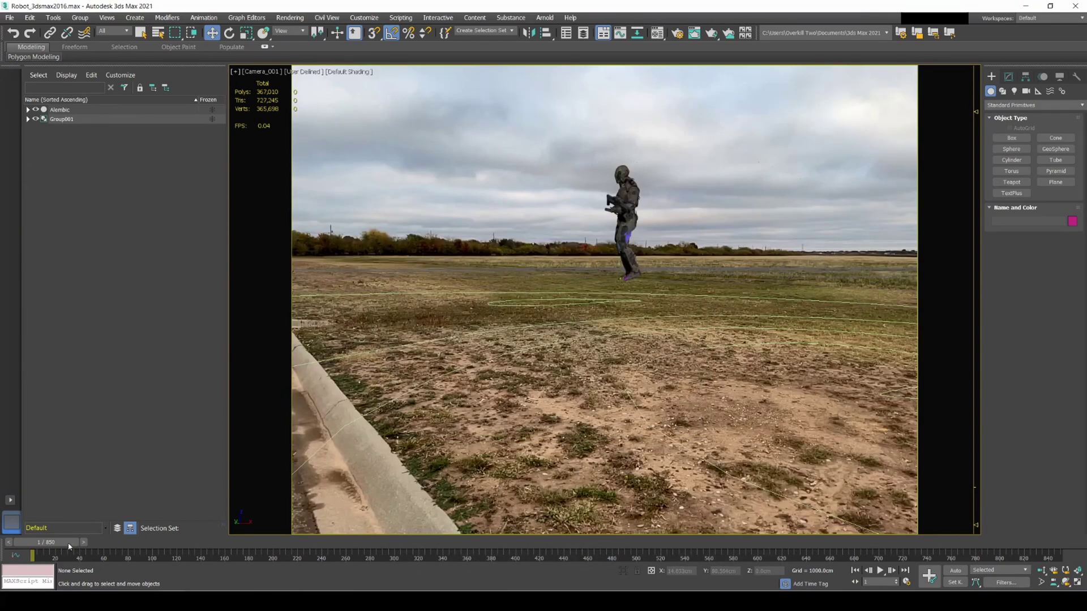
Step: Go to frame 374 and move the robot group from the grass sideways onto the road
{"action": "left_click_drag", "start_coordinate": [69, 547], "coordinate": [485, 549]}
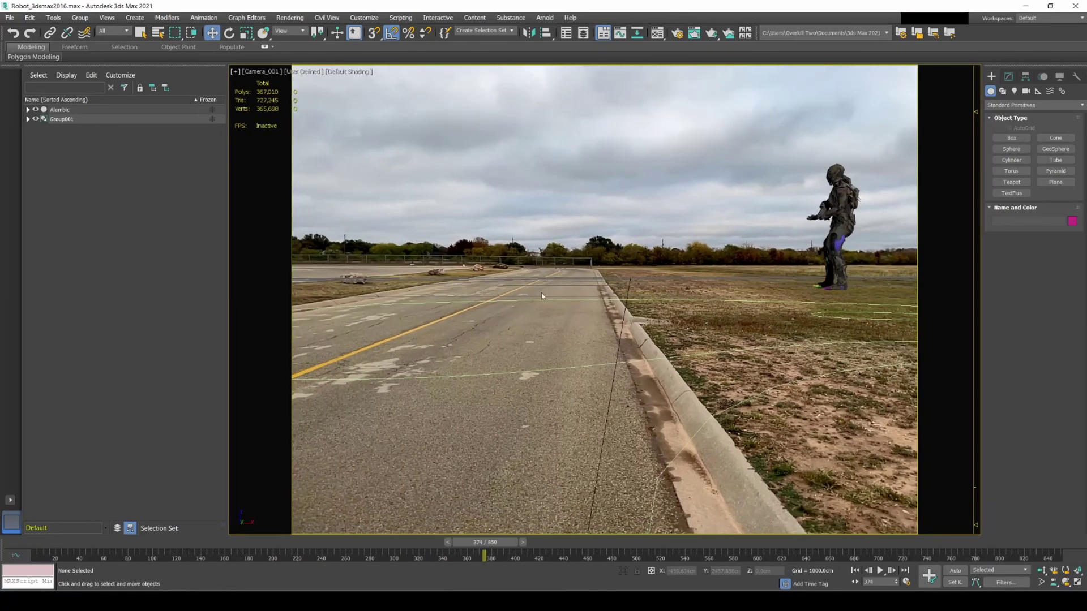
{"action": "left_click", "coordinate": [854, 223]}
{"action": "left_click_drag", "start_coordinate": [874, 218], "coordinate": [592, 218]}
Step: Rotate the robot group about 135 degrees around Z so it walks down the road toward the camera
{"action": "key", "text": "r"}
{"action": "key", "text": "e"}
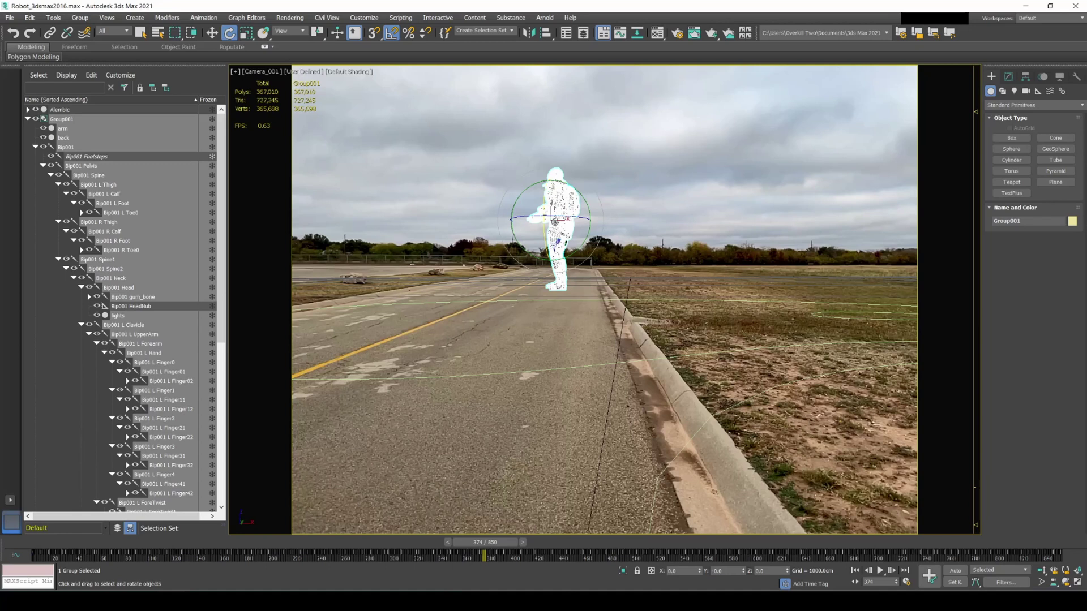
{"action": "left_click_drag", "start_coordinate": [572, 216], "coordinate": [604, 217]}
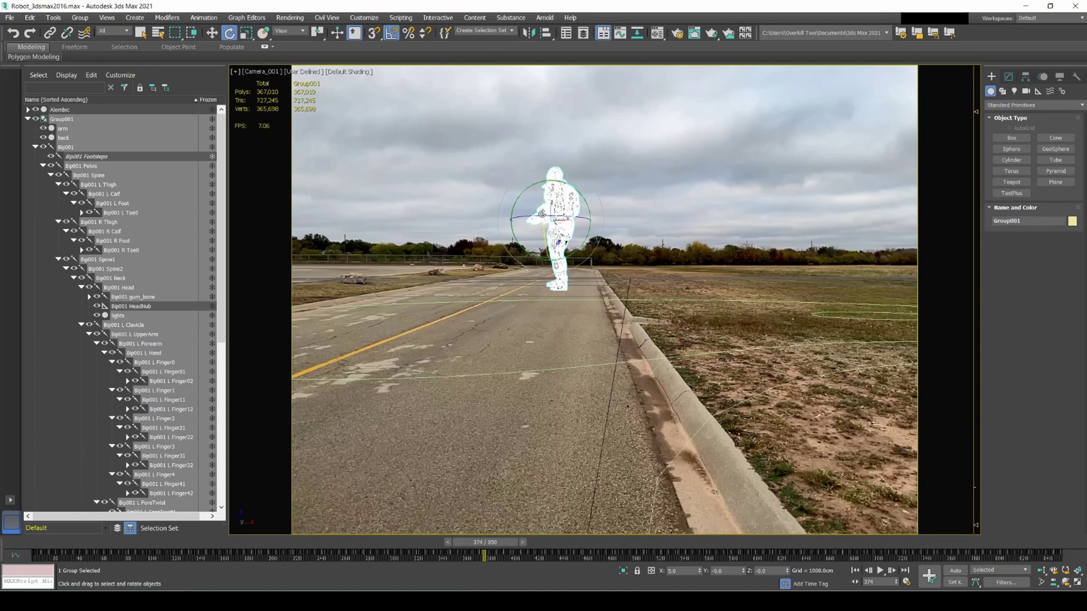
{"action": "left_click_drag", "start_coordinate": [522, 216], "coordinate": [574, 221]}
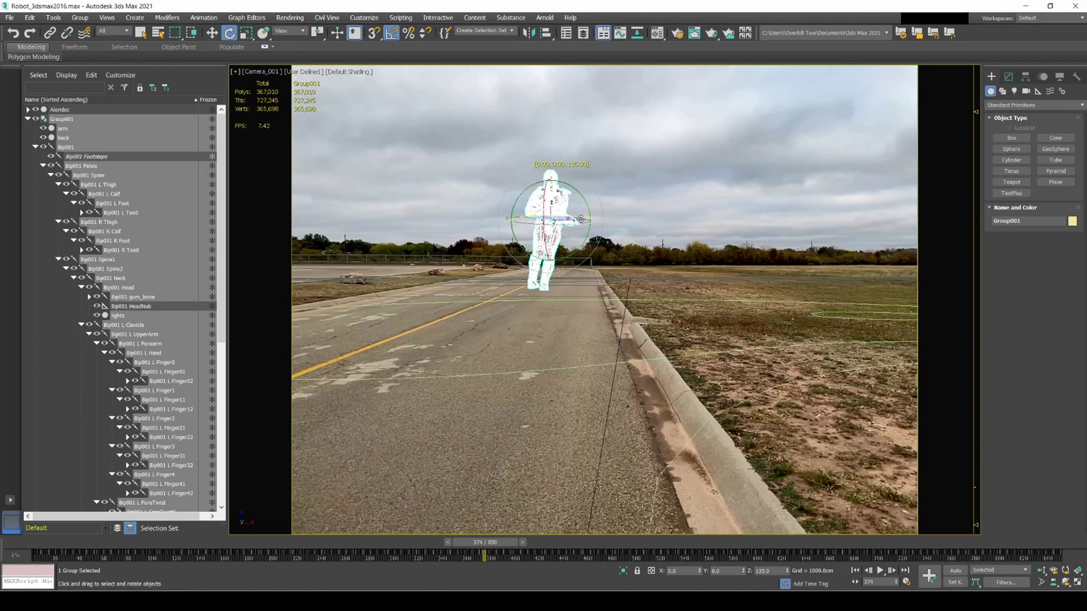
{"action": "left_click", "coordinate": [538, 298]}
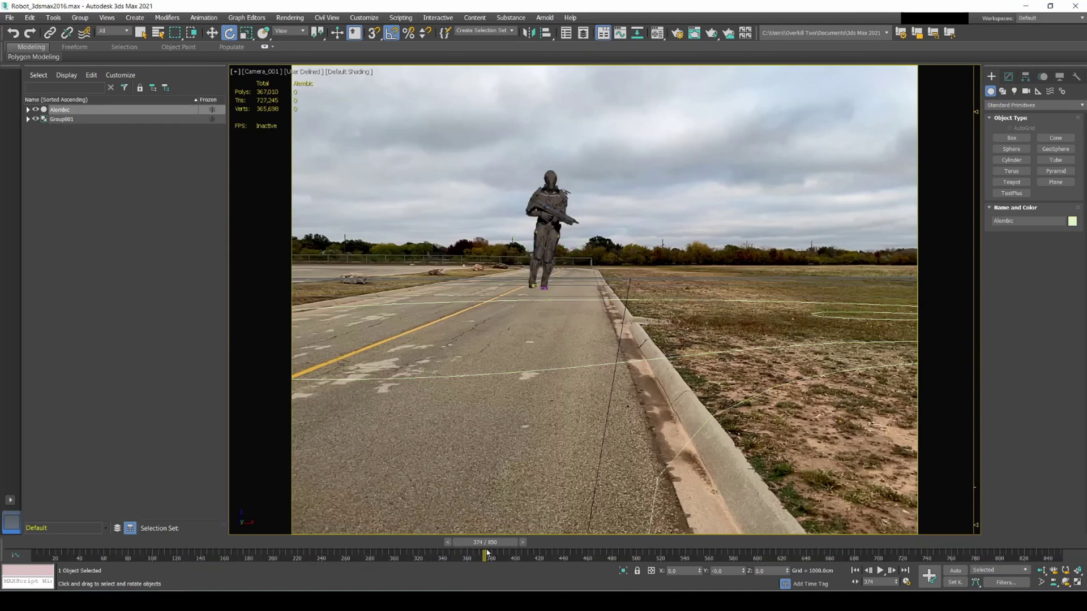
Step: Check the robot's facing at frame 485 and rotate the group about -40 degrees around Z
{"action": "left_click_drag", "start_coordinate": [487, 553], "coordinate": [617, 550]}
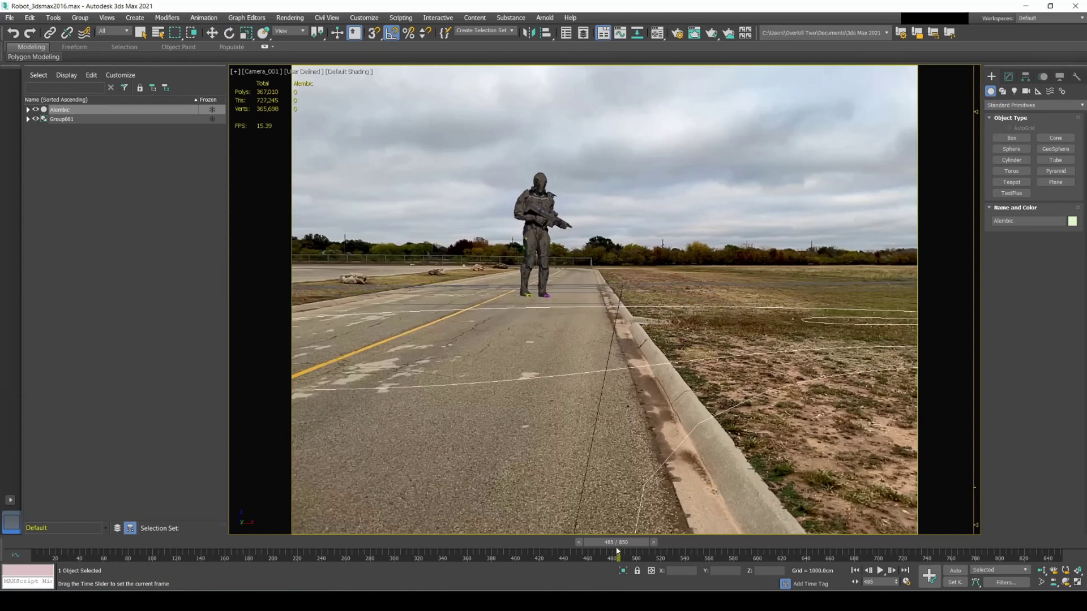
{"action": "key", "text": "e"}
{"action": "left_click", "coordinate": [560, 219]}
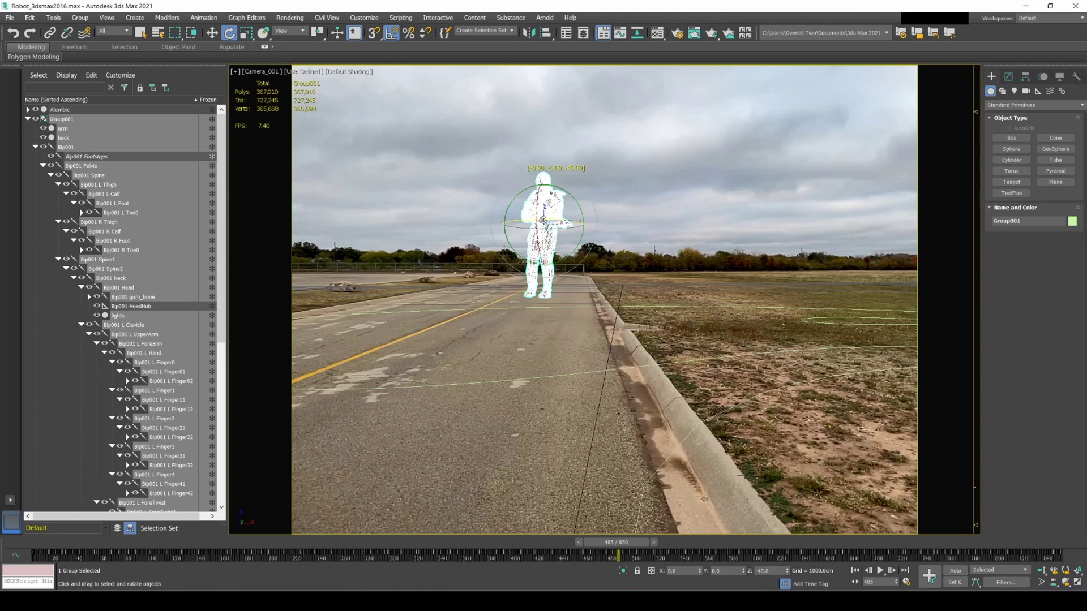
{"action": "left_click", "coordinate": [553, 338]}
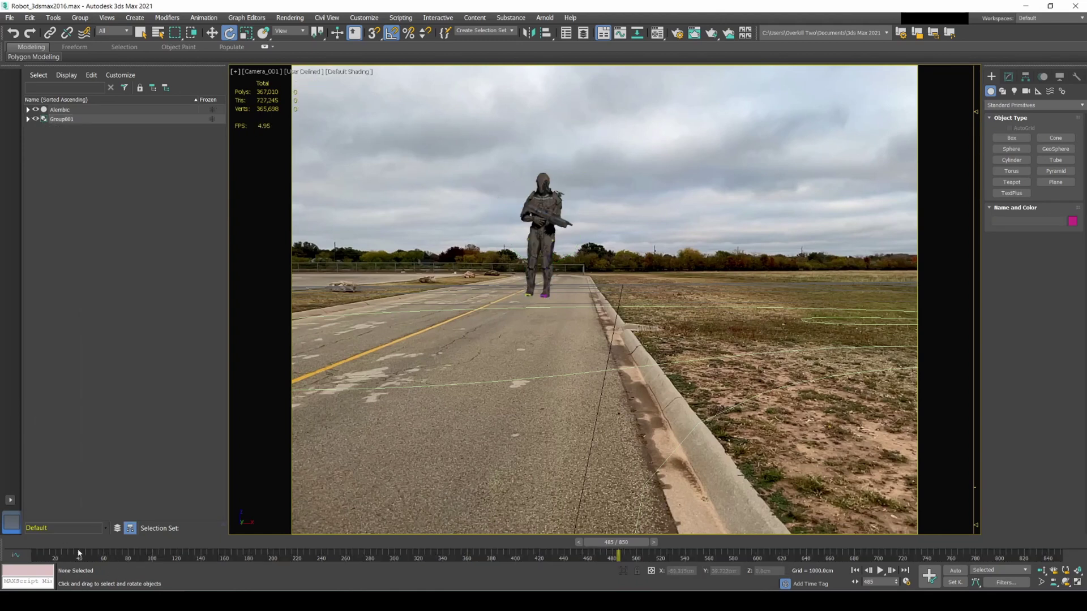
Step: Review the motion up to frame 401 and rotate the robot group around Z to 130 degrees
{"action": "left_click_drag", "start_coordinate": [79, 553], "coordinate": [548, 553]}
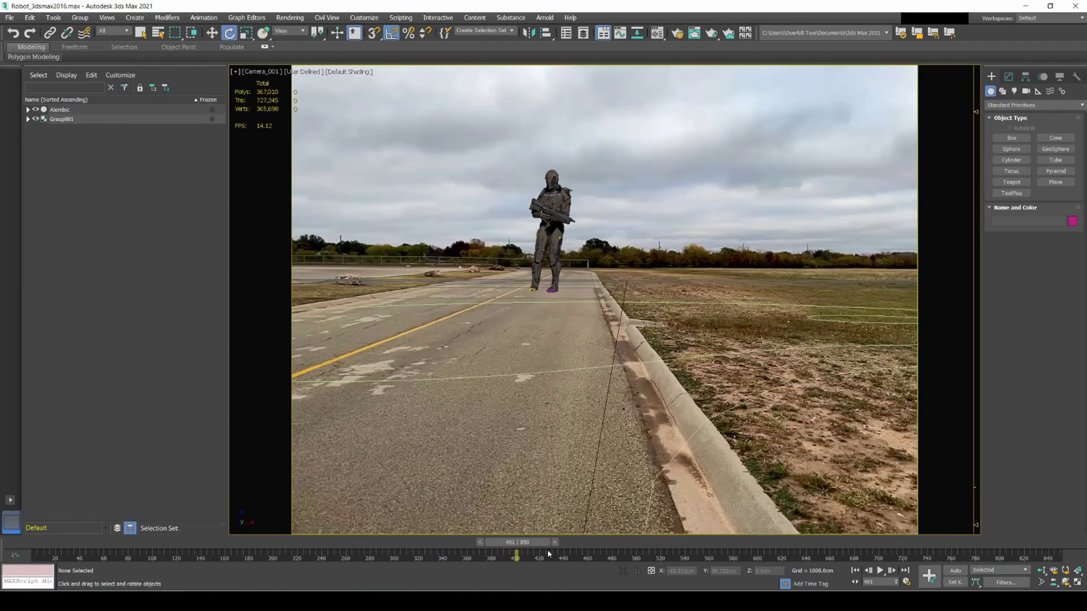
{"action": "left_click", "coordinate": [573, 198]}
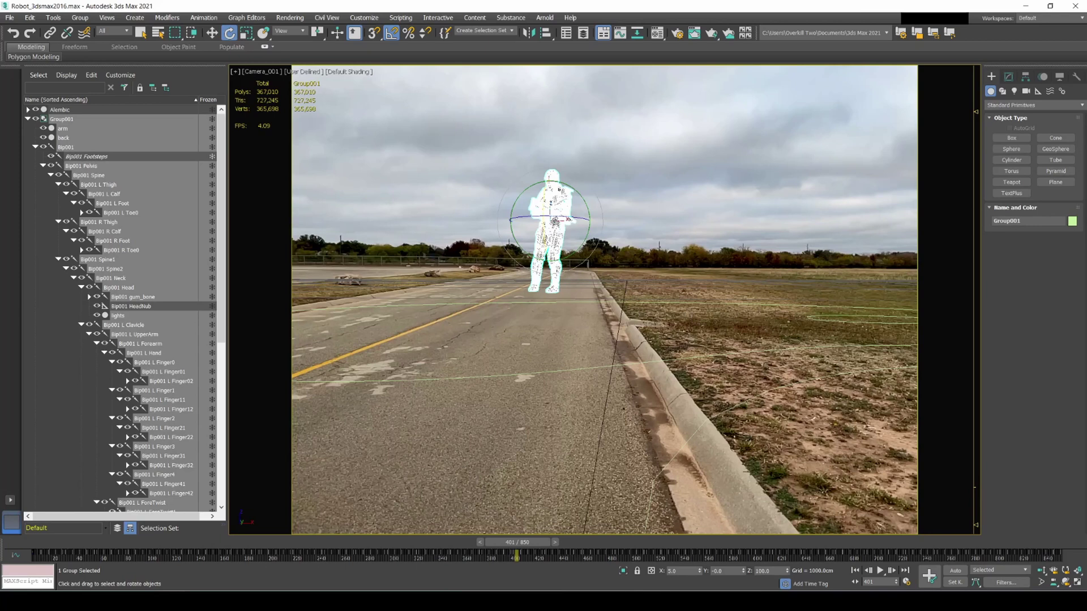
{"action": "left_click_drag", "start_coordinate": [557, 217], "coordinate": [571, 218]}
Step: At frame 223, shift the robot group slightly sideways toward the curb and check its position at frame 378
{"action": "left_click_drag", "start_coordinate": [516, 542], "coordinate": [316, 538]}
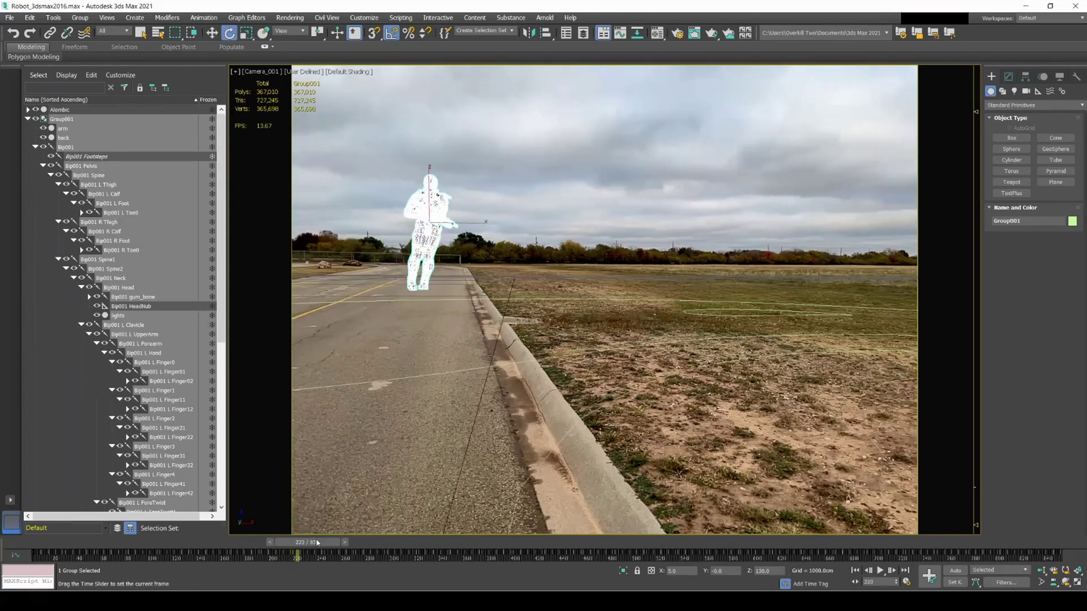
{"action": "key", "text": "w"}
{"action": "left_click_drag", "start_coordinate": [483, 226], "coordinate": [505, 226]}
{"action": "left_click", "coordinate": [438, 338]}
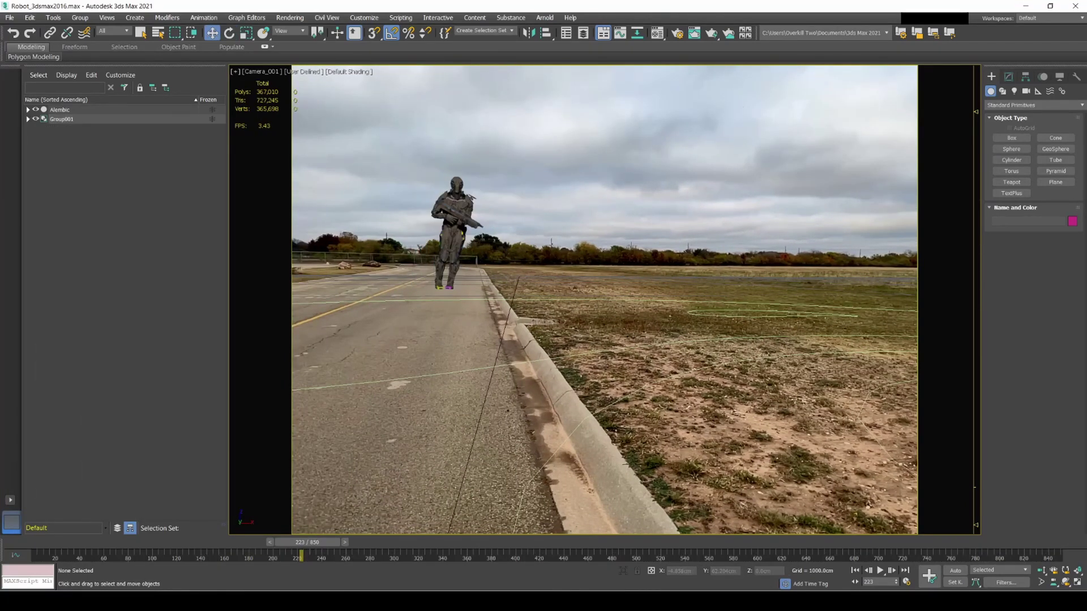
{"action": "left_click_drag", "start_coordinate": [300, 542], "coordinate": [509, 544]}
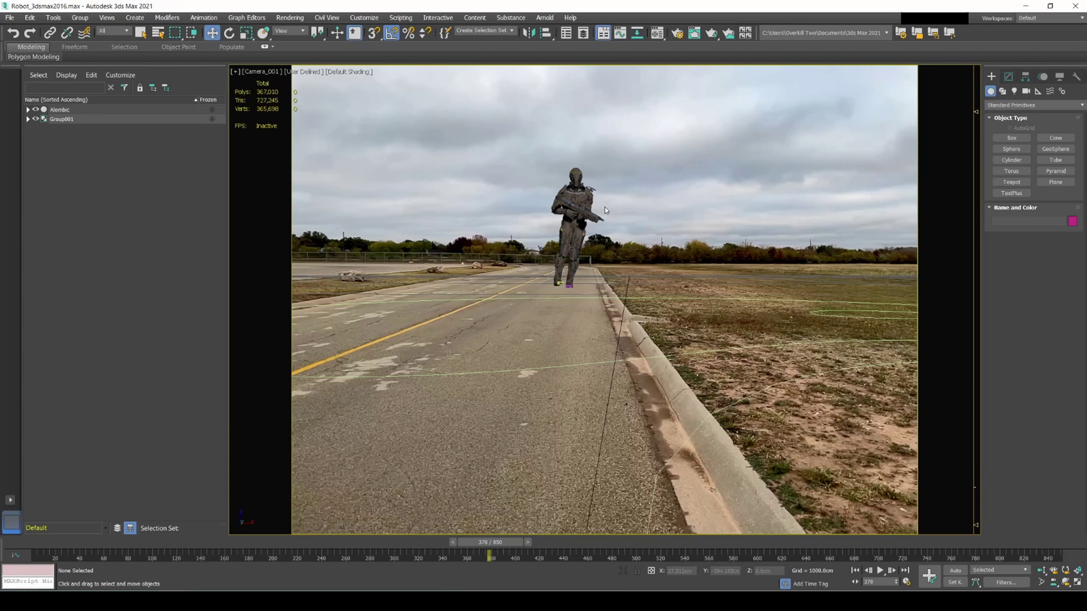
Step: Save the scene under the new file name tu1 in the 3dsmax_textures folder
{"action": "left_click", "coordinate": [8, 17]}
{"action": "left_click", "coordinate": [45, 105]}
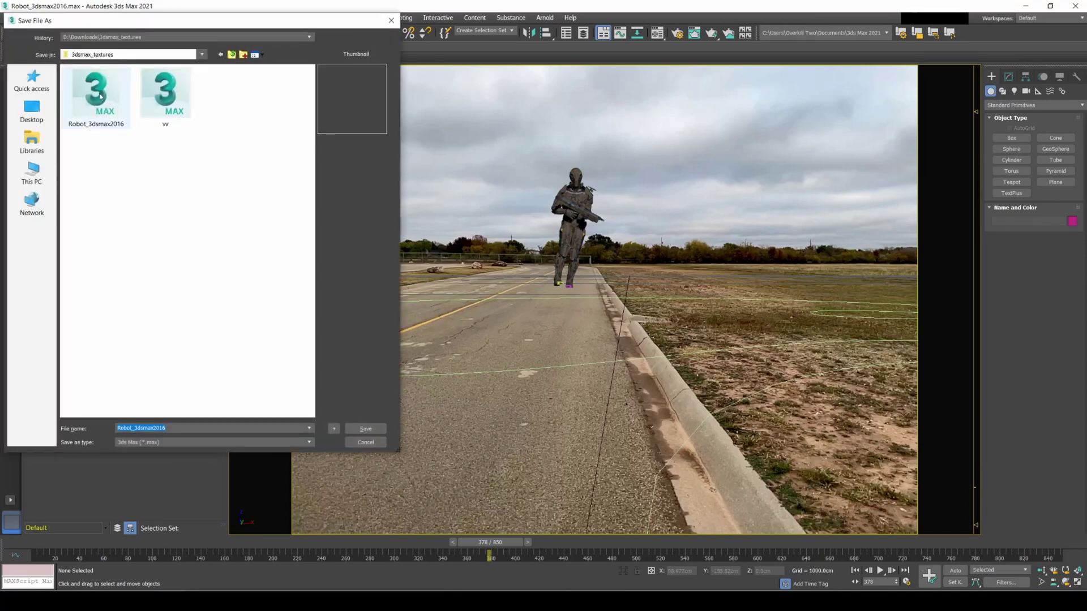
{"action": "type", "text": "tu"}
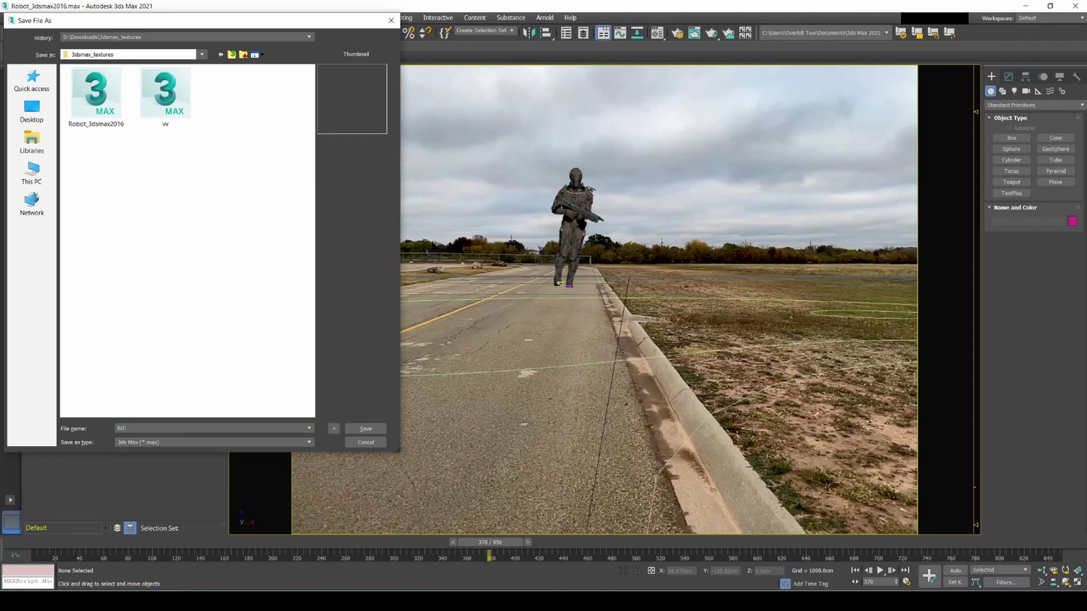
{"action": "type", "text": "1"}
{"action": "key", "text": "Return"}
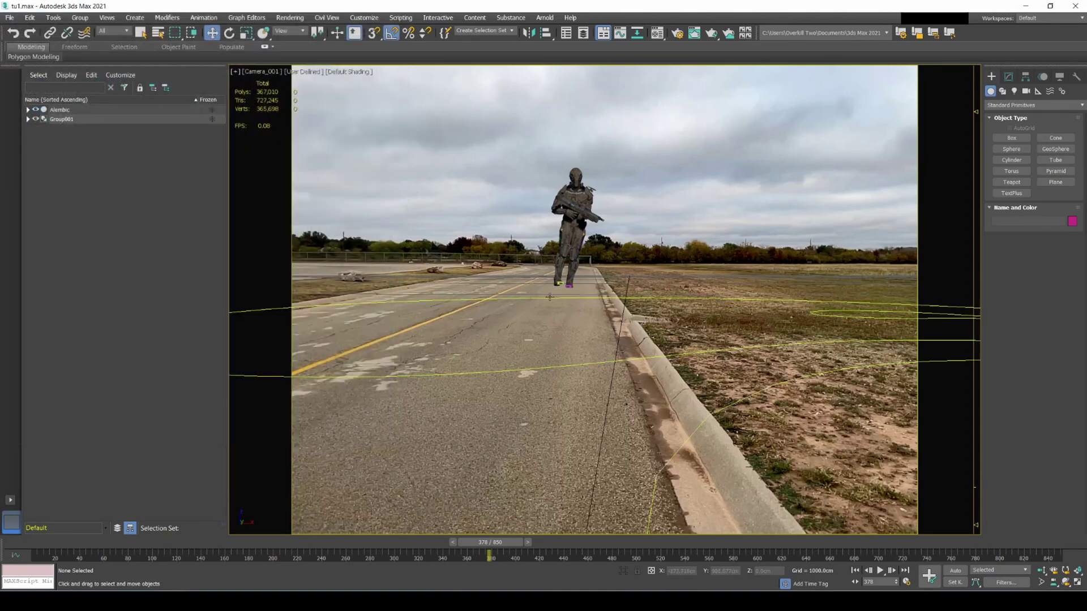
Step: Check the render setup's available renderers and its common output parameters, leaving the Scanline Renderer selected
{"action": "key", "text": "F10"}
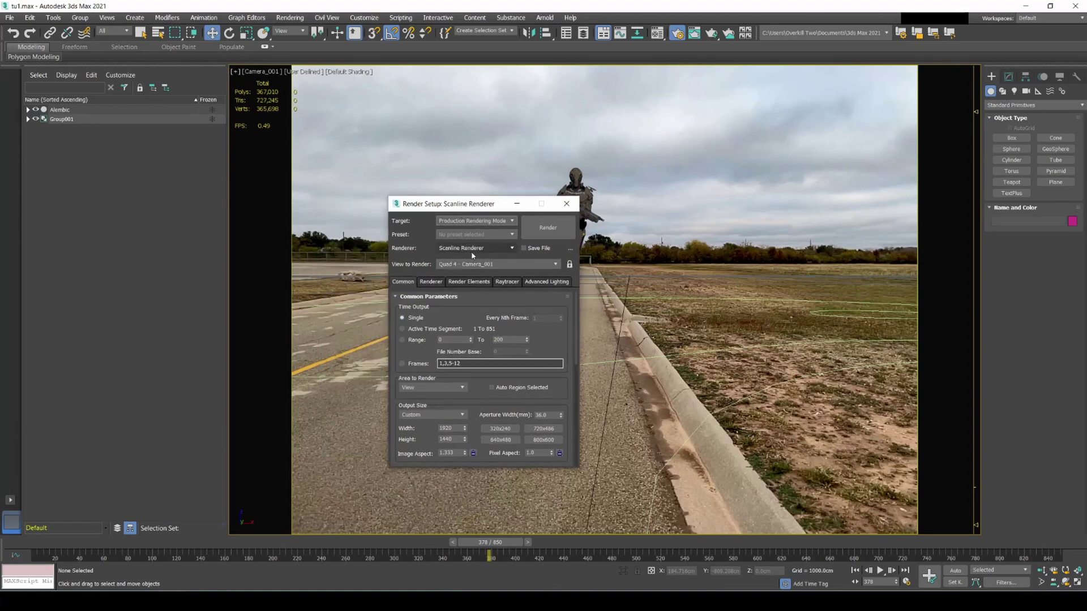
{"action": "left_click", "coordinate": [482, 249]}
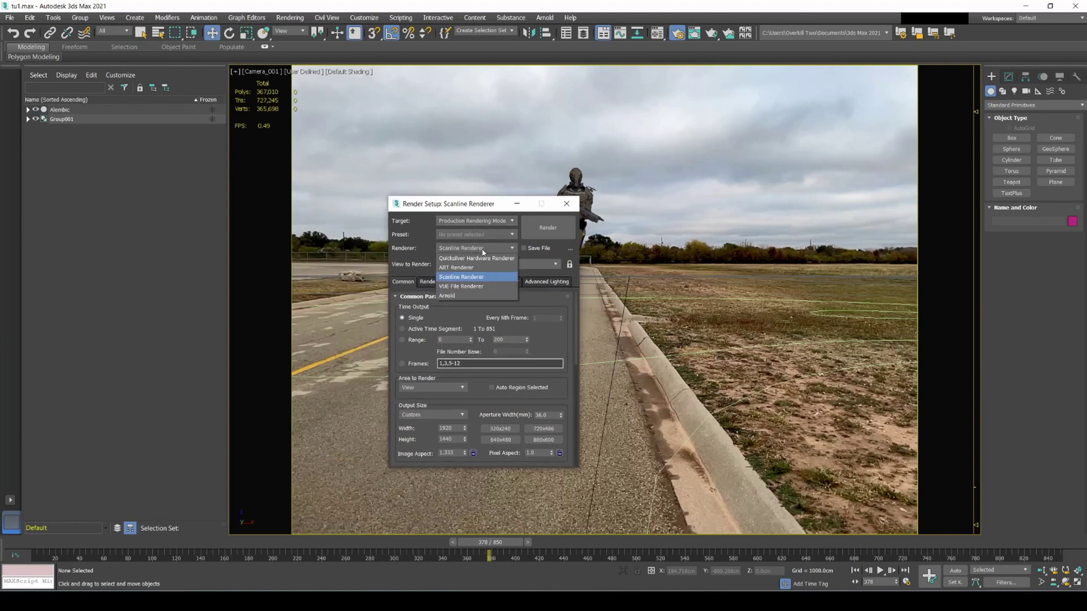
{"action": "left_click", "coordinate": [501, 212]}
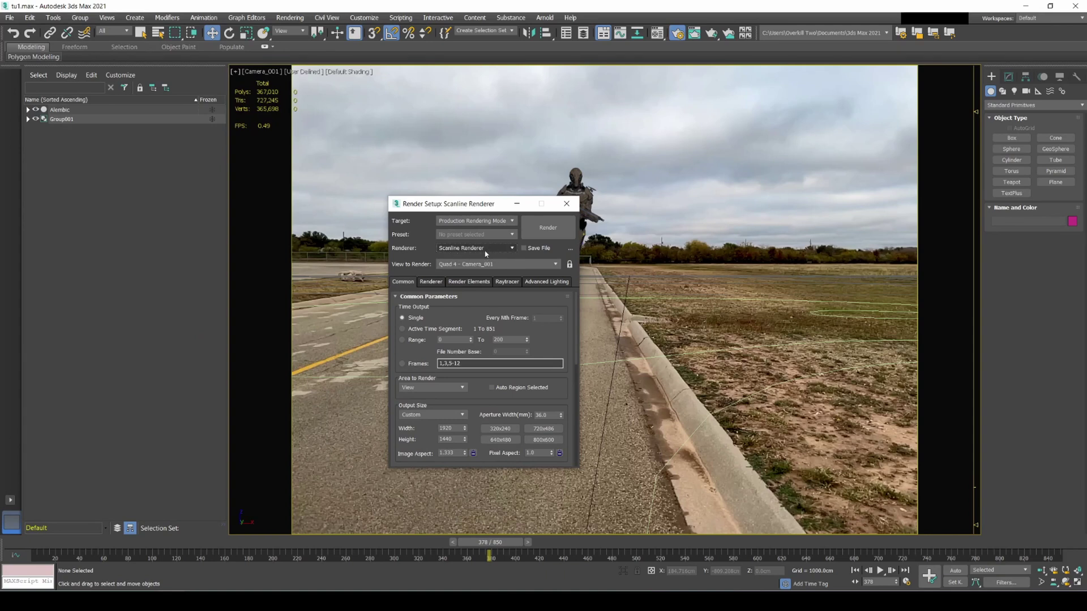
{"action": "scroll", "coordinate": [497, 389], "scroll_direction": "down", "scroll_amount": 1}
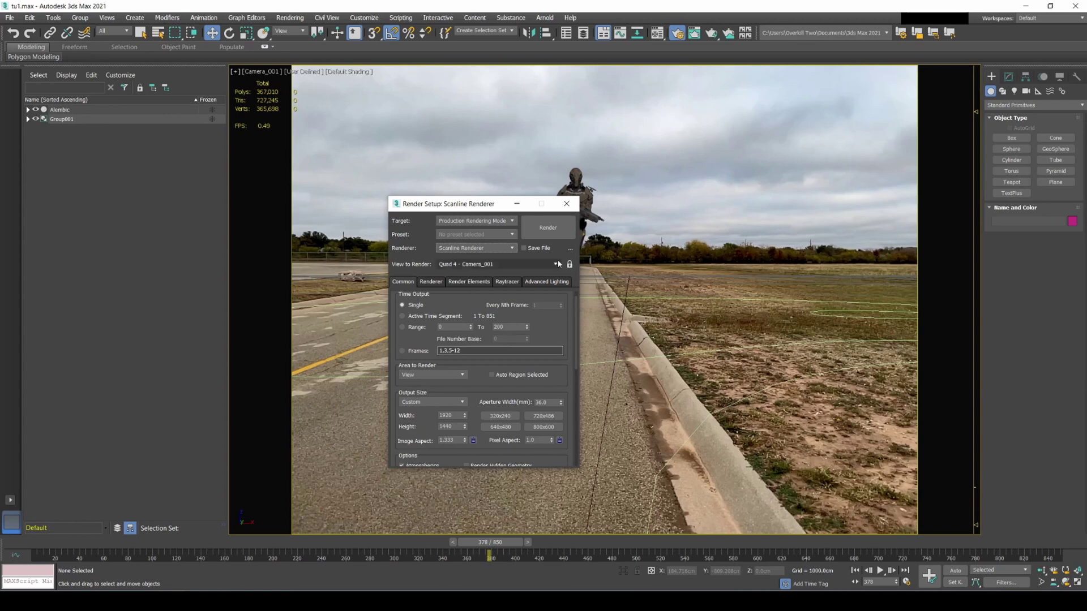
{"action": "left_click", "coordinate": [568, 204]}
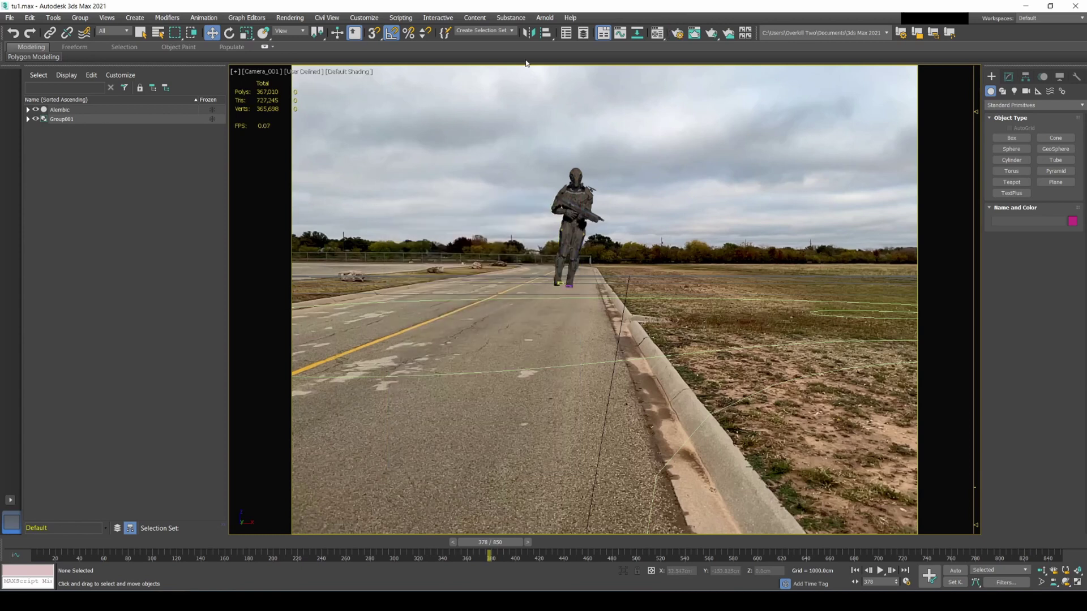
Step: Open the environment settings and the Material Editor, placing both where they can be used together
{"action": "left_click", "coordinate": [294, 18]}
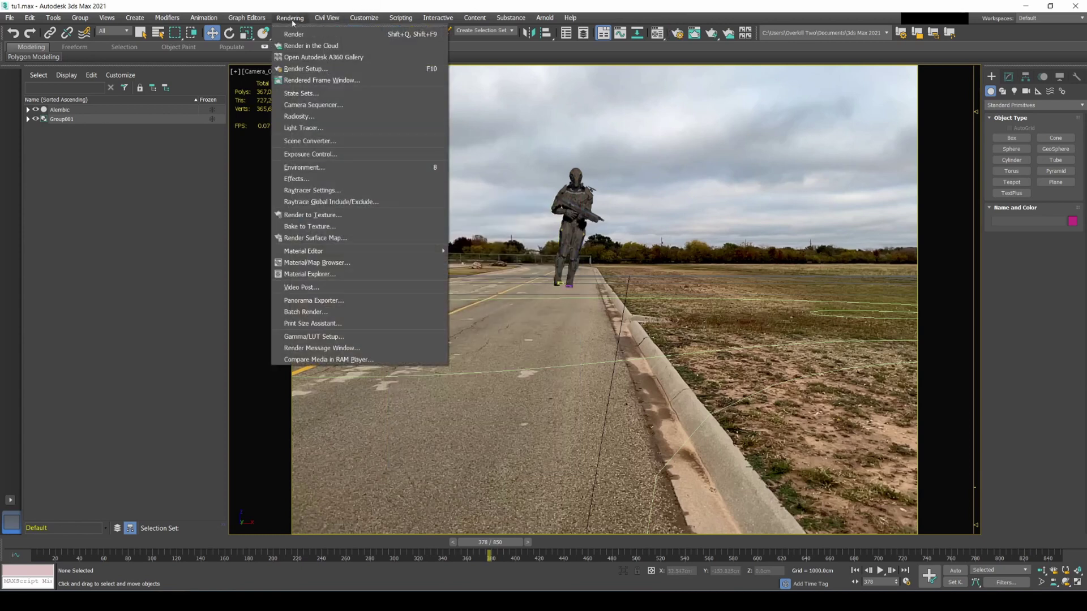
{"action": "left_click", "coordinate": [314, 166]}
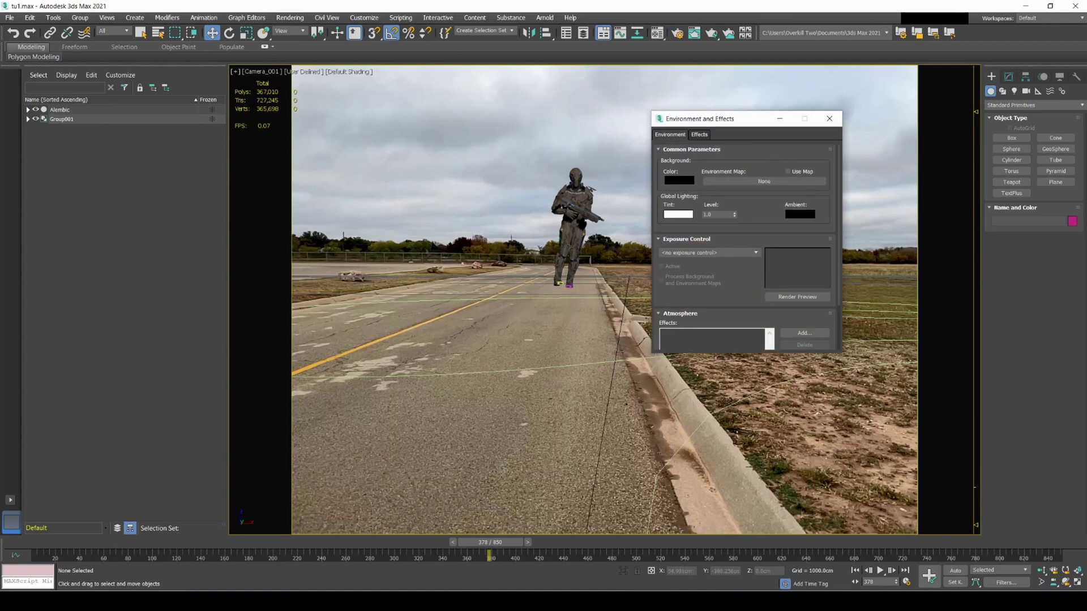
{"action": "left_click", "coordinate": [491, 238]}
{"action": "key", "text": "m"}
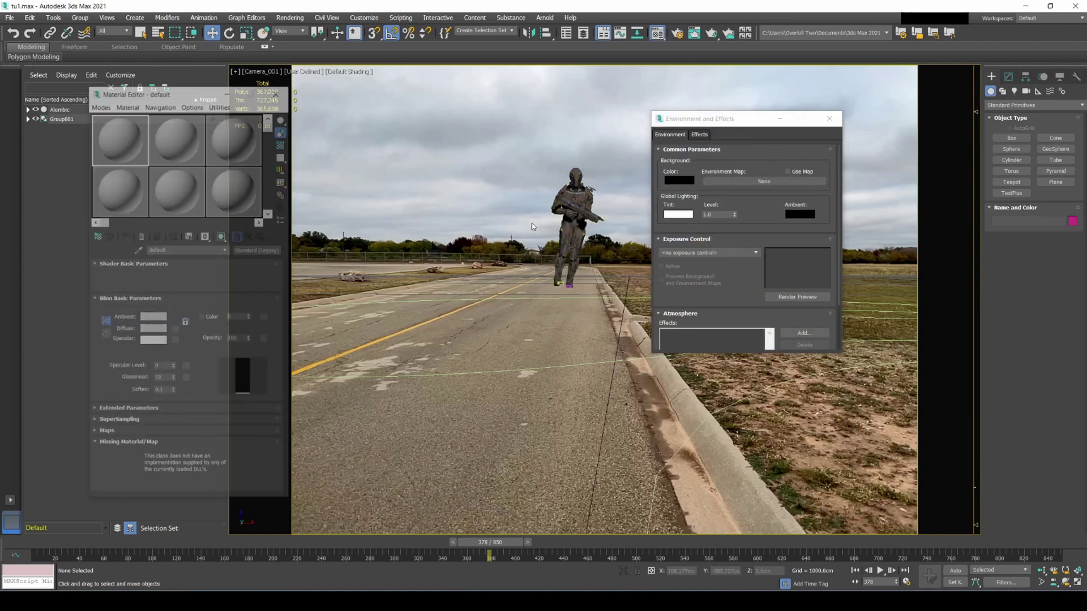
{"action": "left_click_drag", "start_coordinate": [160, 99], "coordinate": [349, 114]}
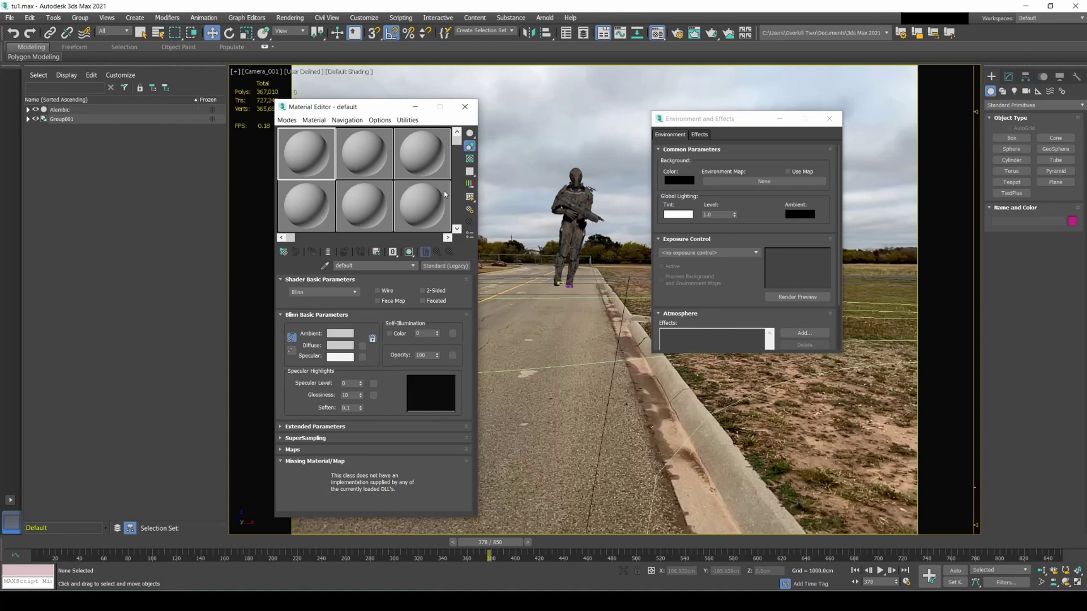
Step: Load the we000 IFL sequence from camtrack2's export folder as the first material's diffuse bitmap, using Environ coordinates with Screen mapping
{"action": "left_click", "coordinate": [363, 347]}
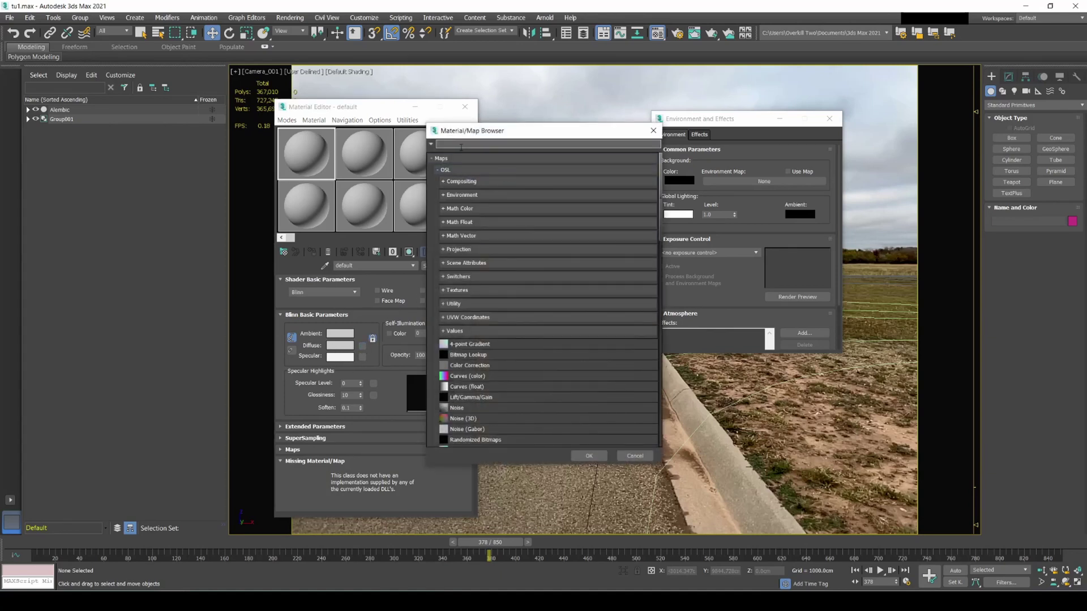
{"action": "type", "text": "bitmap"}
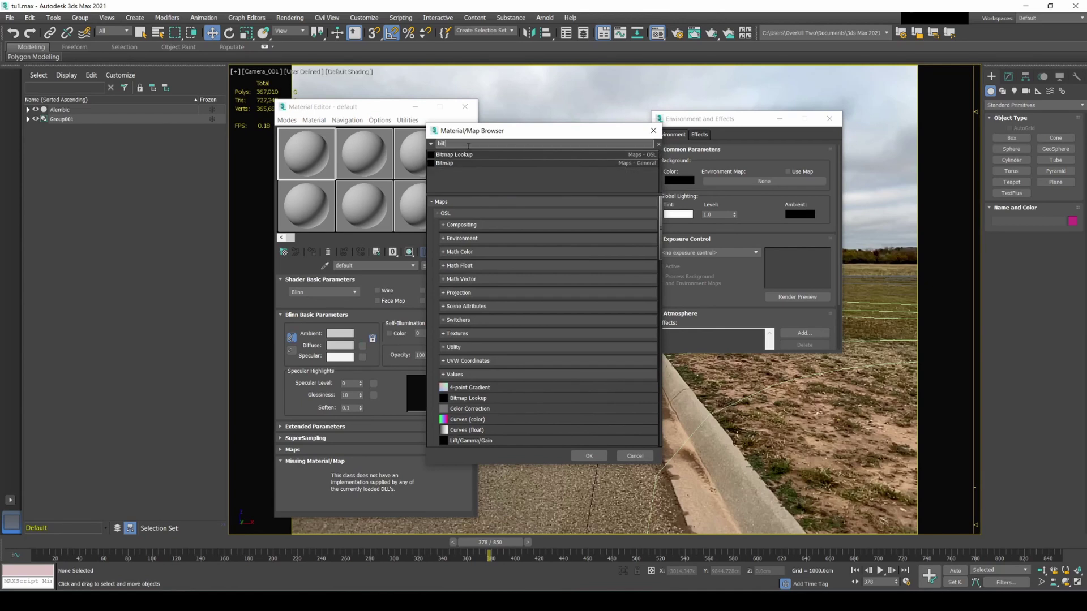
{"action": "double_click", "coordinate": [470, 163]}
{"action": "left_click", "coordinate": [38, 111]}
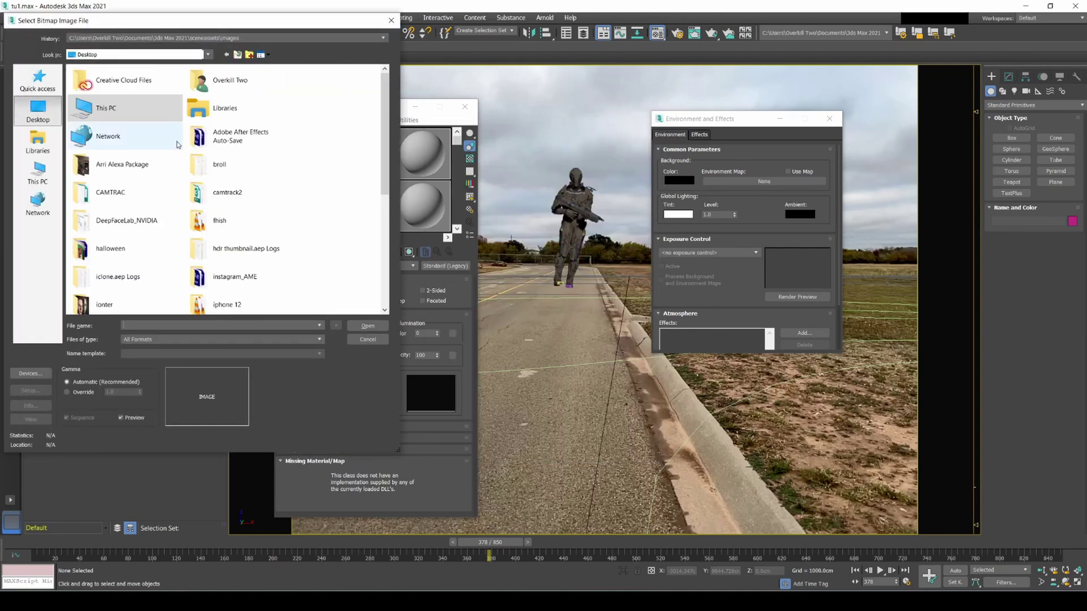
{"action": "double_click", "coordinate": [239, 195]}
{"action": "double_click", "coordinate": [96, 93]}
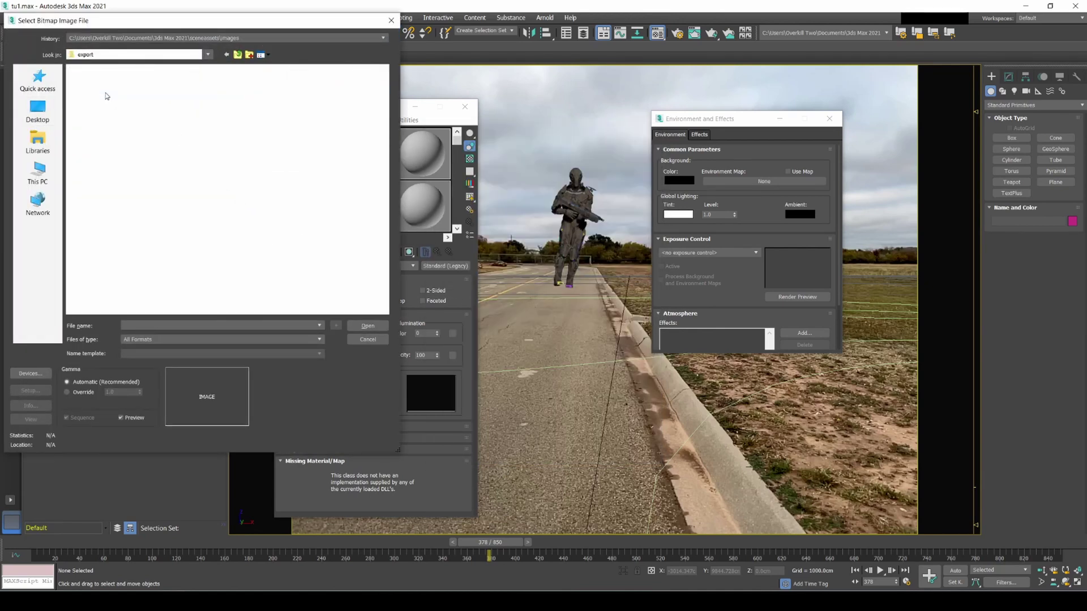
{"action": "left_click", "coordinate": [169, 105]}
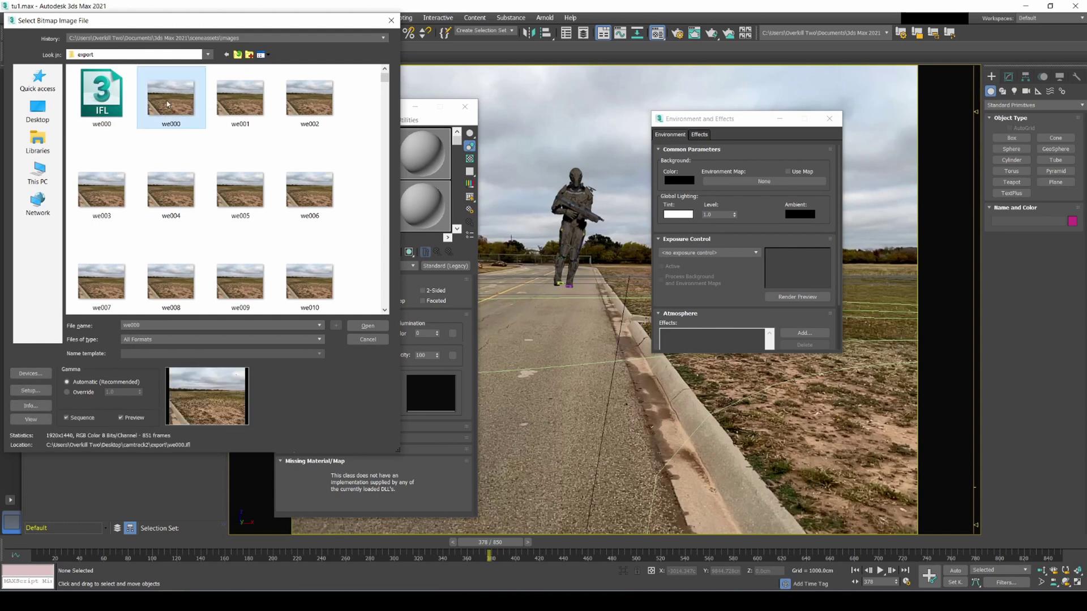
{"action": "left_click", "coordinate": [113, 103]}
{"action": "double_click", "coordinate": [114, 103]}
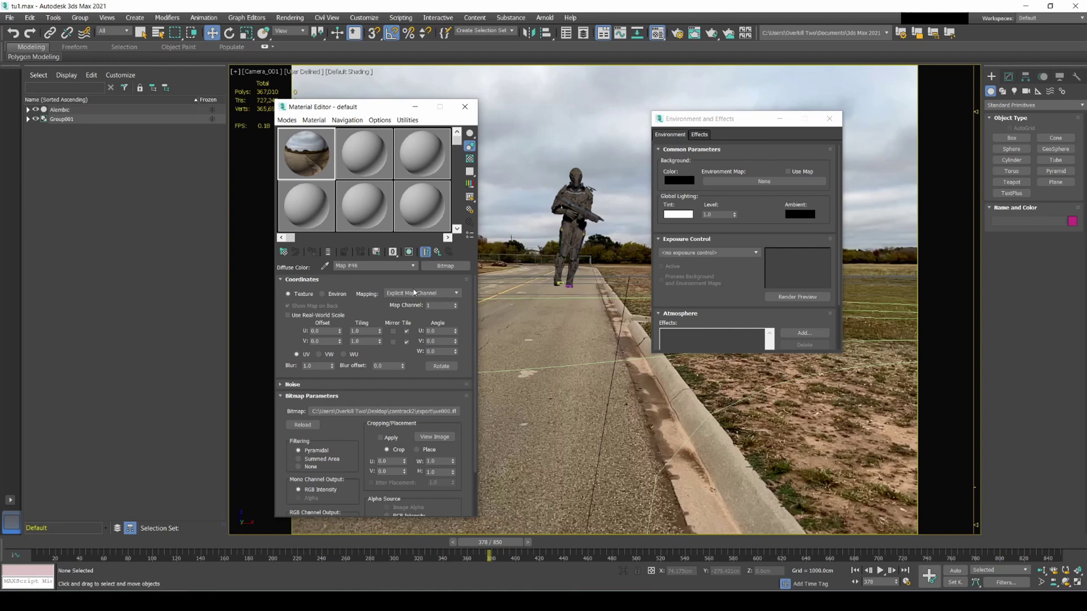
{"action": "left_click", "coordinate": [323, 295]}
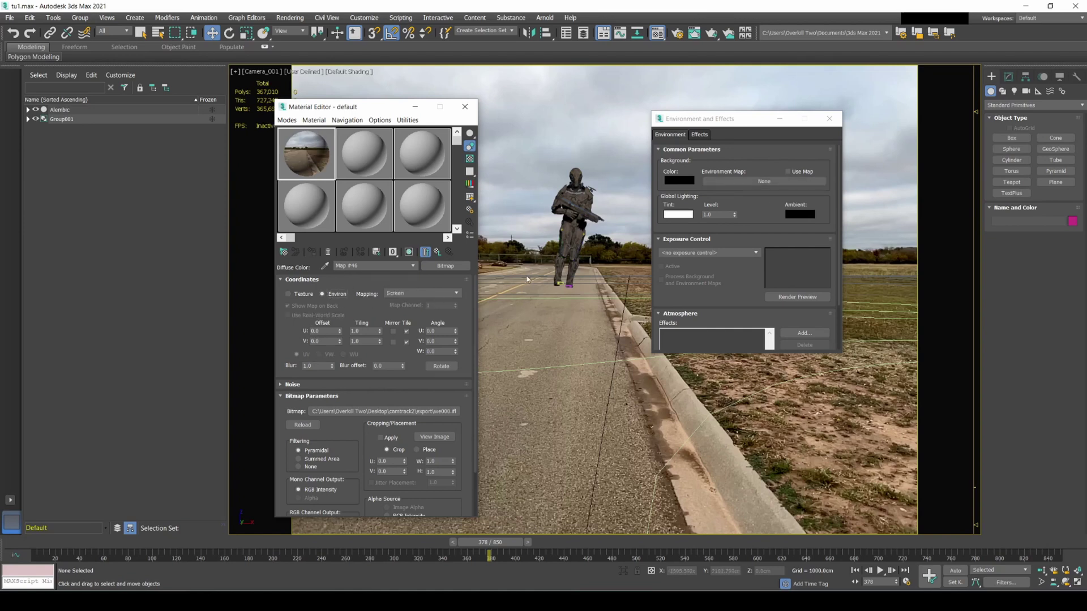
Step: Enable the environment map, assign the we000.ifl bitmap from the sample slots to it, and minimize the Material Editor
{"action": "left_click", "coordinate": [788, 172]}
{"action": "left_click", "coordinate": [764, 181]}
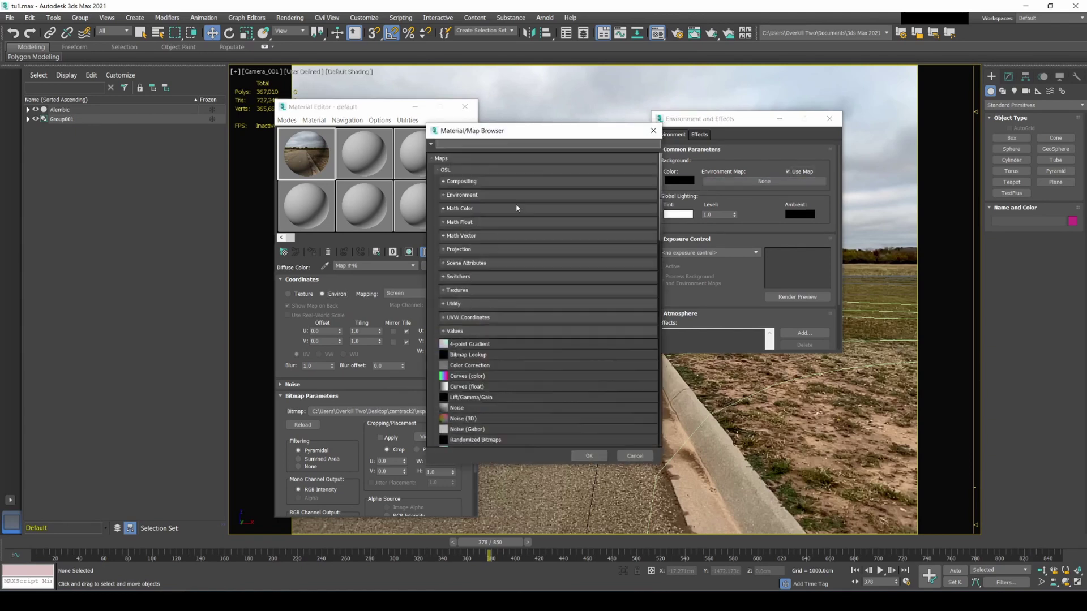
{"action": "scroll", "coordinate": [551, 340], "scroll_direction": "down", "scroll_amount": 5}
{"action": "left_click_drag", "start_coordinate": [661, 275], "coordinate": [655, 424]}
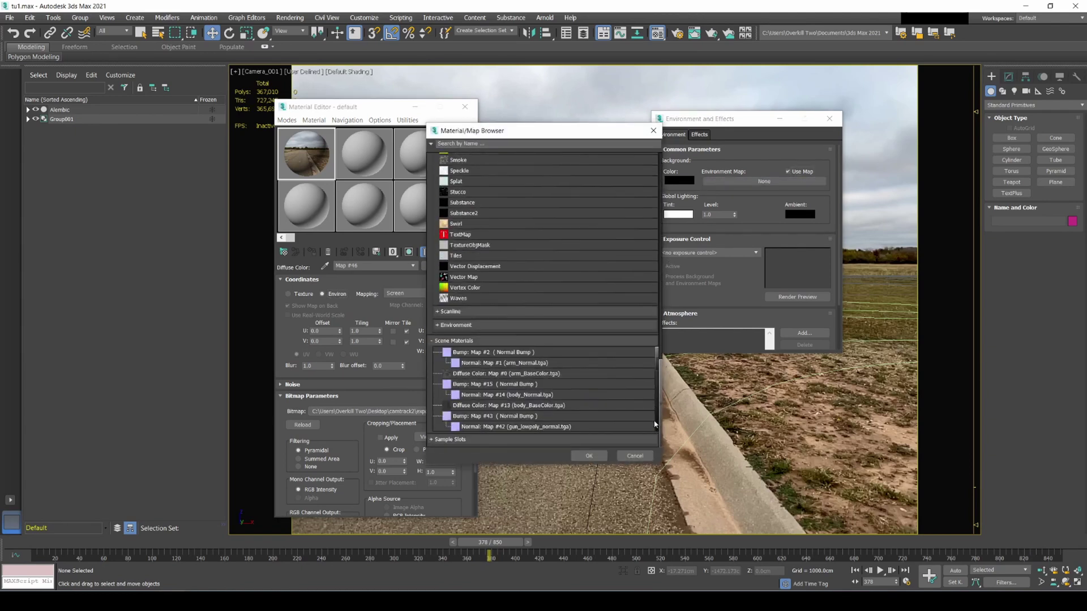
{"action": "left_click", "coordinate": [452, 440]}
{"action": "double_click", "coordinate": [617, 413]}
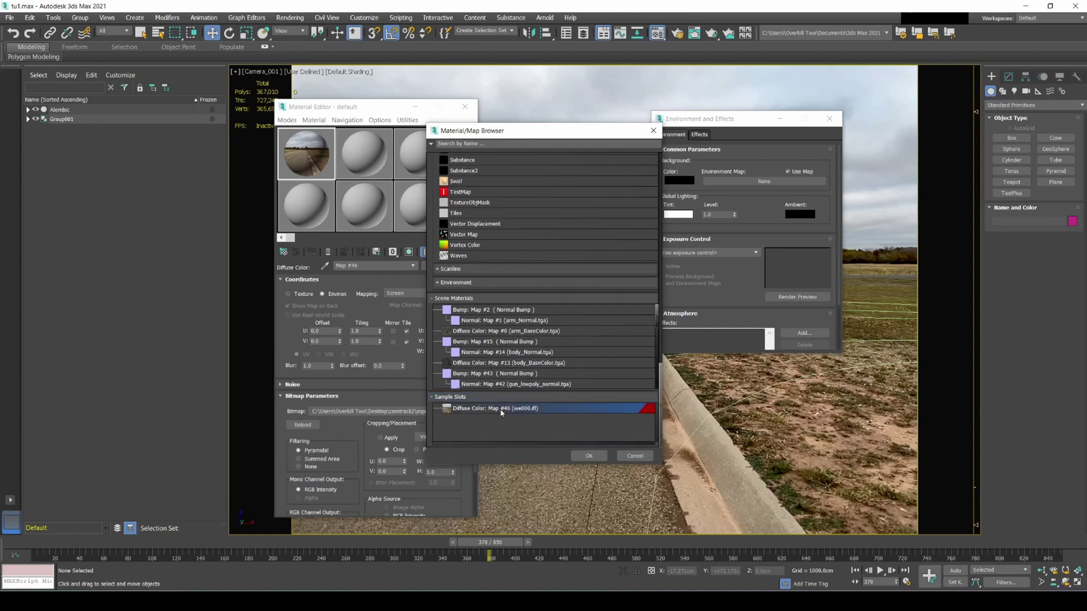
{"action": "left_click", "coordinate": [516, 325]}
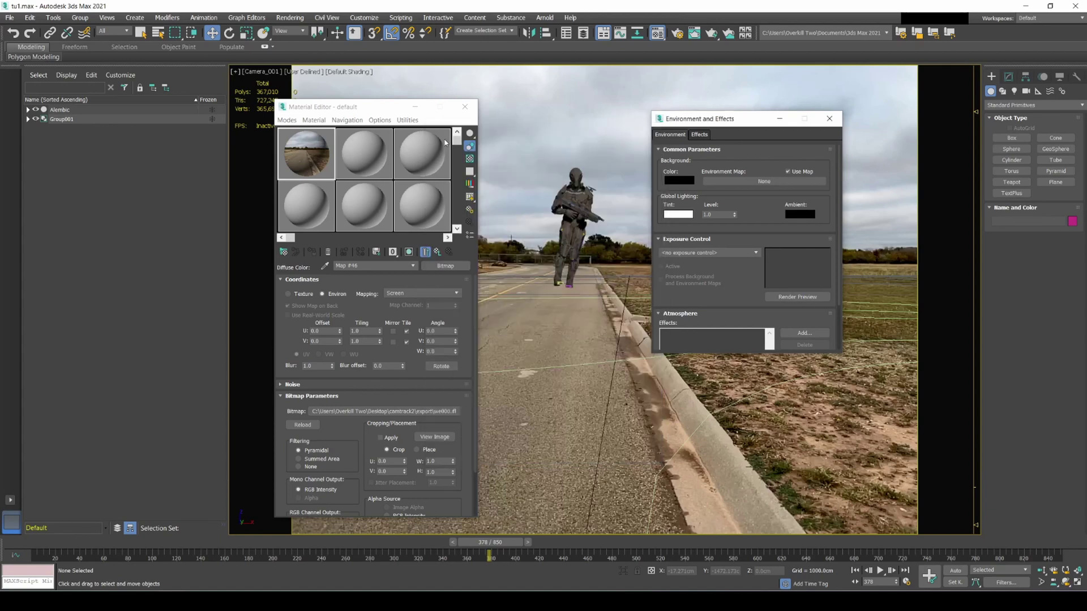
{"action": "left_click", "coordinate": [411, 110]}
{"action": "left_click", "coordinate": [599, 130]}
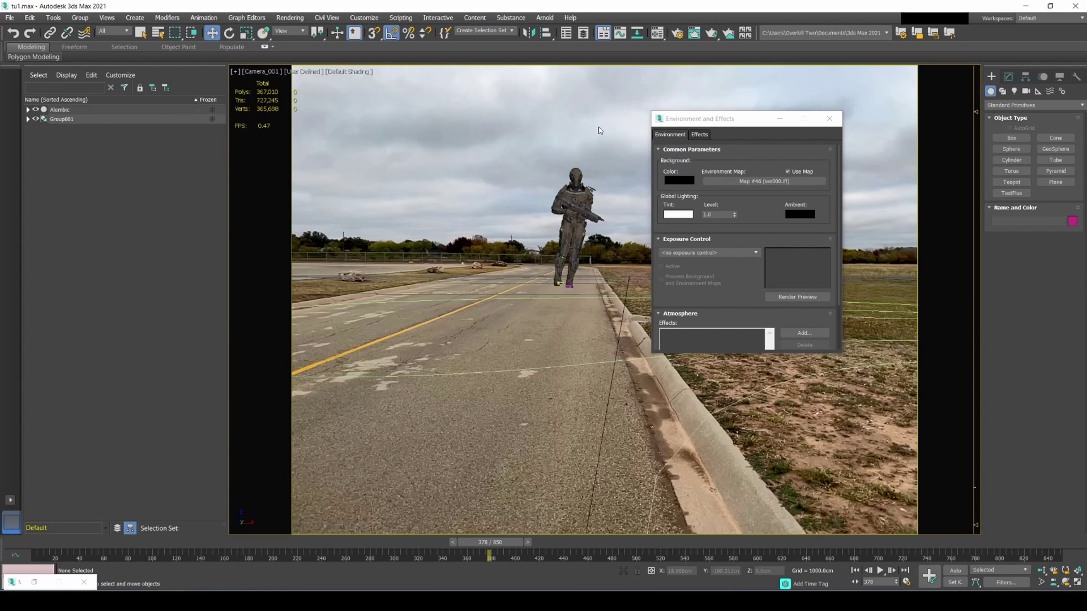
Step: Render frame 378 to check the robot over the footage, and close the render and environment windows
{"action": "key", "text": "shift+q"}
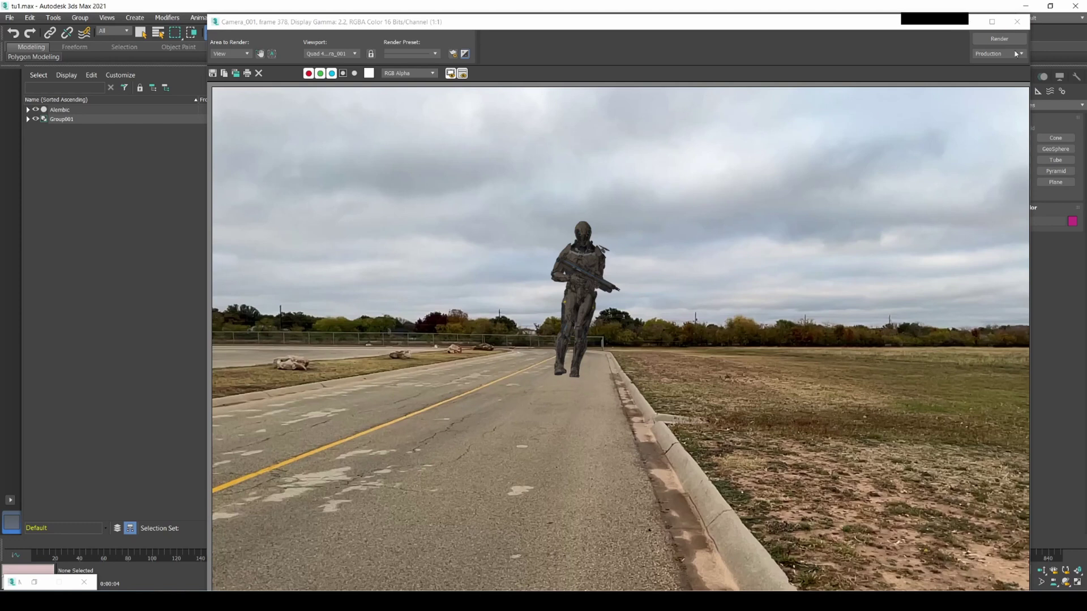
{"action": "left_click", "coordinate": [1017, 21]}
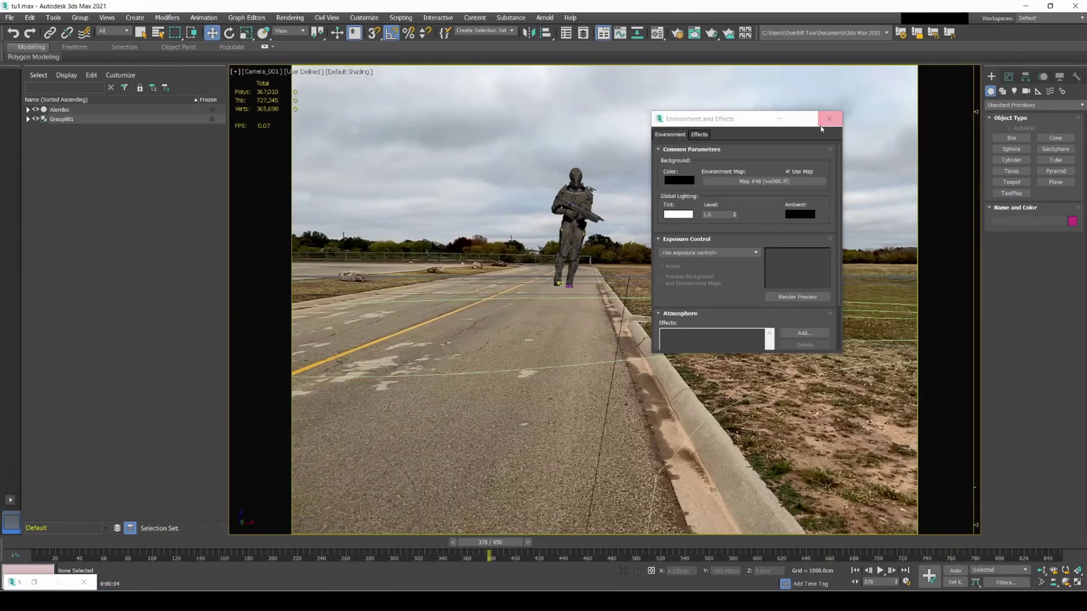
{"action": "left_click", "coordinate": [829, 118]}
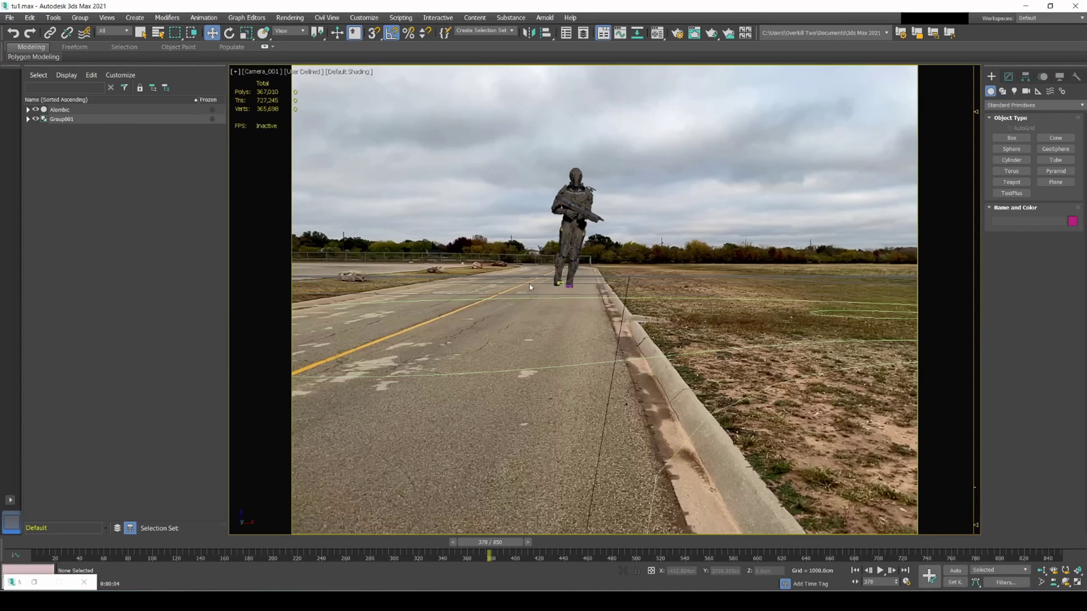
Step: Create a standard Skylight on the ground beside the road's curb and turn on its Cast Shadows option
{"action": "left_click", "coordinate": [1014, 92]}
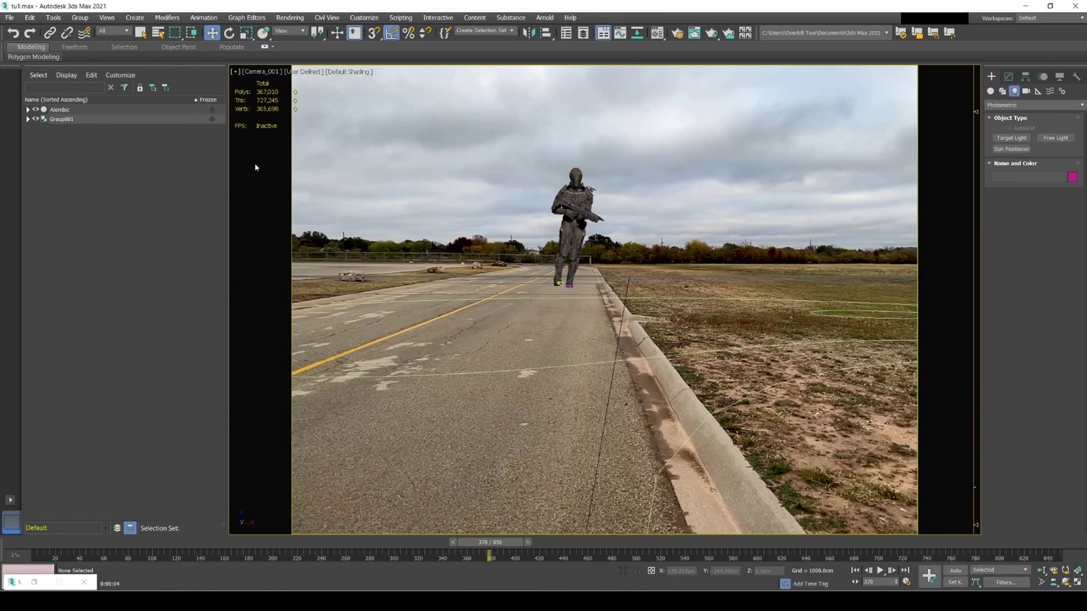
{"action": "left_click", "coordinate": [990, 92]}
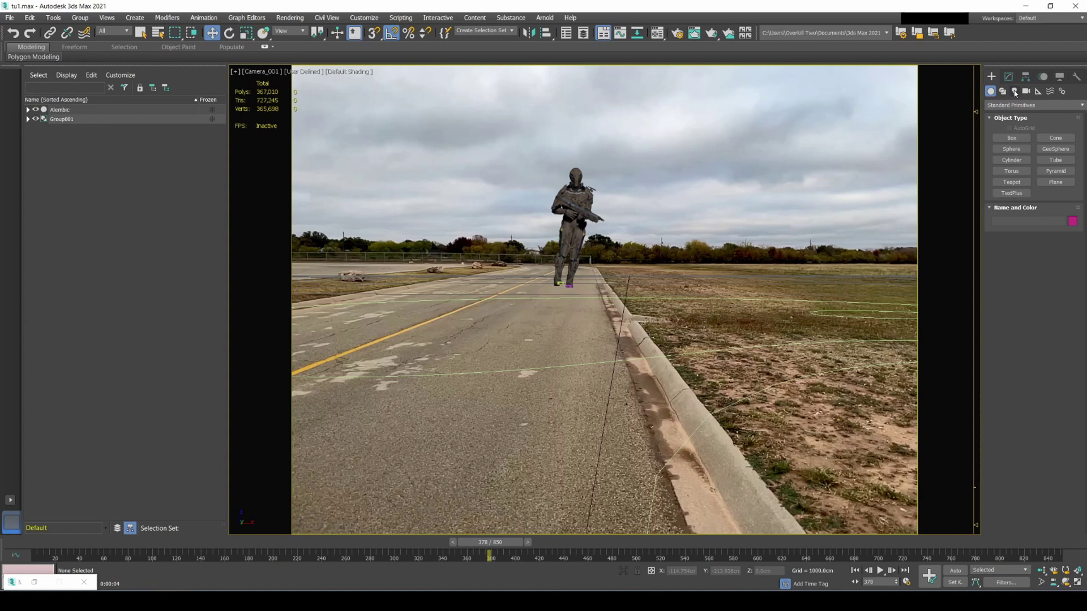
{"action": "left_click", "coordinate": [1004, 92]}
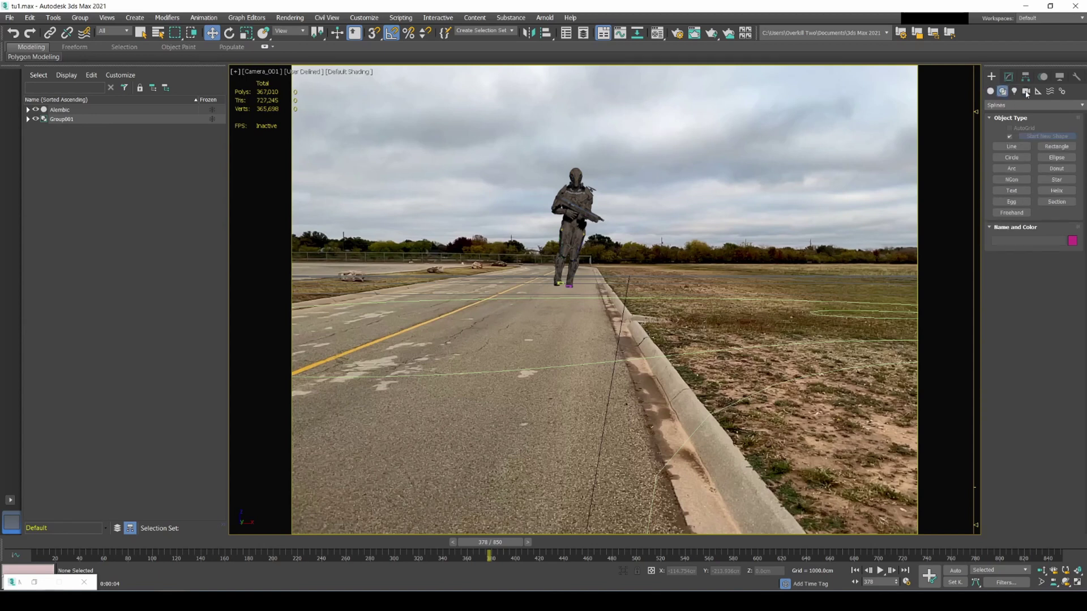
{"action": "left_click", "coordinate": [1014, 92]}
{"action": "left_click", "coordinate": [1019, 105]}
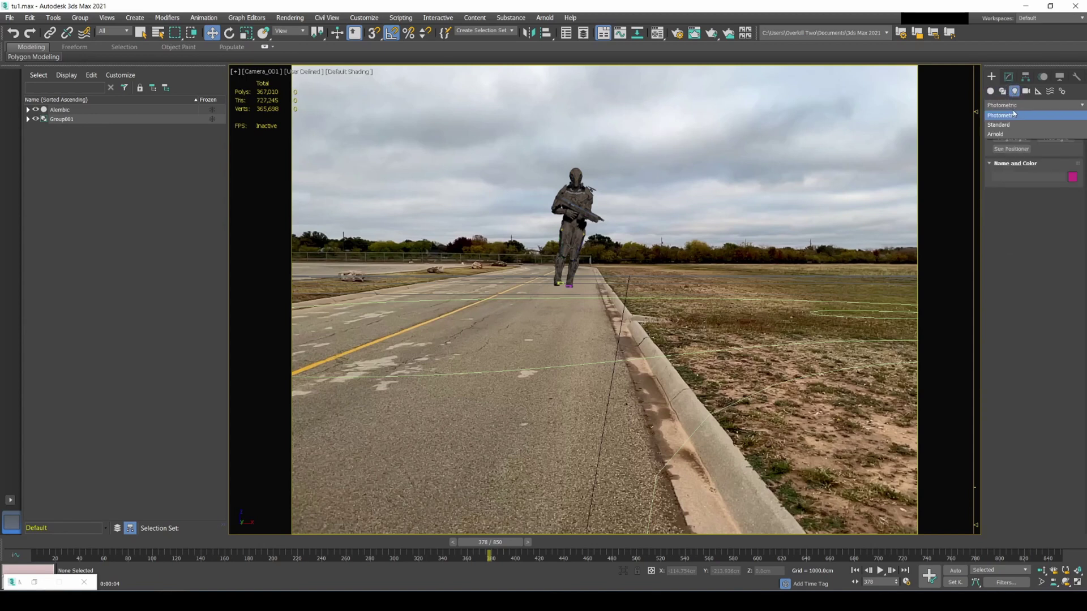
{"action": "left_click", "coordinate": [1016, 116]}
{"action": "left_click", "coordinate": [1056, 160]}
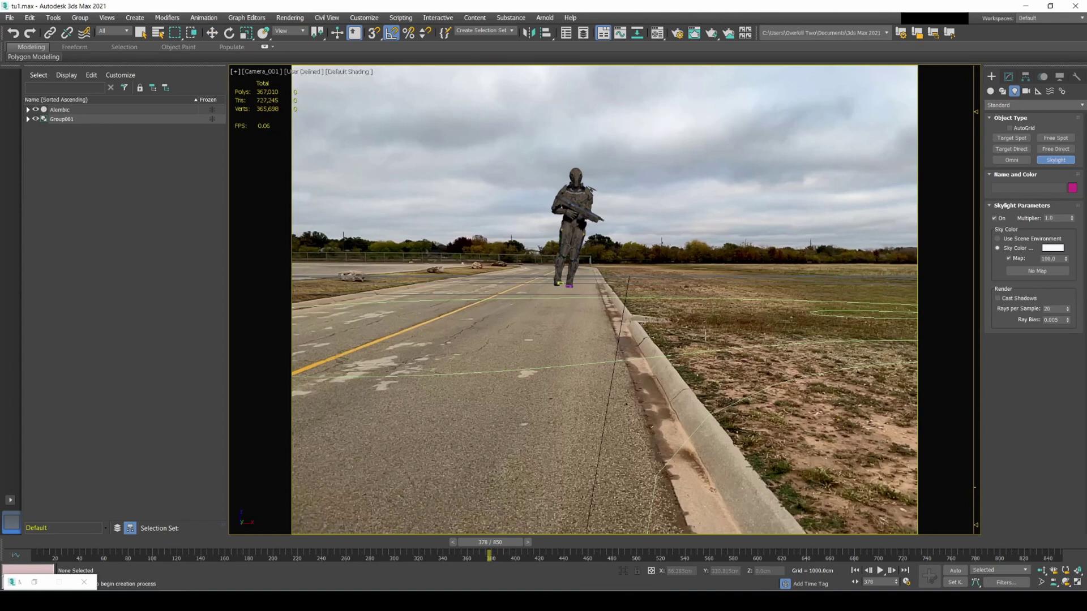
{"action": "left_click", "coordinate": [705, 337]}
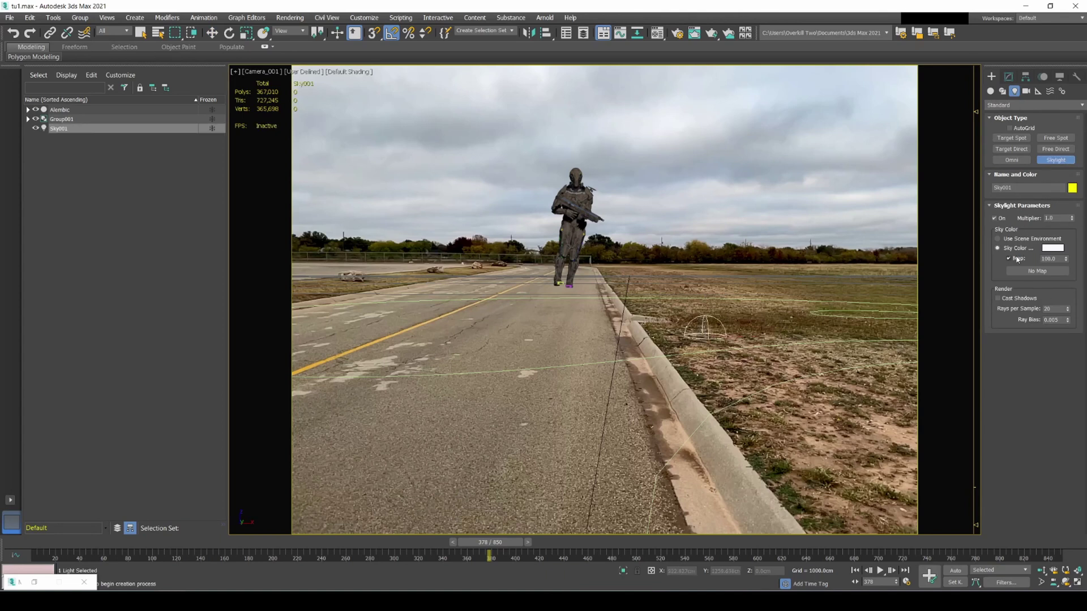
{"action": "left_click", "coordinate": [998, 298]}
Step: Create a large ground plane about 68,770 cm long and 20,140 cm wide under the robot
{"action": "left_click", "coordinate": [990, 90]}
{"action": "left_click", "coordinate": [1055, 182]}
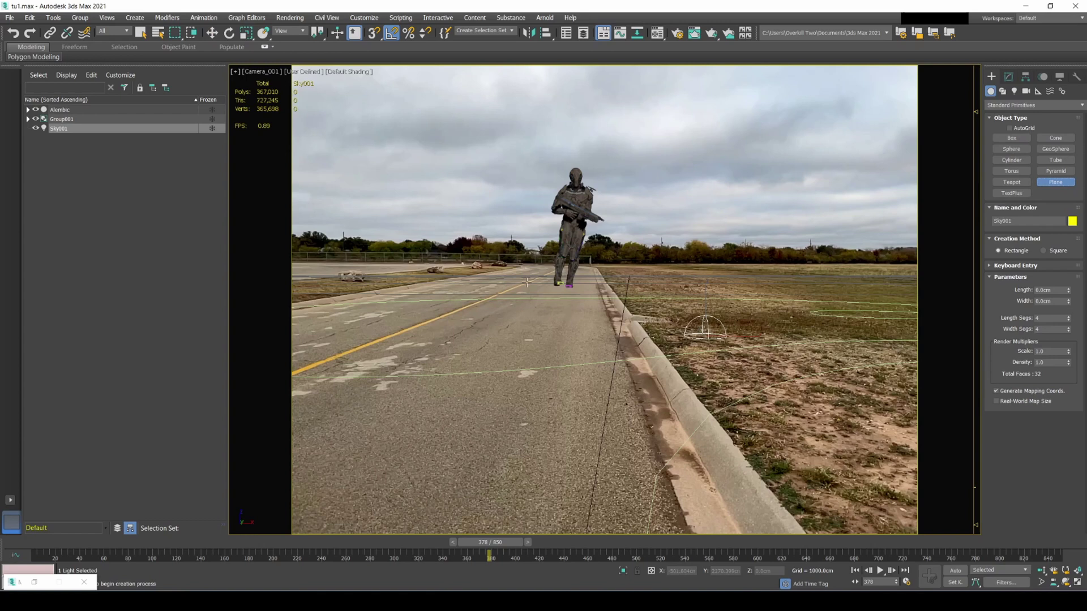
{"action": "left_click_drag", "start_coordinate": [475, 273], "coordinate": [351, 396]}
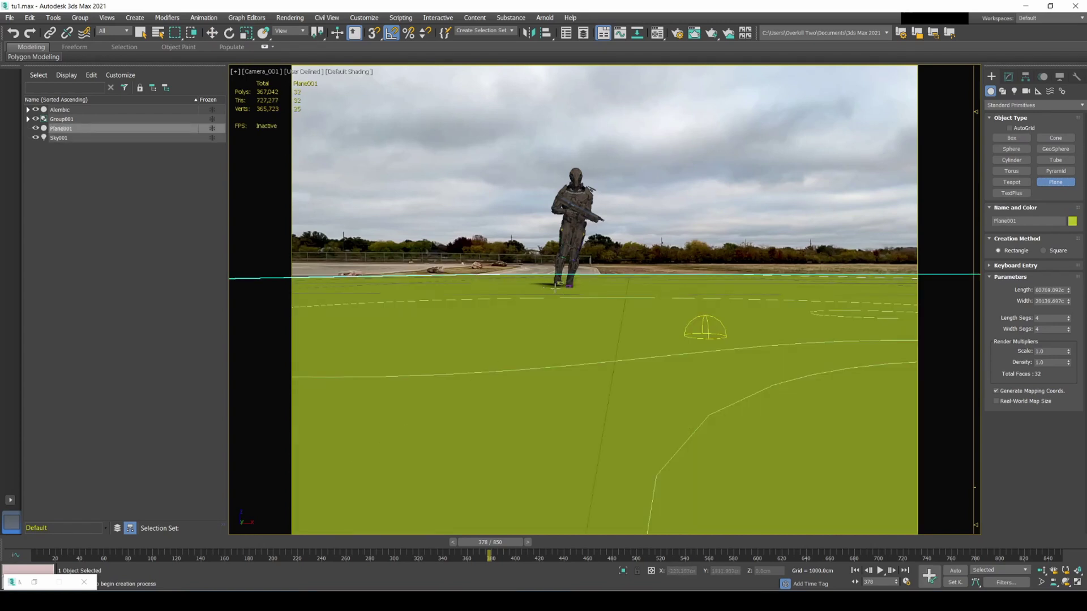
Step: In the perspective view, move the ground plane across the ground to about X 1535 cm, Y -4864 cm, around the robot and skylight
{"action": "key", "text": "p"}
{"action": "middle_click_drag", "start_coordinate": [569, 271], "coordinate": [630, 297], "text": "alt"}
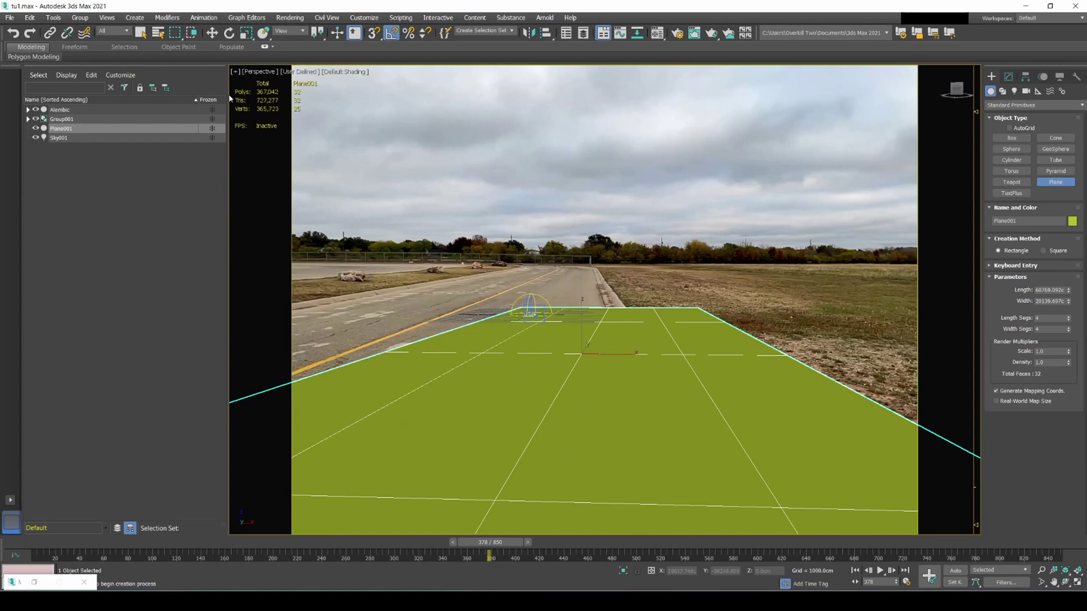
{"action": "left_click", "coordinate": [213, 33]}
{"action": "left_click_drag", "start_coordinate": [624, 355], "coordinate": [544, 257]}
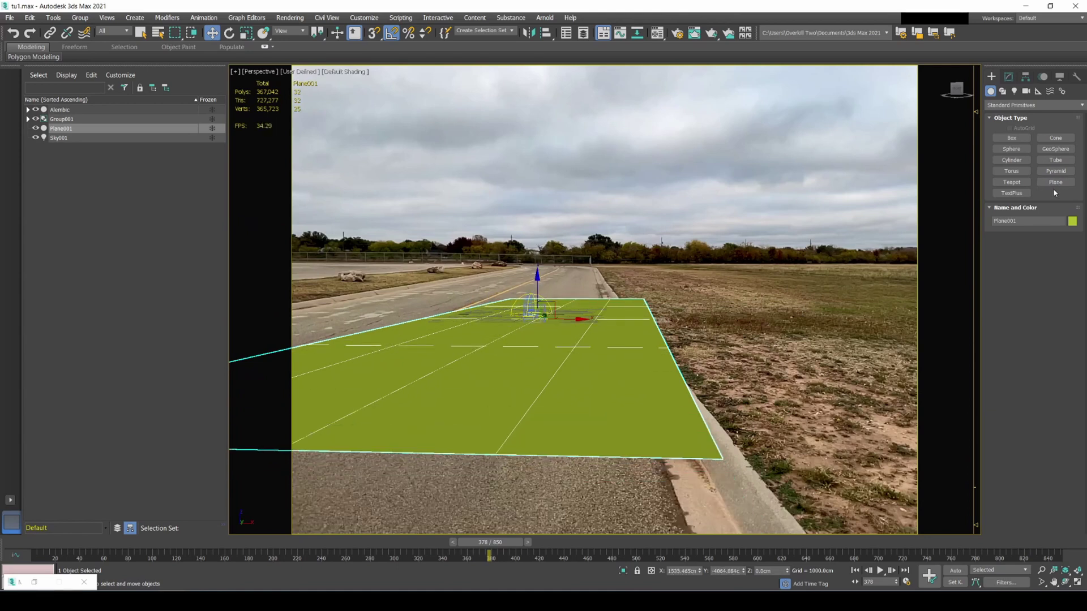
Step: Set the ground plane's length and width segments to 26 each, and return the viewport to Camera_001
{"action": "left_click", "coordinate": [1008, 77]}
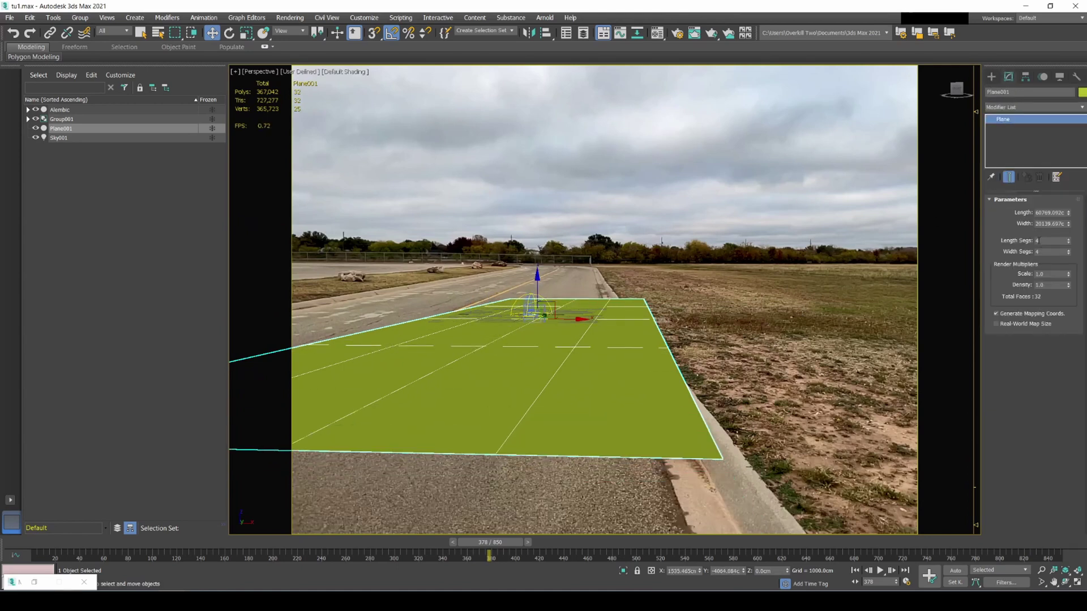
{"action": "left_click", "coordinate": [1046, 241]}
{"action": "key", "text": "Return"}
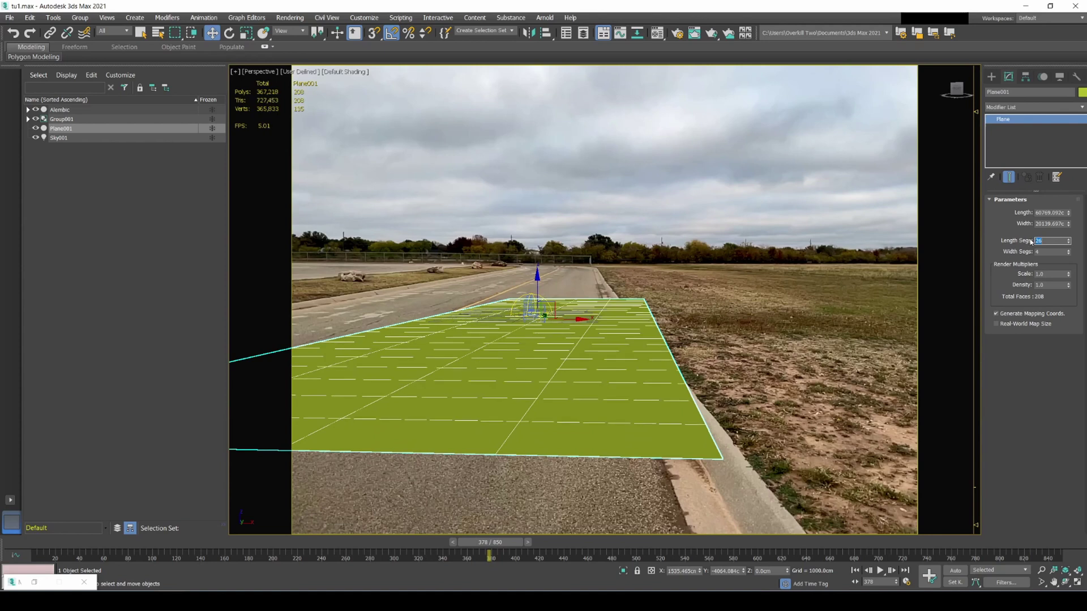
{"action": "left_click", "coordinate": [1049, 250]}
{"action": "type", "text": "26"}
{"action": "key", "text": "Return"}
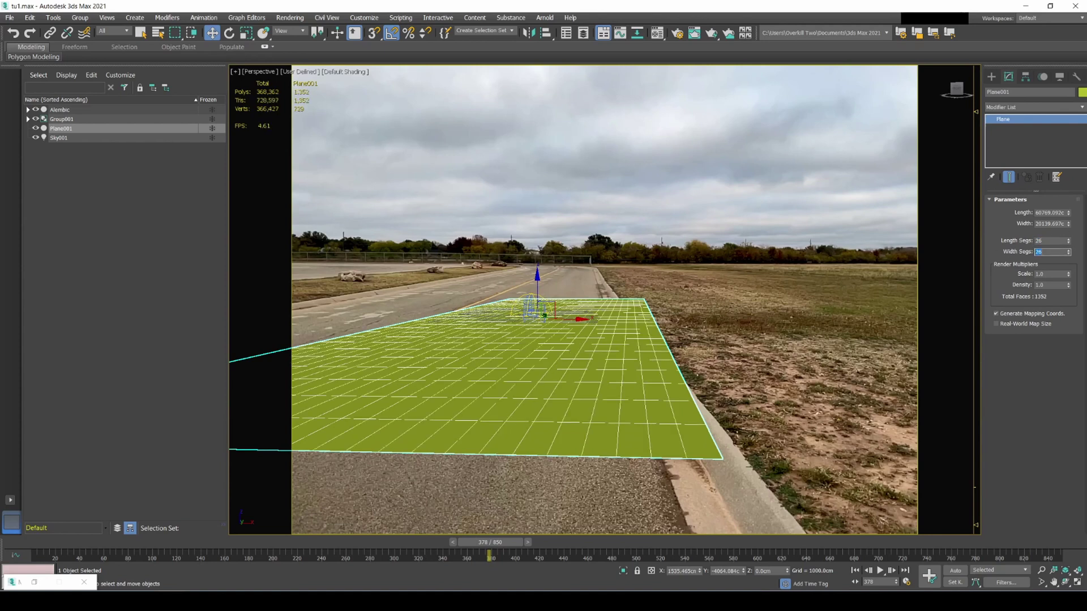
{"action": "left_click", "coordinate": [263, 71]}
{"action": "mouse_move", "coordinate": [338, 79]}
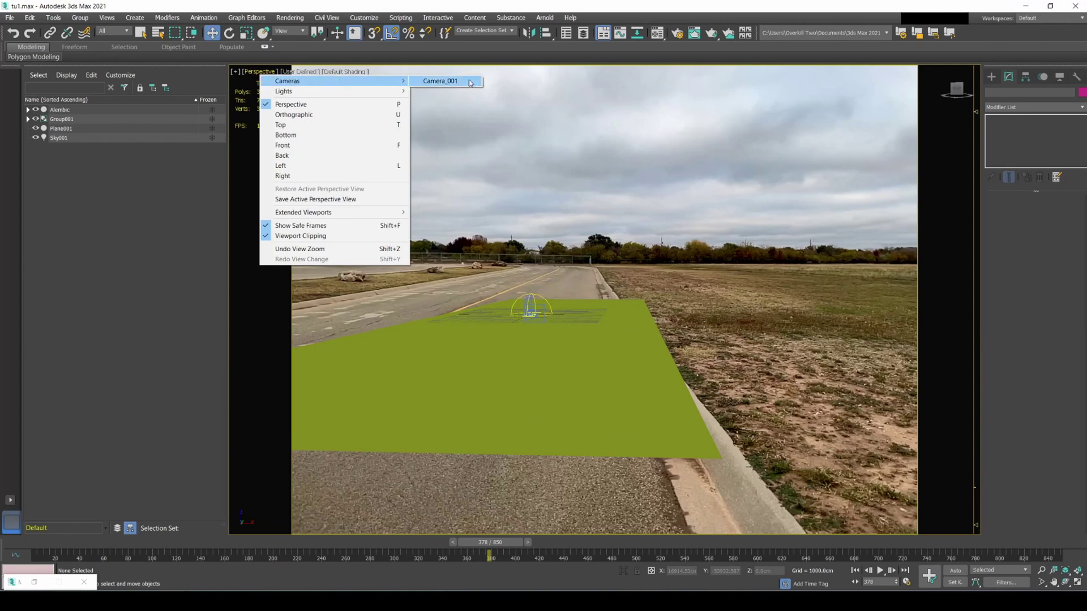
{"action": "left_click", "coordinate": [469, 82]}
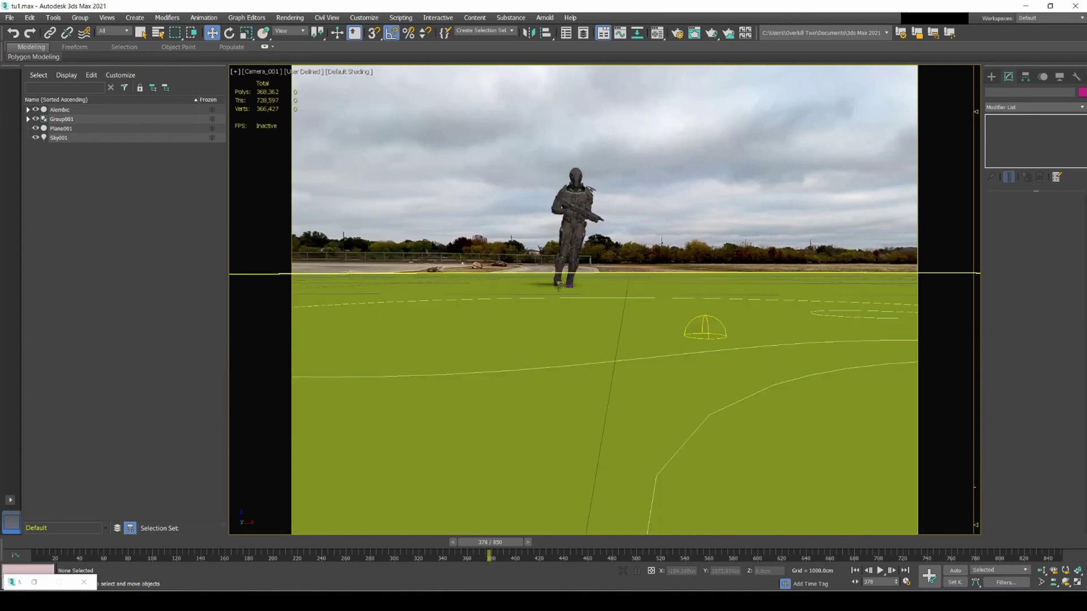
Step: Change the second material sample slot, 02 - Default, to a Matte/Shadow material
{"action": "key", "text": "m"}
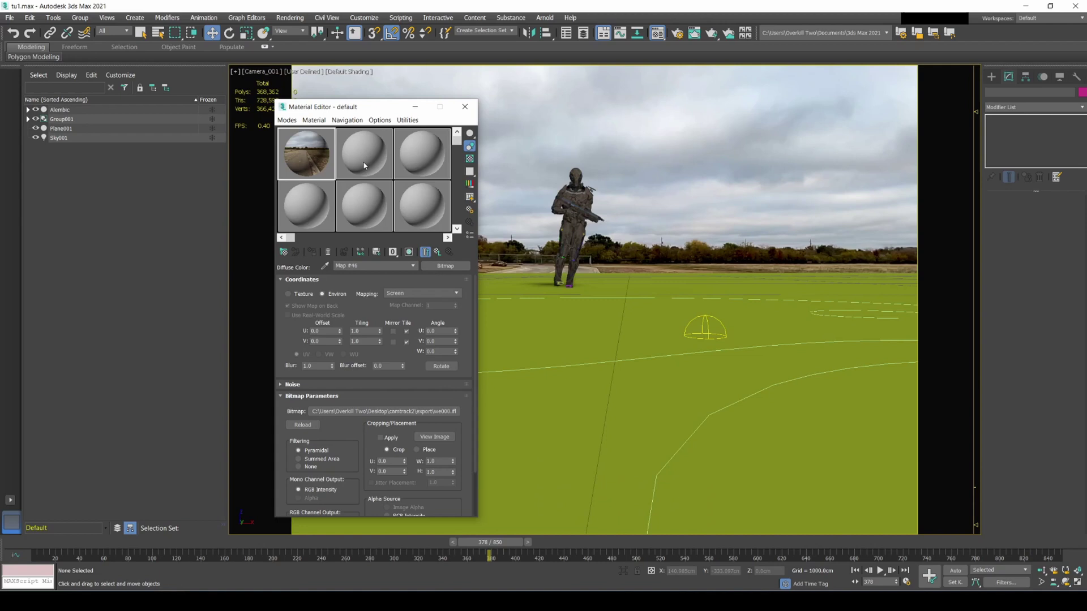
{"action": "left_click", "coordinate": [364, 166]}
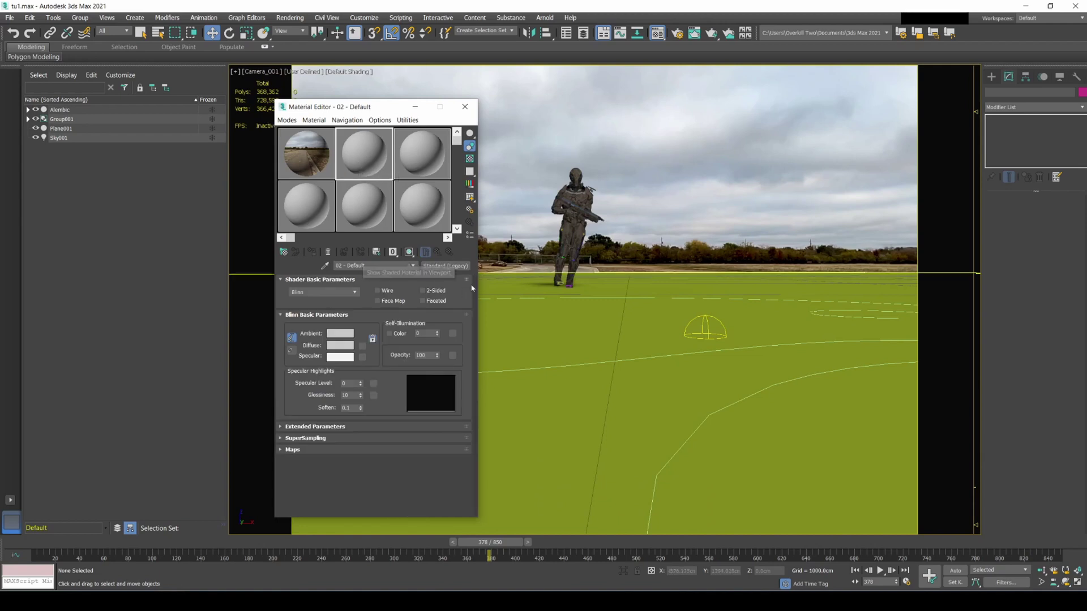
{"action": "left_click", "coordinate": [445, 267]}
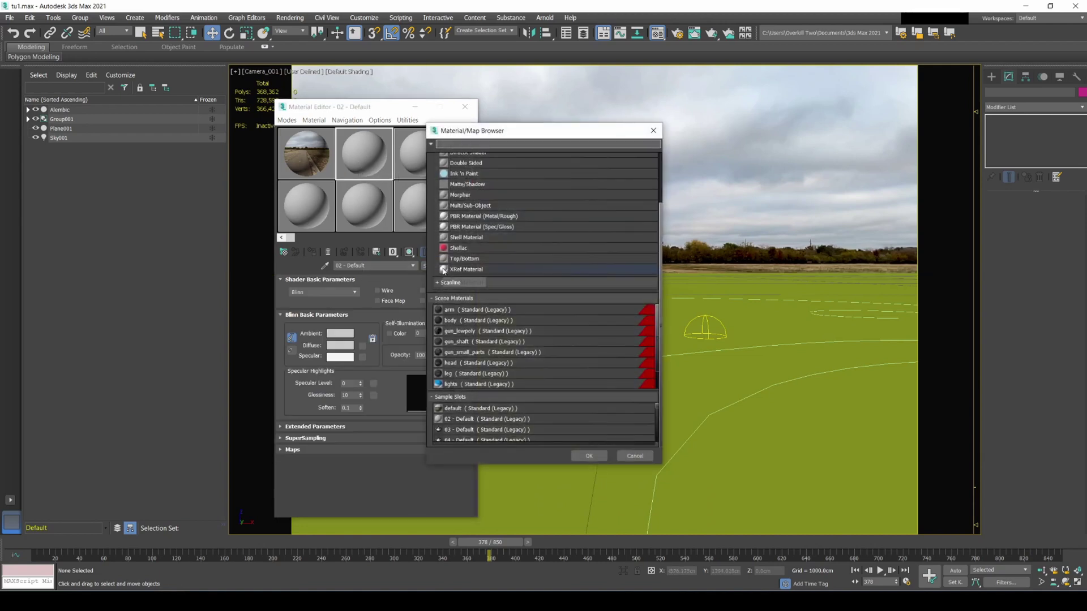
{"action": "scroll", "coordinate": [509, 239], "scroll_direction": "up", "scroll_amount": 1}
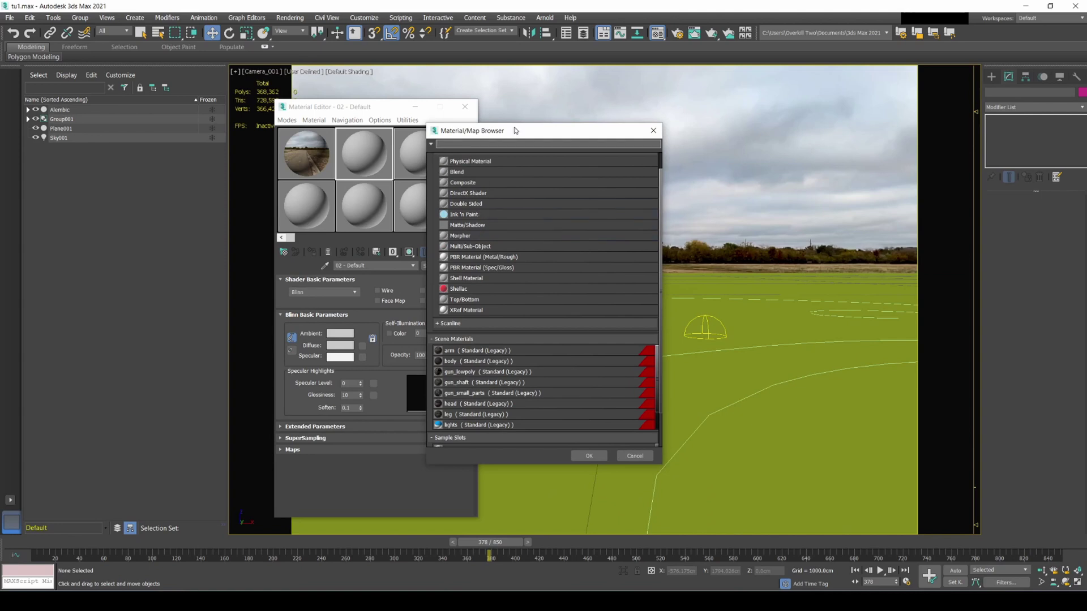
{"action": "left_click_drag", "start_coordinate": [515, 130], "coordinate": [416, 130]}
{"action": "scroll", "coordinate": [378, 227], "scroll_direction": "up", "scroll_amount": 1}
{"action": "left_click", "coordinate": [373, 244]}
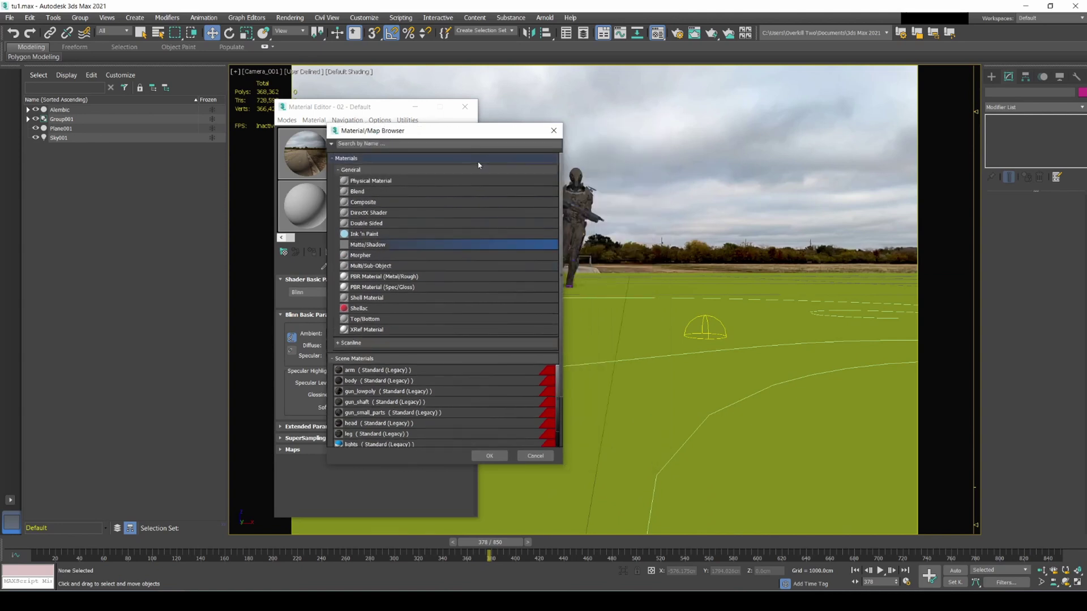
{"action": "left_click", "coordinate": [491, 456]}
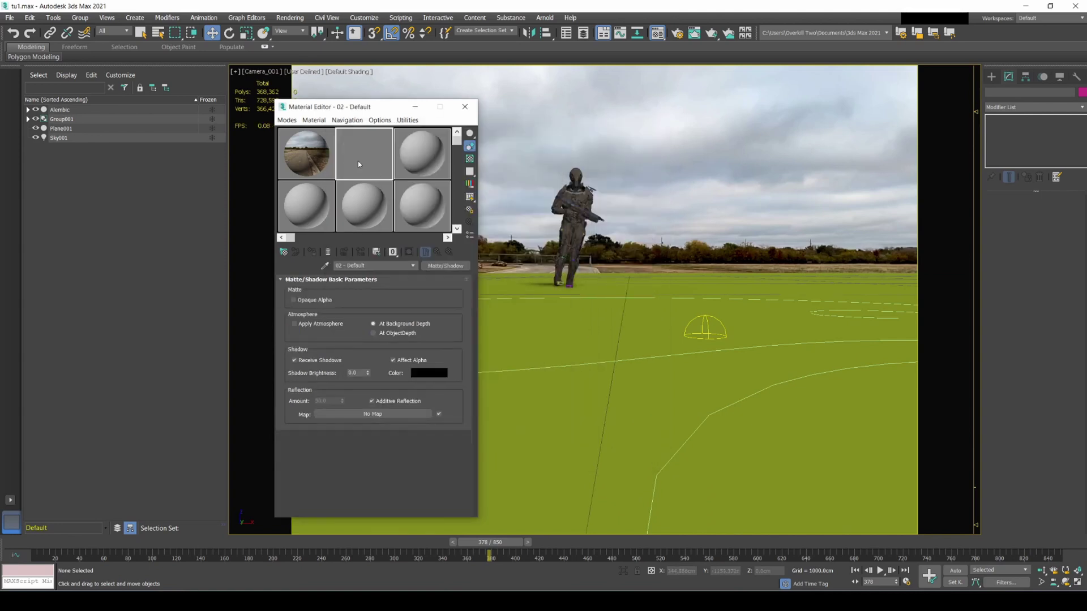
Step: Assign the Matte/Shadow material to the ground plane and close the Material Editor
{"action": "left_click_drag", "start_coordinate": [358, 164], "coordinate": [699, 394]}
{"action": "left_click_drag", "start_coordinate": [562, 321], "coordinate": [561, 321]}
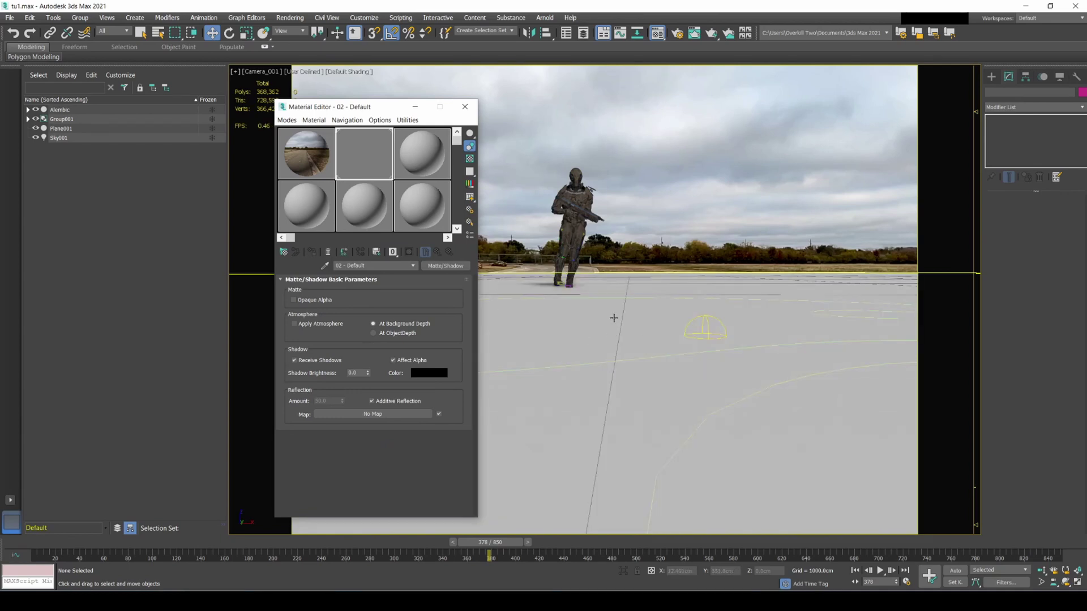
{"action": "left_click", "coordinate": [465, 107]}
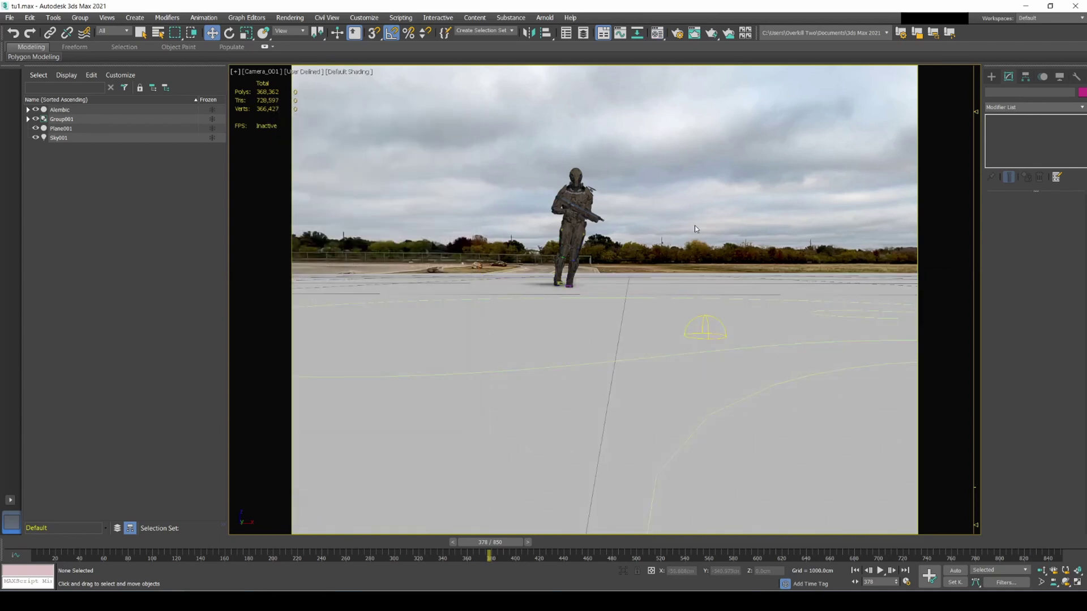
Step: Render frame 378 through the camera and check the CPU load in Task Manager during the render
{"action": "left_click", "coordinate": [711, 375]}
{"action": "key", "text": "shift+q"}
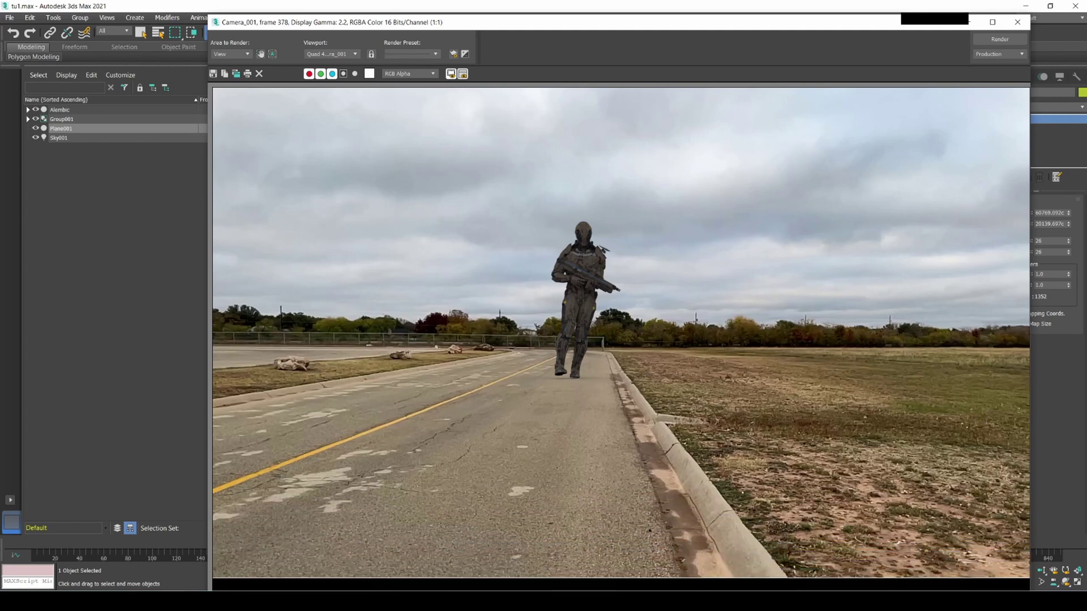
{"action": "key", "text": "ctrl+shift+Escape"}
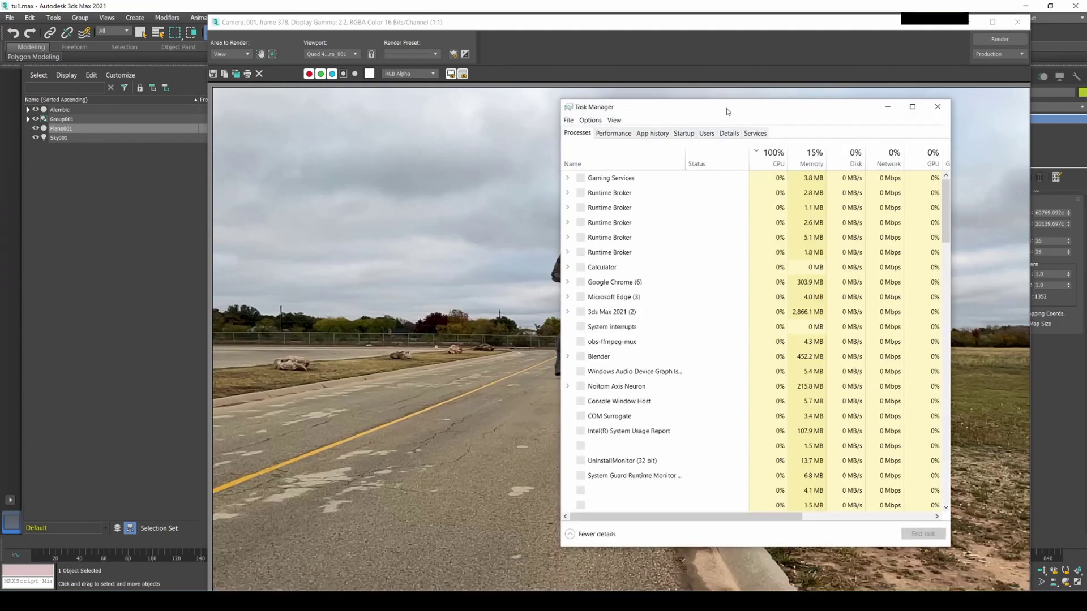
{"action": "left_click_drag", "start_coordinate": [707, 108], "coordinate": [185, 85]}
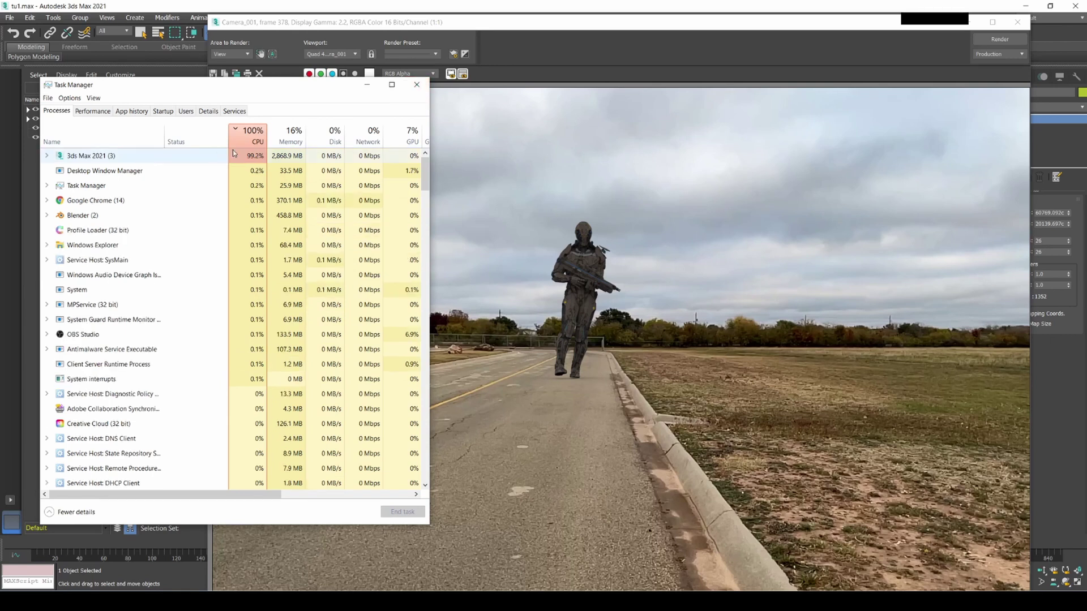
{"action": "left_click", "coordinate": [416, 85]}
{"action": "left_click_drag", "start_coordinate": [514, 26], "coordinate": [450, 11]}
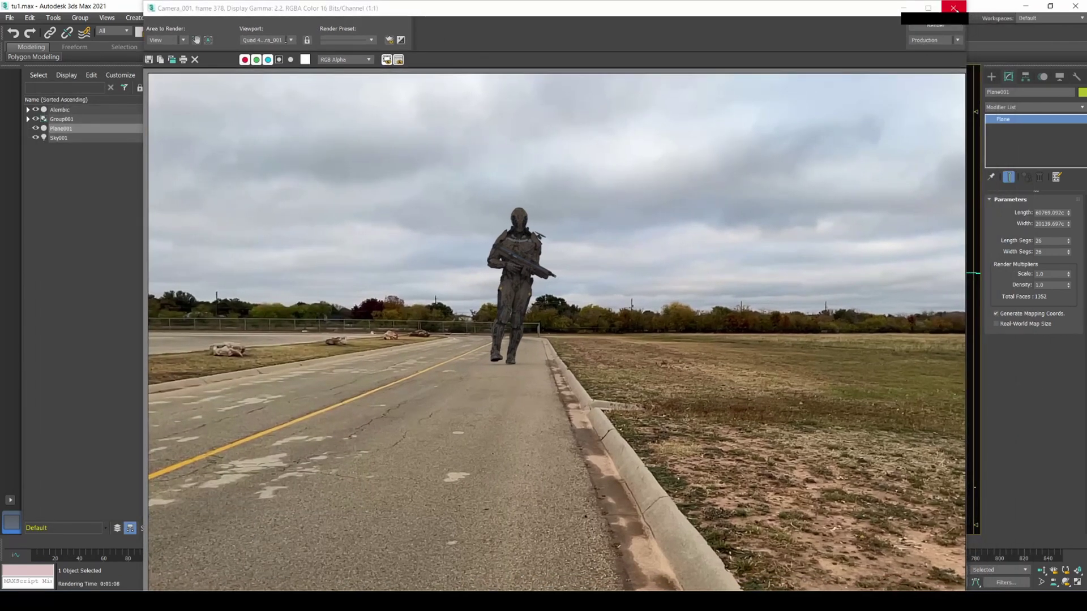
{"action": "left_click", "coordinate": [953, 8]}
Step: Try a skylight multiplier of 10 with a test render of frame 378, and cancel the render
{"action": "left_click", "coordinate": [578, 196]}
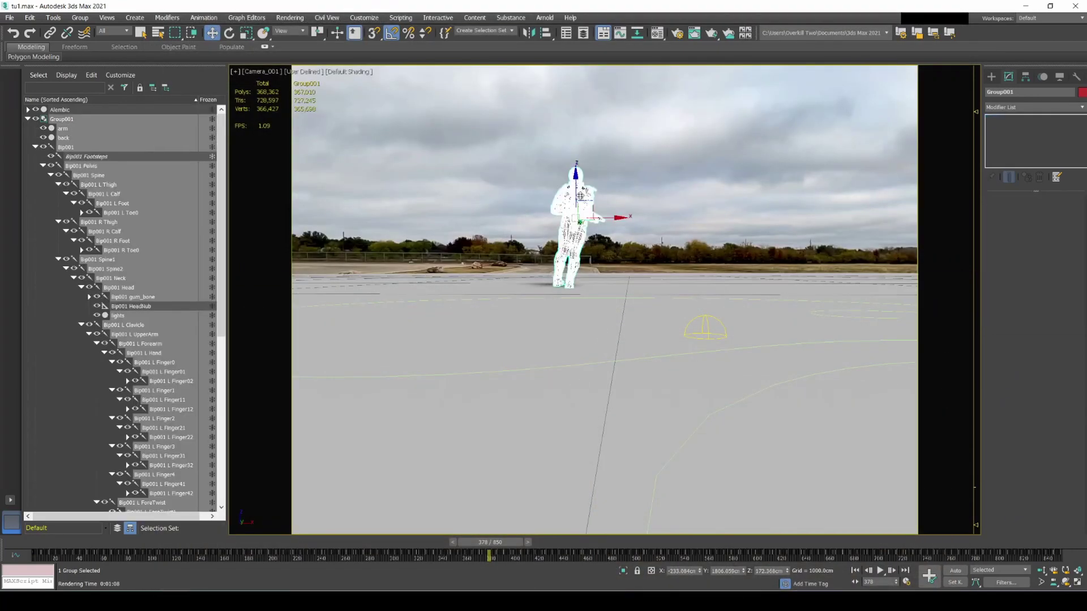
{"action": "left_click", "coordinate": [629, 179]}
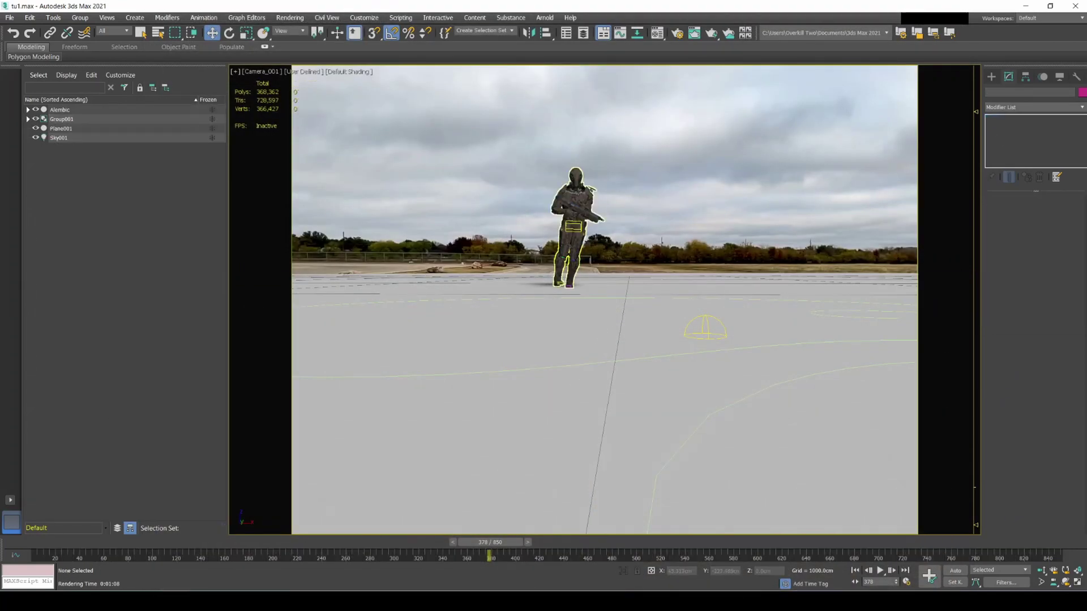
{"action": "left_click", "coordinate": [708, 326]}
{"action": "left_click", "coordinate": [708, 326]}
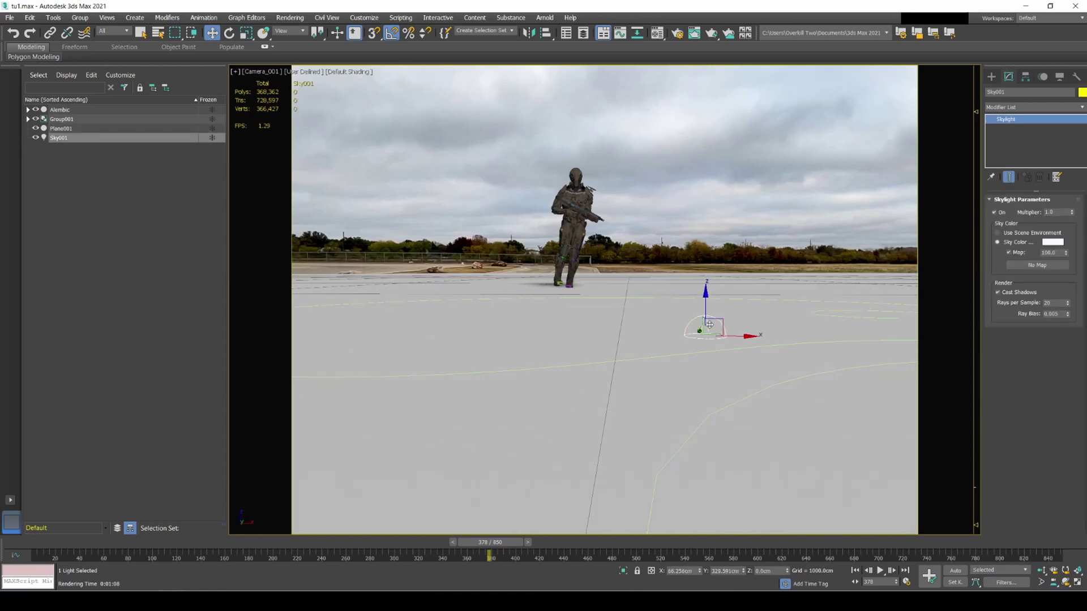
{"action": "double_click", "coordinate": [1058, 212]}
{"action": "left_click", "coordinate": [736, 208]}
{"action": "key", "text": "shift+q"}
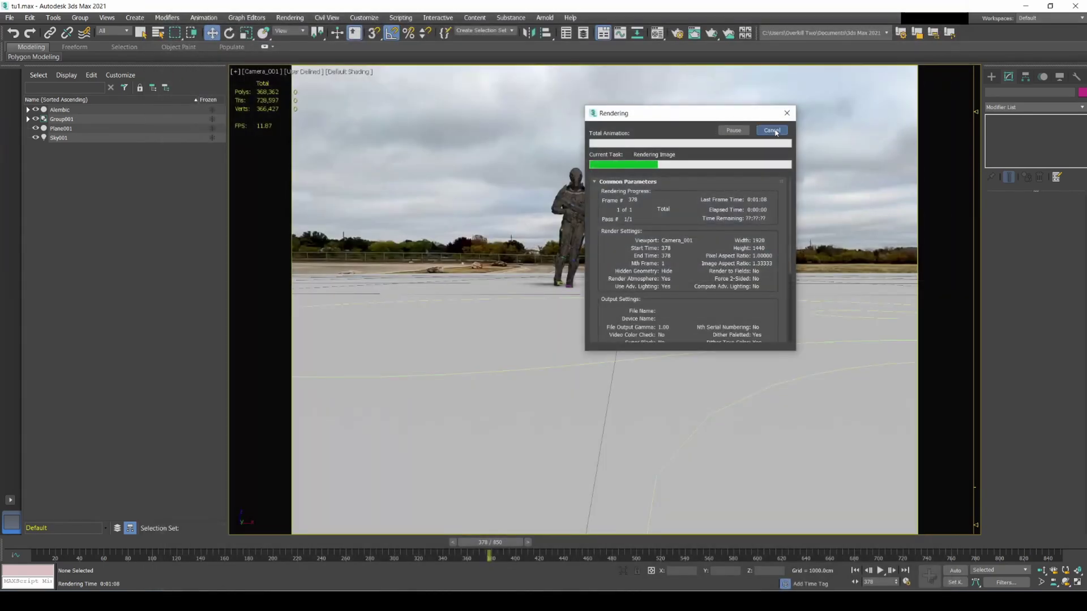
{"action": "left_click", "coordinate": [770, 131]}
Step: Try a skylight multiplier of 5 with another test render of frame 378, and cancel the render
{"action": "left_click", "coordinate": [708, 323]}
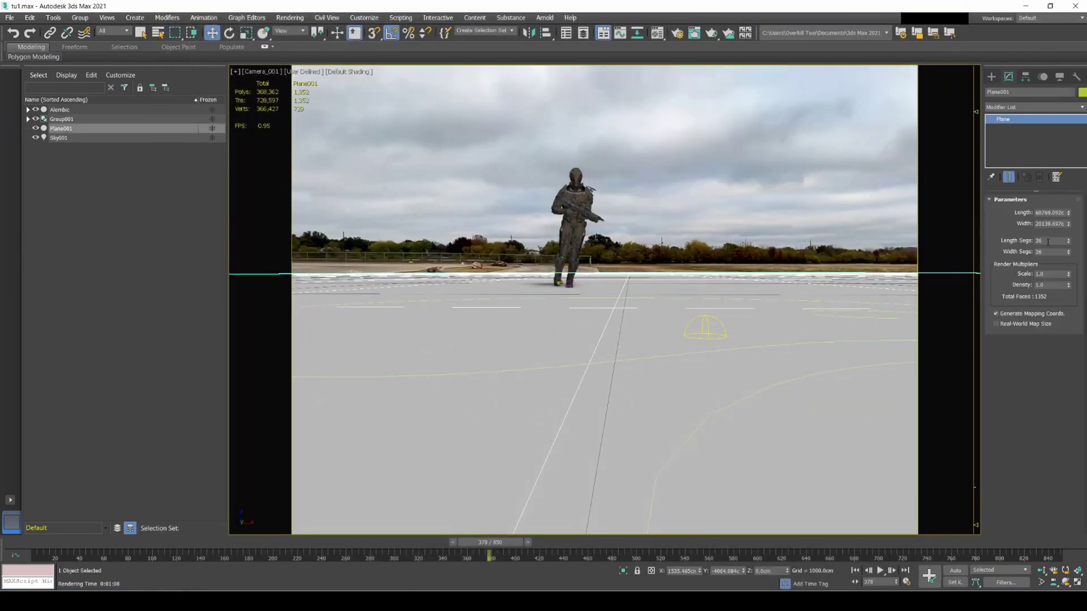
{"action": "left_click", "coordinate": [839, 168]}
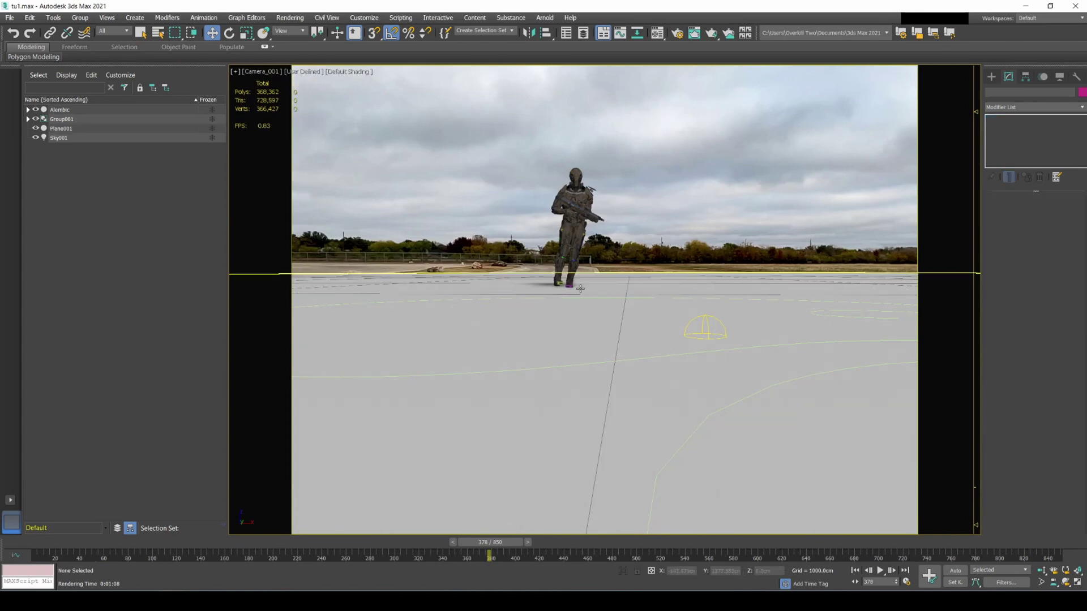
{"action": "left_click", "coordinate": [59, 137]}
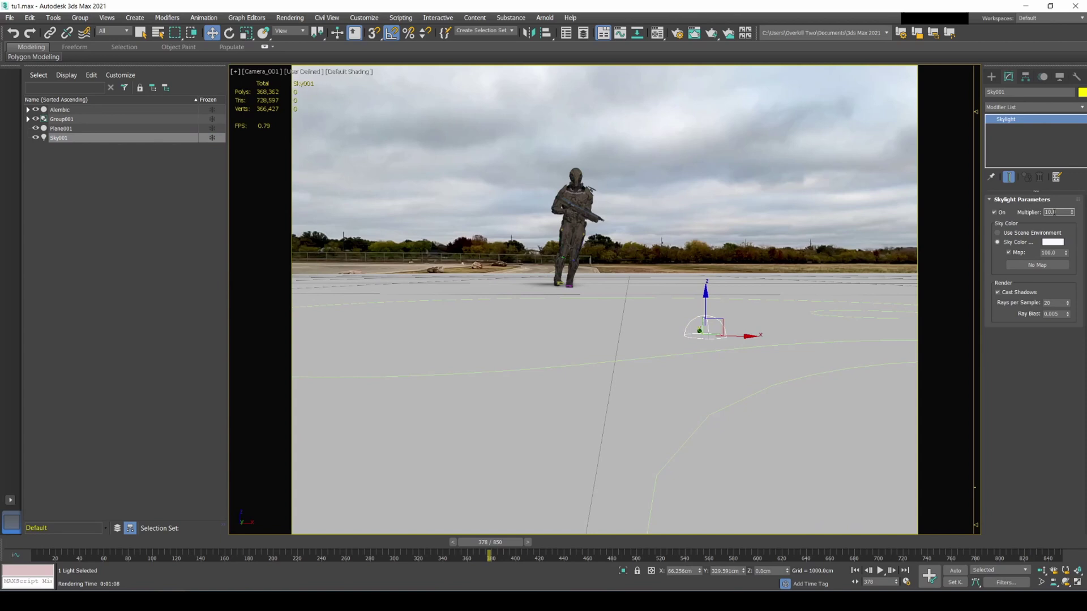
{"action": "type", "text": "5"}
{"action": "key", "text": "Return"}
{"action": "left_click", "coordinate": [735, 260]}
{"action": "key", "text": "shift+q"}
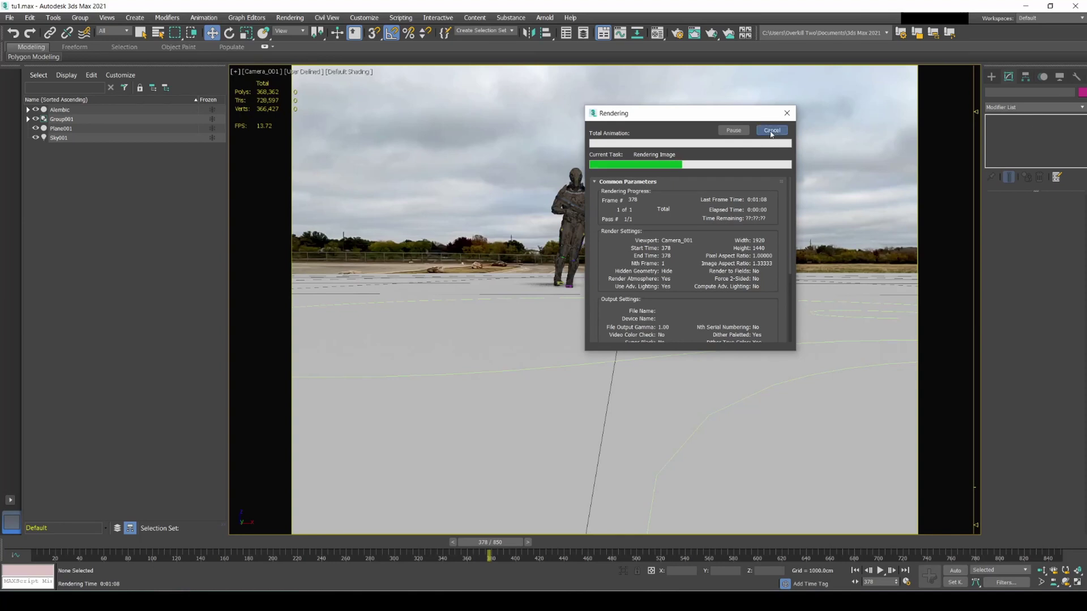
{"action": "left_click", "coordinate": [771, 130]}
Step: Set the skylight's multiplier to 3 and save the scene
{"action": "left_click", "coordinate": [113, 138]}
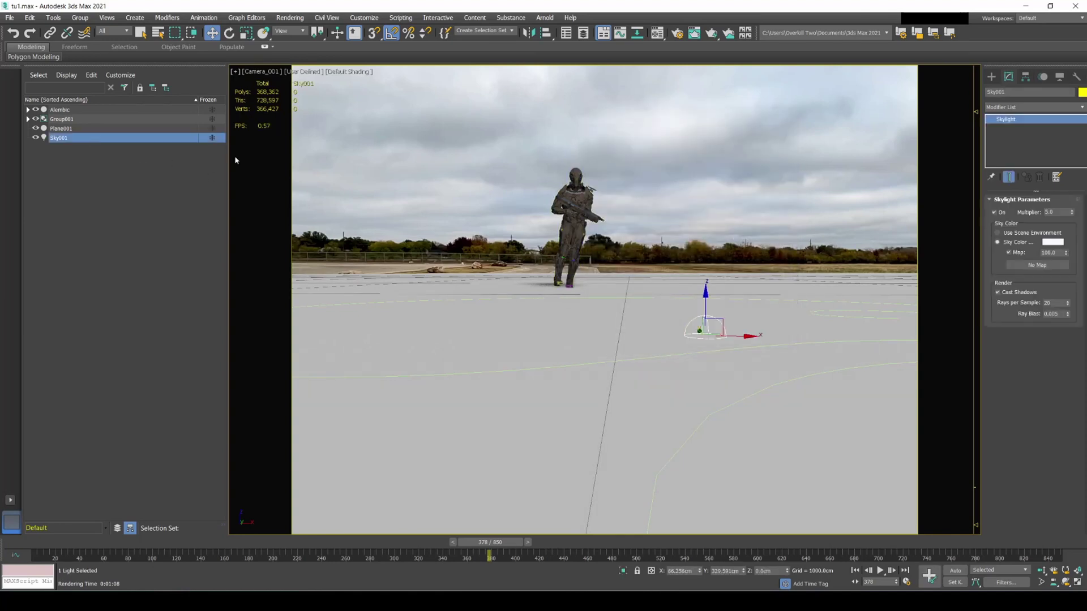
{"action": "left_click", "coordinate": [1057, 212]}
{"action": "type", "text": "3"}
{"action": "key", "text": "Return"}
{"action": "left_click", "coordinate": [847, 209]}
{"action": "left_click", "coordinate": [10, 17]}
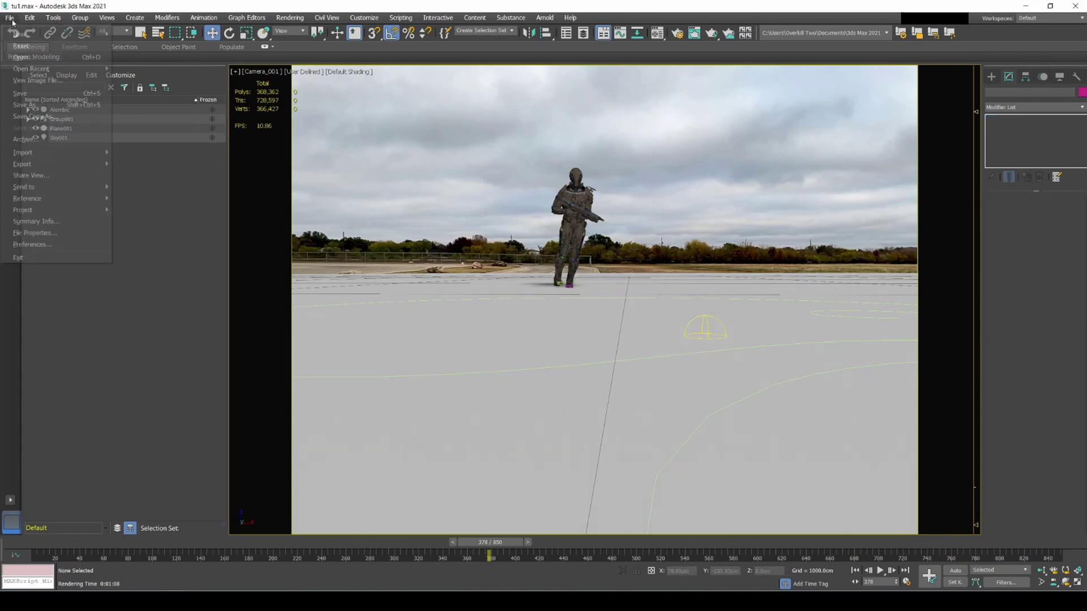
{"action": "left_click", "coordinate": [41, 94]}
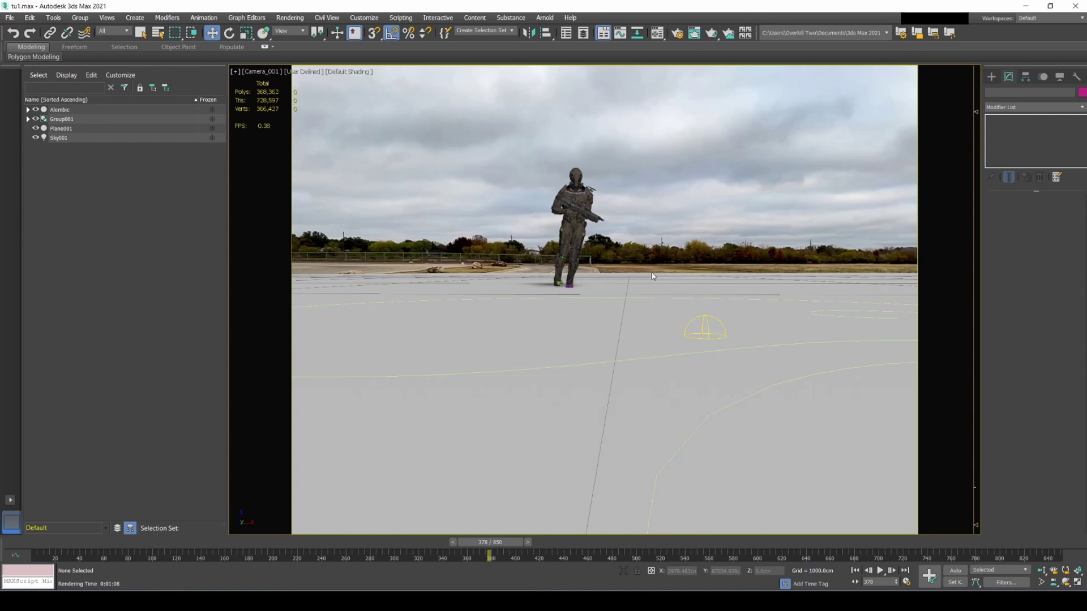
Step: Go to frame 145 and render it through the camera to check the robot's lighting and shadow
{"action": "left_click", "coordinate": [72, 542]}
{"action": "left_click_drag", "start_coordinate": [83, 545], "coordinate": [232, 546]}
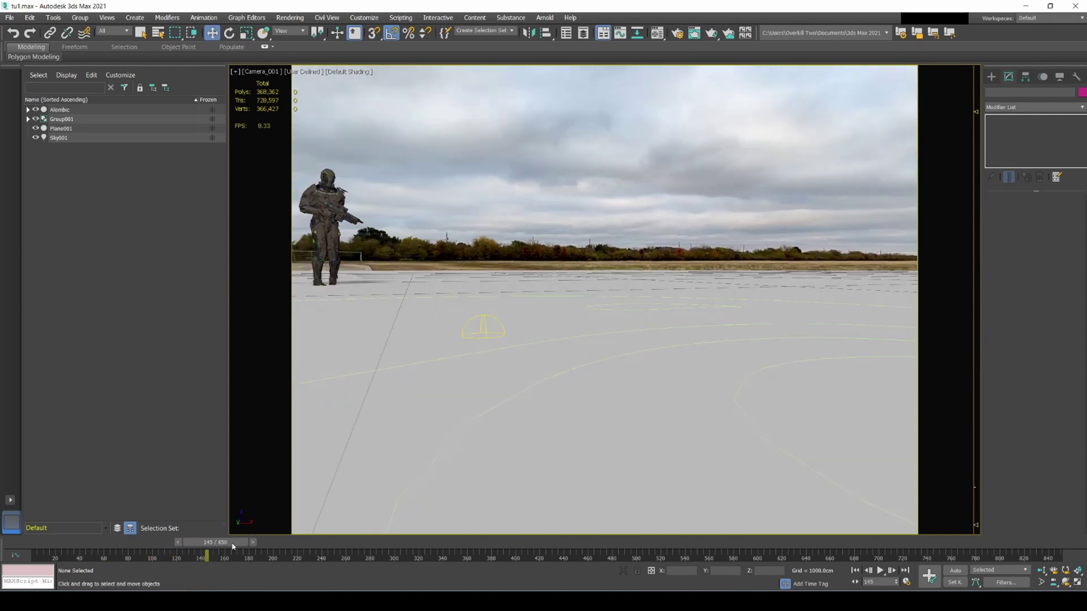
{"action": "left_click", "coordinate": [602, 461]}
{"action": "key", "text": "shift+q"}
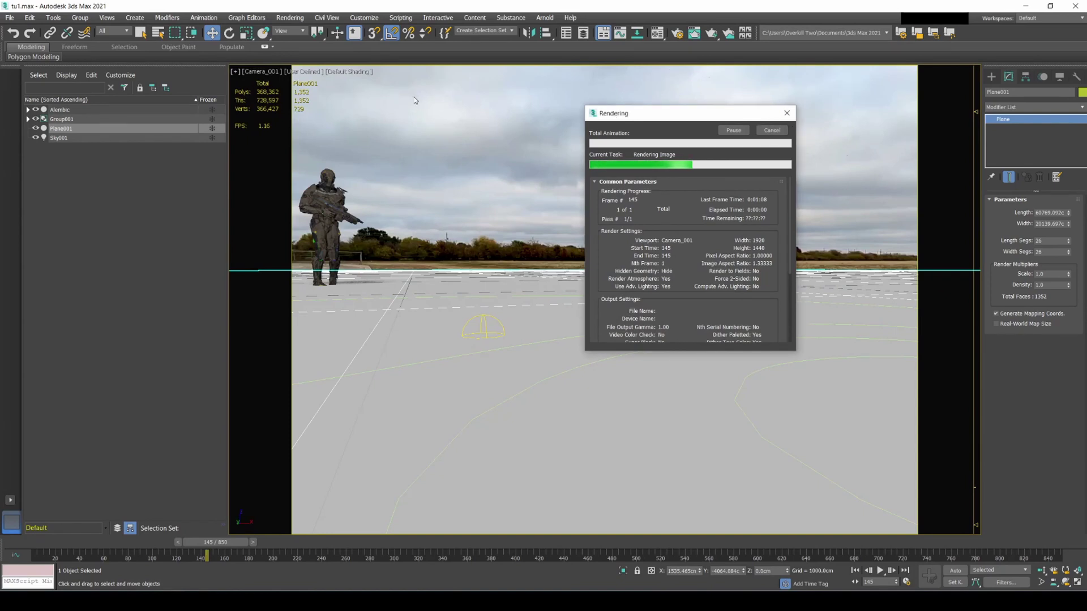
{"action": "left_click", "coordinate": [548, 238]}
Step: Turn off angle snap and examine the robot's feet on the ground plane up close in the perspective view
{"action": "key", "text": "p"}
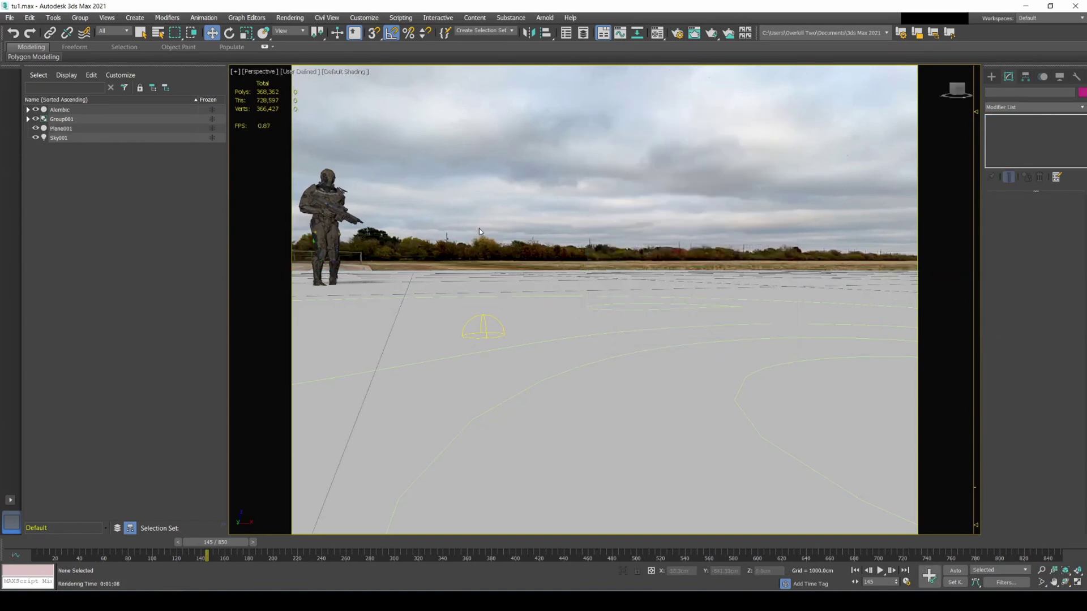
{"action": "key", "text": "a"}
{"action": "middle_click_drag", "start_coordinate": [532, 244], "coordinate": [524, 256]}
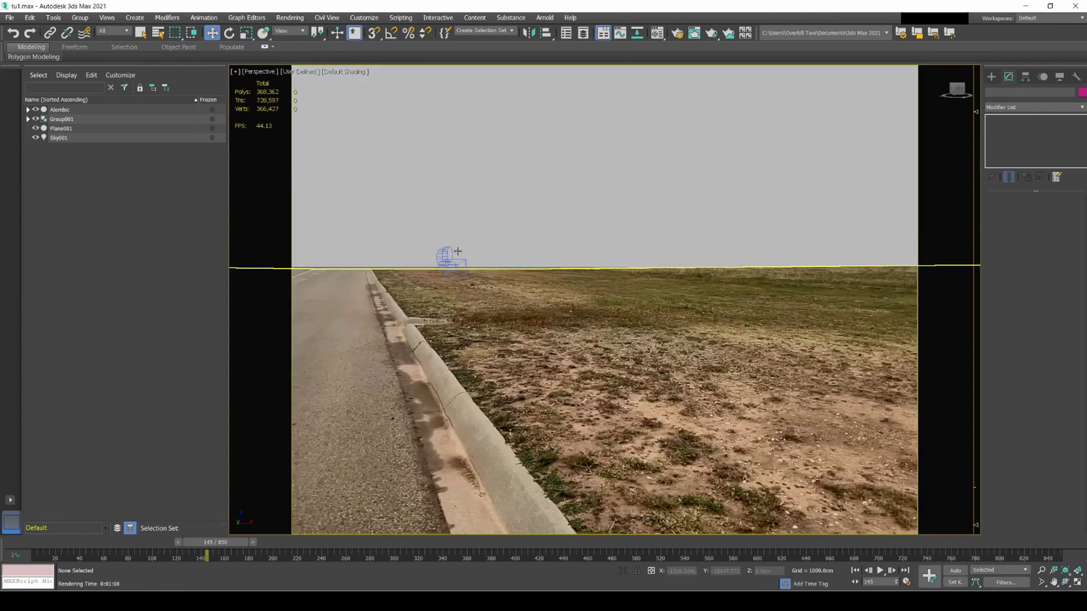
{"action": "middle_click_drag", "start_coordinate": [458, 251], "coordinate": [686, 342], "text": "alt"}
{"action": "scroll", "coordinate": [698, 341], "scroll_direction": "up", "scroll_amount": 10}
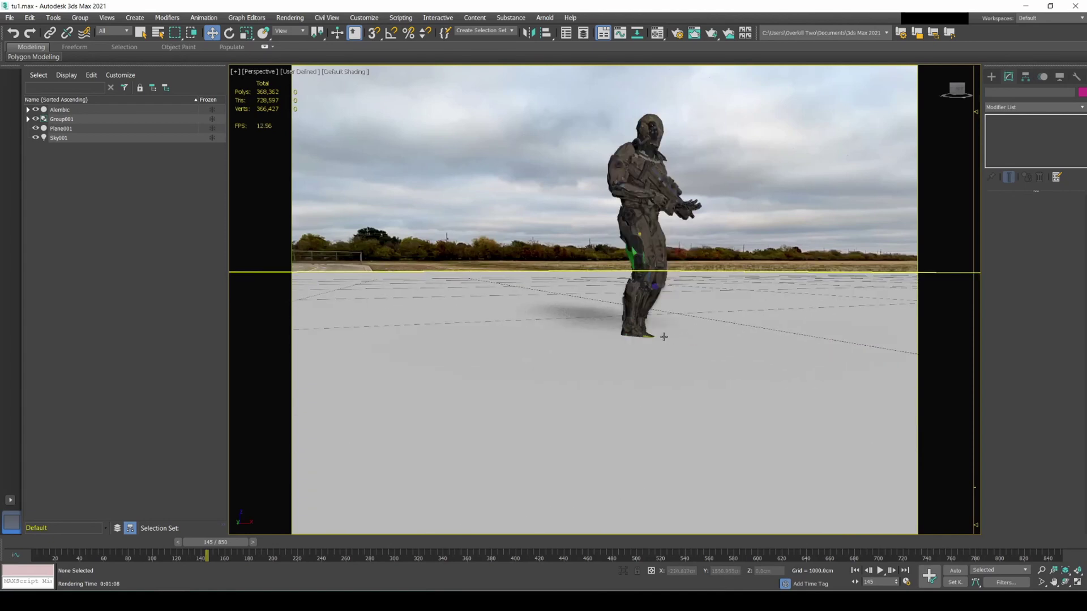
Step: Lower the ground plane to a Z position of about -15.564 cm so it meets the robot's feet
{"action": "scroll", "coordinate": [664, 337], "scroll_direction": "up", "scroll_amount": 3}
{"action": "left_click", "coordinate": [682, 304]}
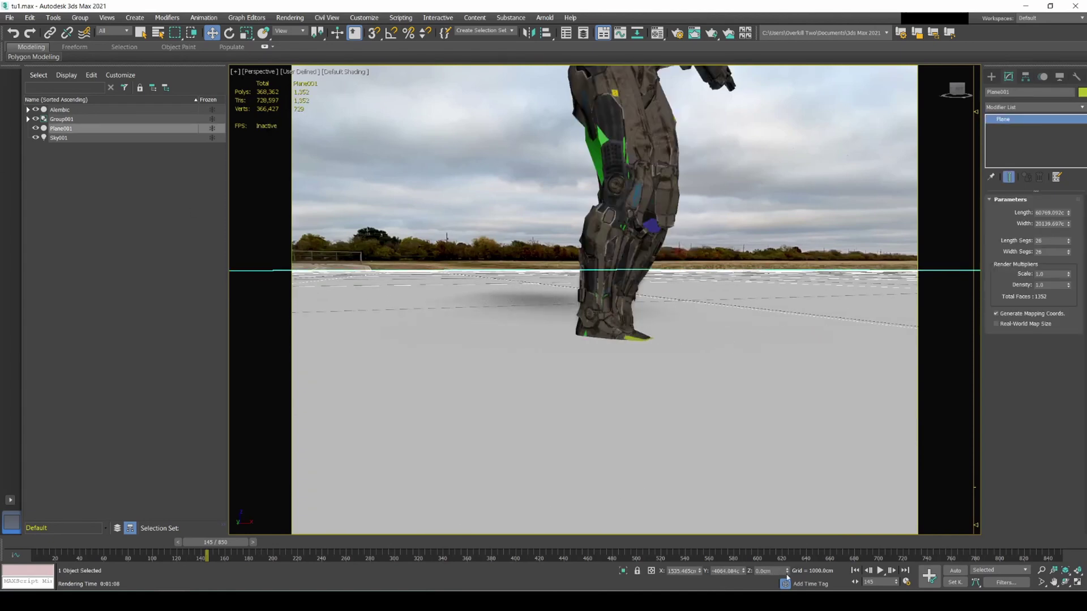
{"action": "left_click_drag", "start_coordinate": [787, 574], "coordinate": [787, 575]}
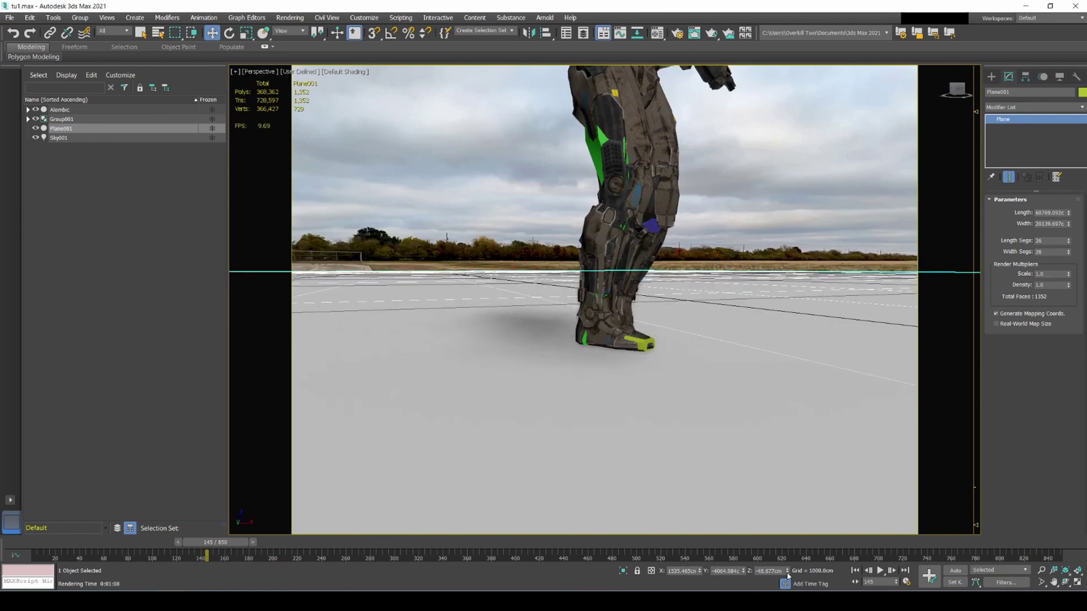
{"action": "middle_click_drag", "start_coordinate": [733, 476], "coordinate": [725, 320]}
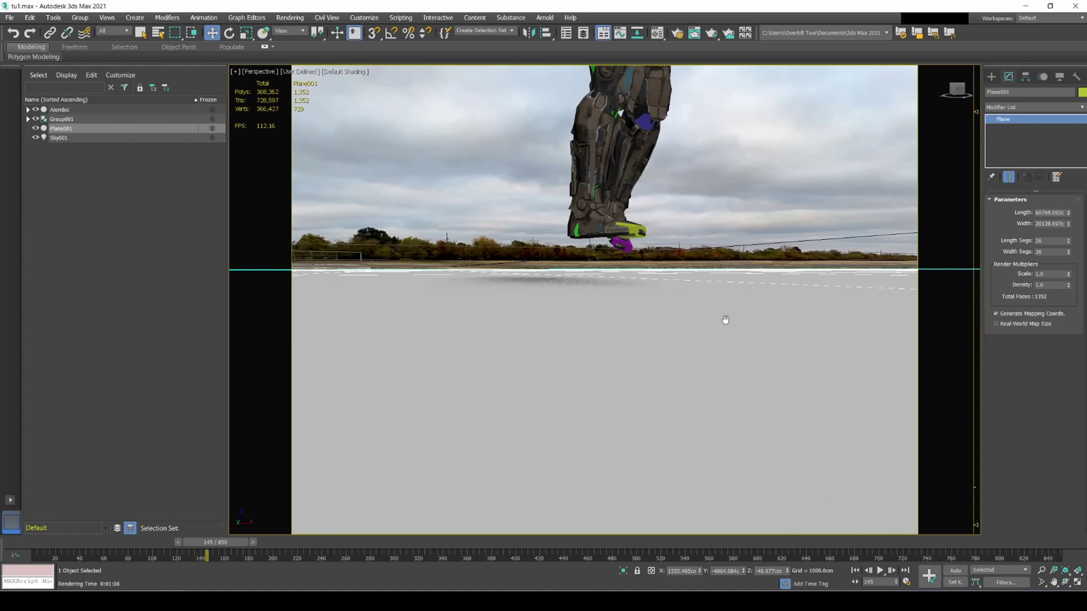
{"action": "left_click_drag", "start_coordinate": [788, 573], "coordinate": [787, 570]}
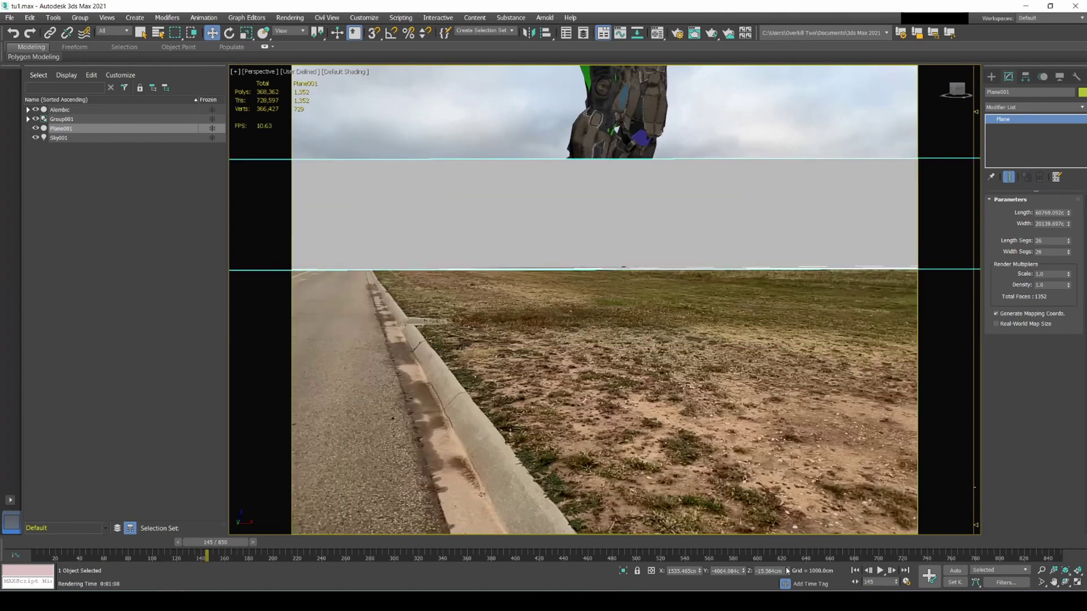
{"action": "mouse_move", "coordinate": [708, 328]}
{"action": "middle_mouse_down"}
{"action": "mouse_move", "coordinate": [708, 352]}
{"action": "mouse_move", "coordinate": [715, 318]}
{"action": "mouse_move", "coordinate": [712, 330]}
{"action": "mouse_move", "coordinate": [707, 323]}
{"action": "middle_mouse_up"}
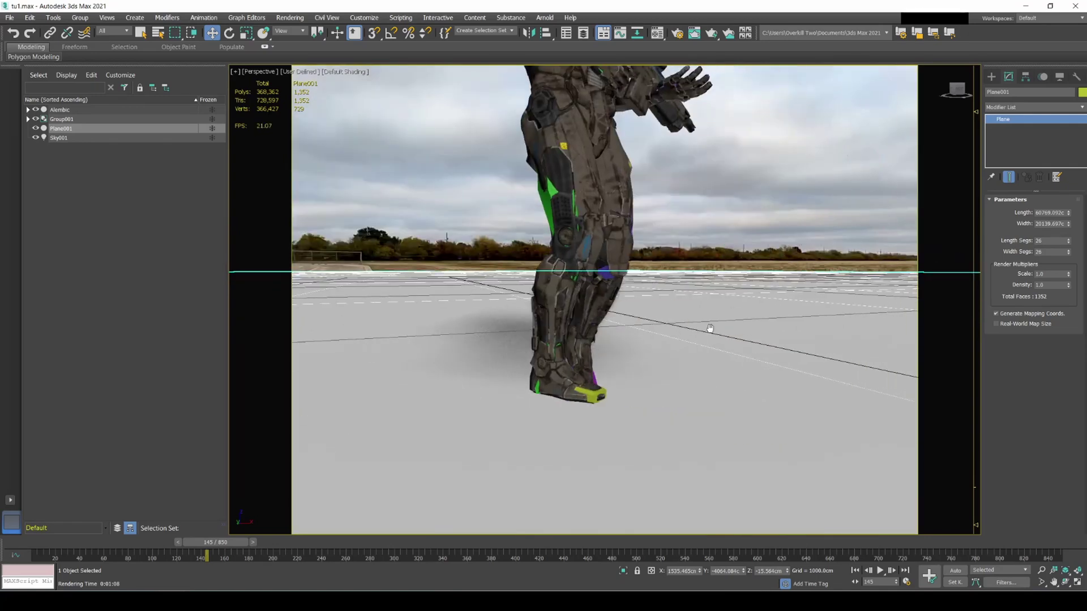
Step: Return the viewport to Camera_001, deselect the plane and save the scene
{"action": "left_click", "coordinate": [260, 73]}
{"action": "mouse_move", "coordinate": [286, 80]}
{"action": "left_click", "coordinate": [433, 80]}
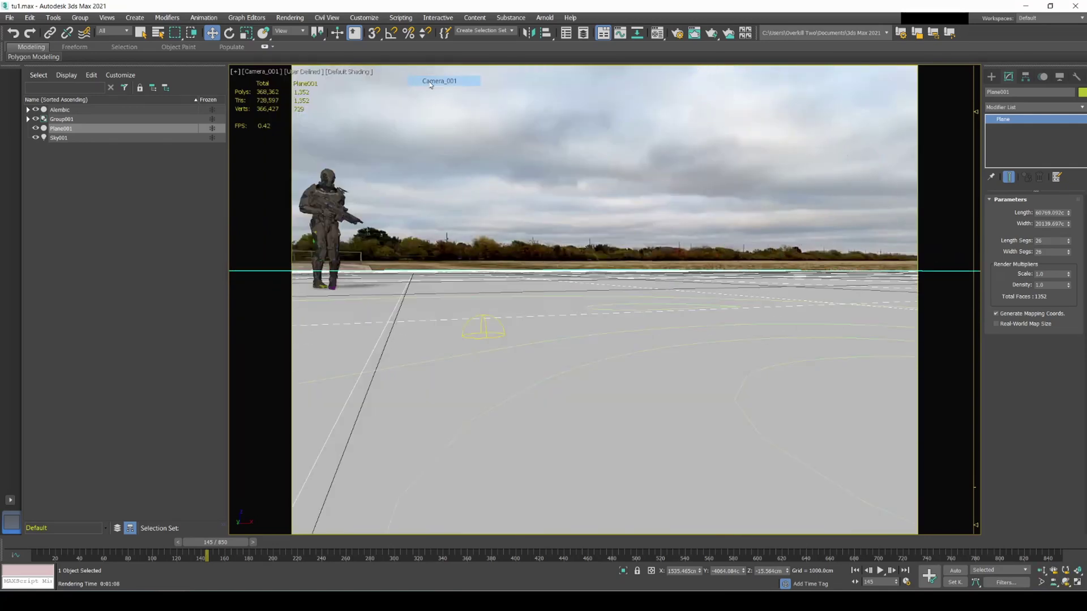
{"action": "left_click", "coordinate": [484, 195]}
{"action": "left_click", "coordinate": [9, 18]}
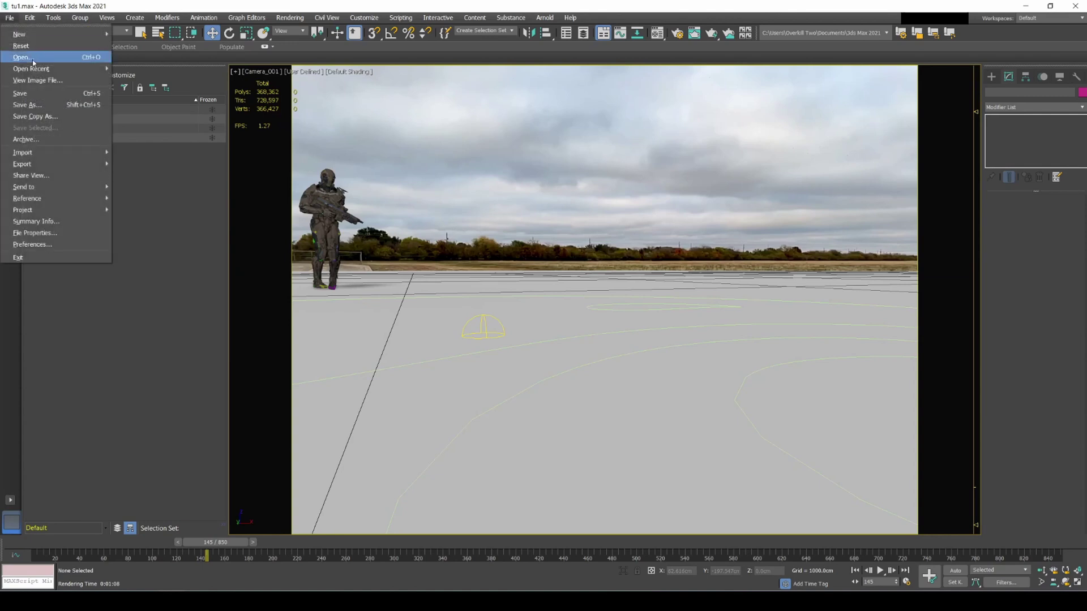
{"action": "left_click", "coordinate": [31, 94]}
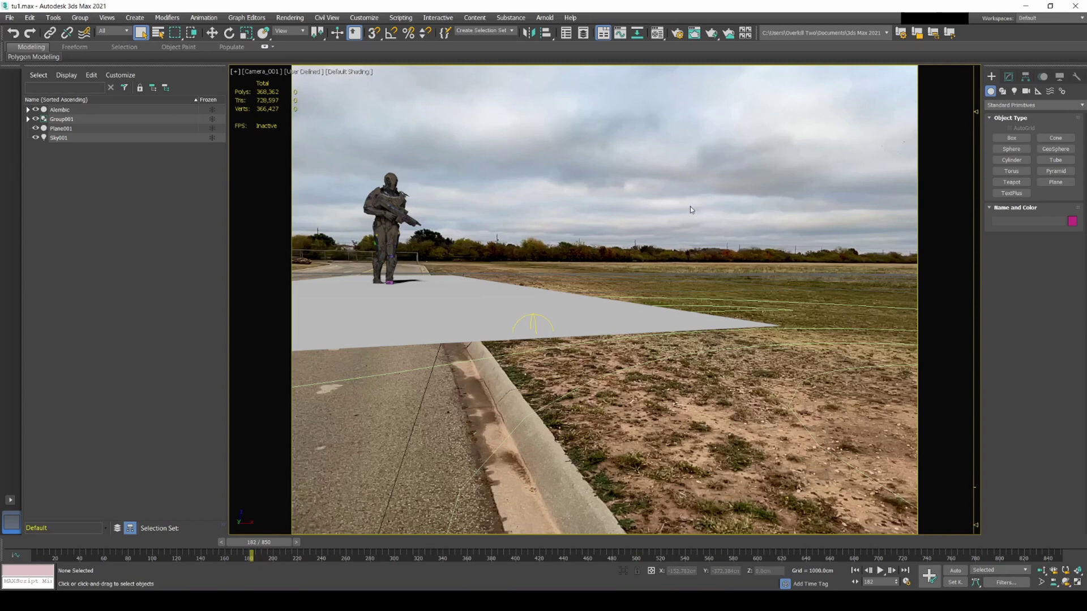
Step: Review the render setup's target and renderer choices, keeping Production Rendering Mode and the Scanline Renderer
{"action": "key", "text": "F10"}
{"action": "left_click", "coordinate": [606, 209]}
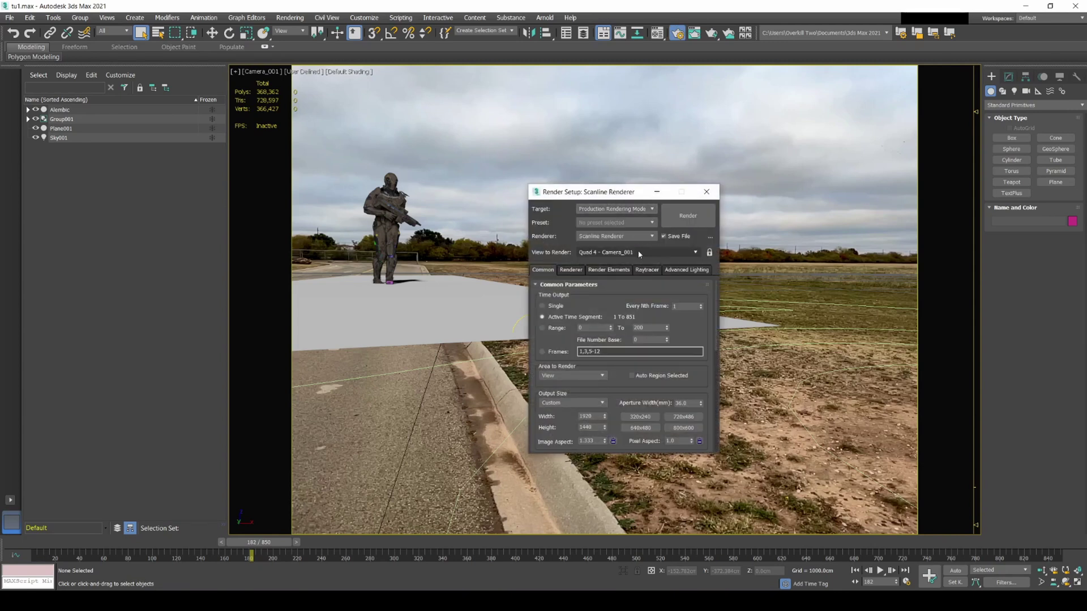
{"action": "left_click", "coordinate": [634, 236]}
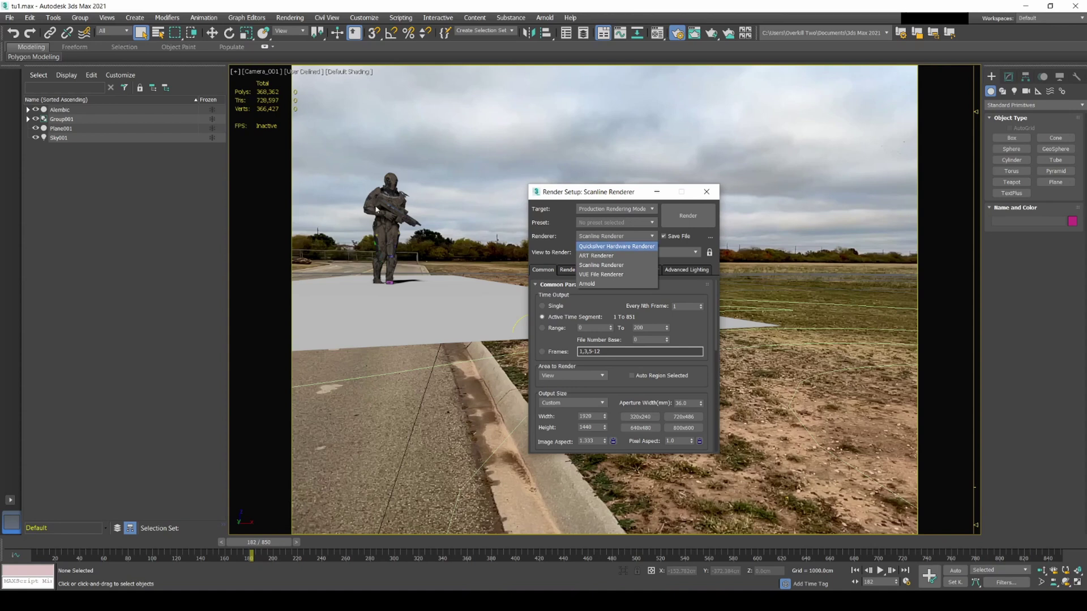
{"action": "left_click", "coordinate": [601, 265]}
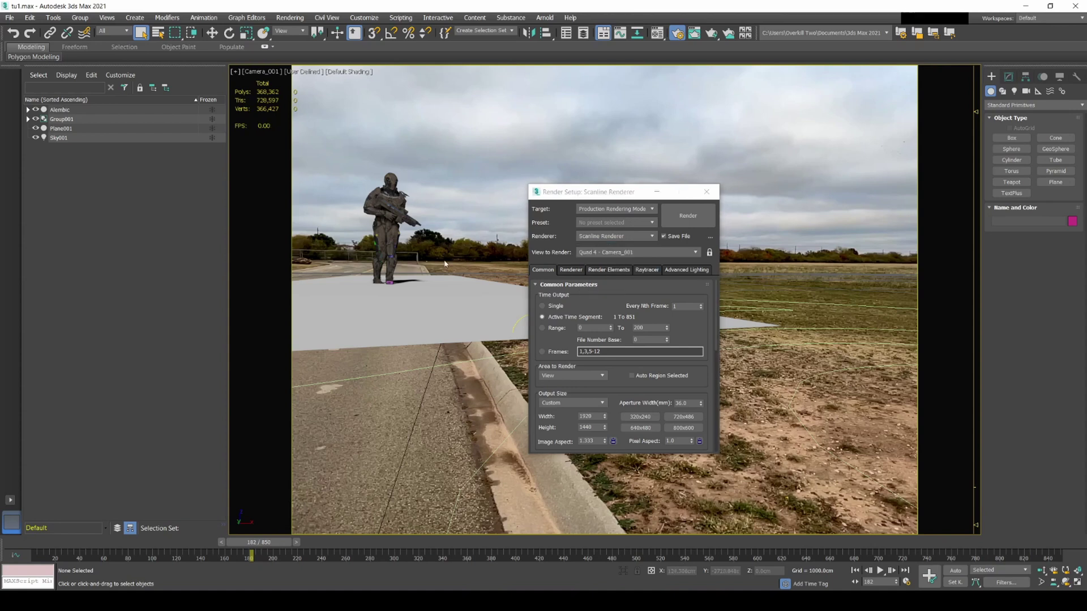
{"action": "left_click", "coordinate": [657, 191]}
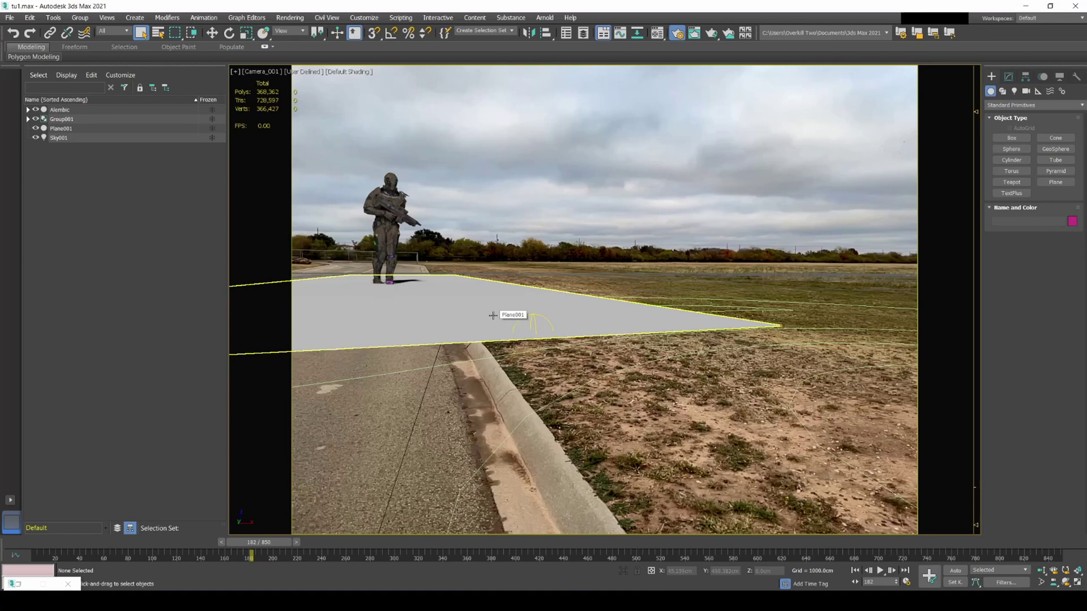
{"action": "key", "text": "F10"}
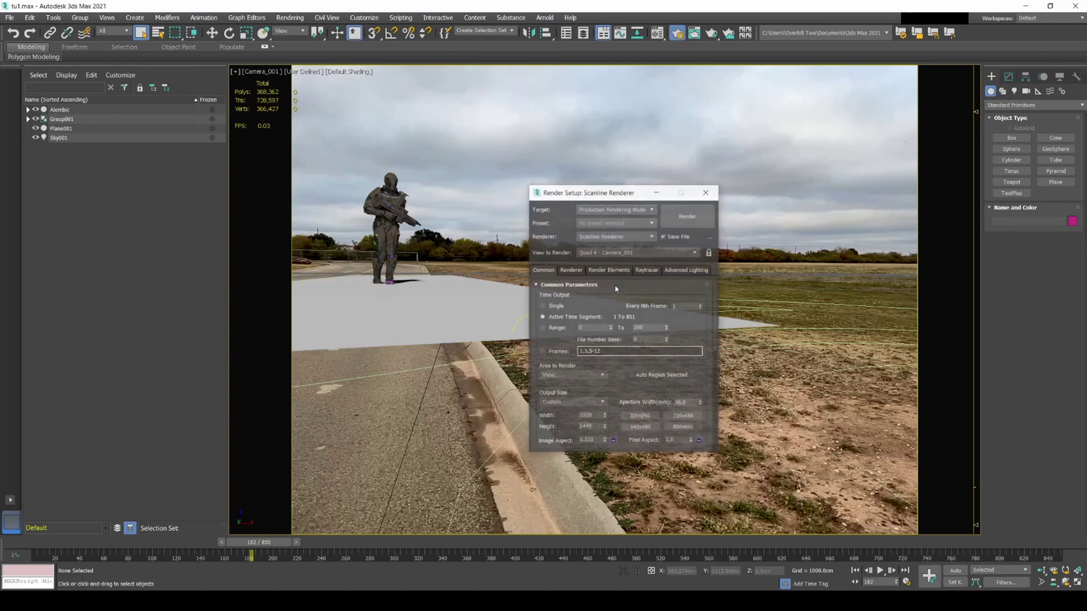
{"action": "left_click", "coordinate": [616, 209]}
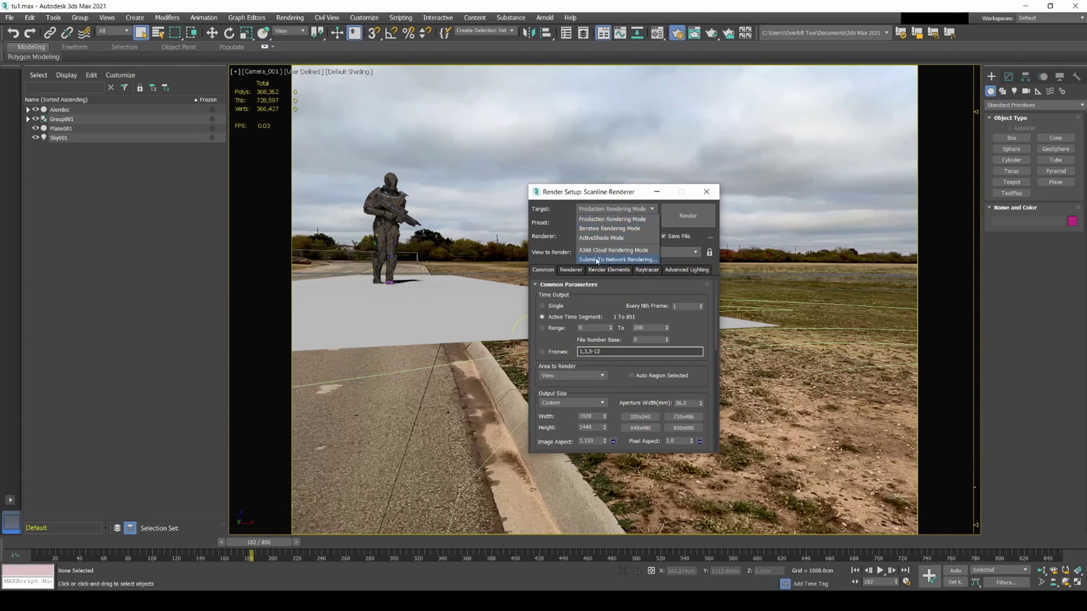
{"action": "left_click", "coordinate": [602, 219]}
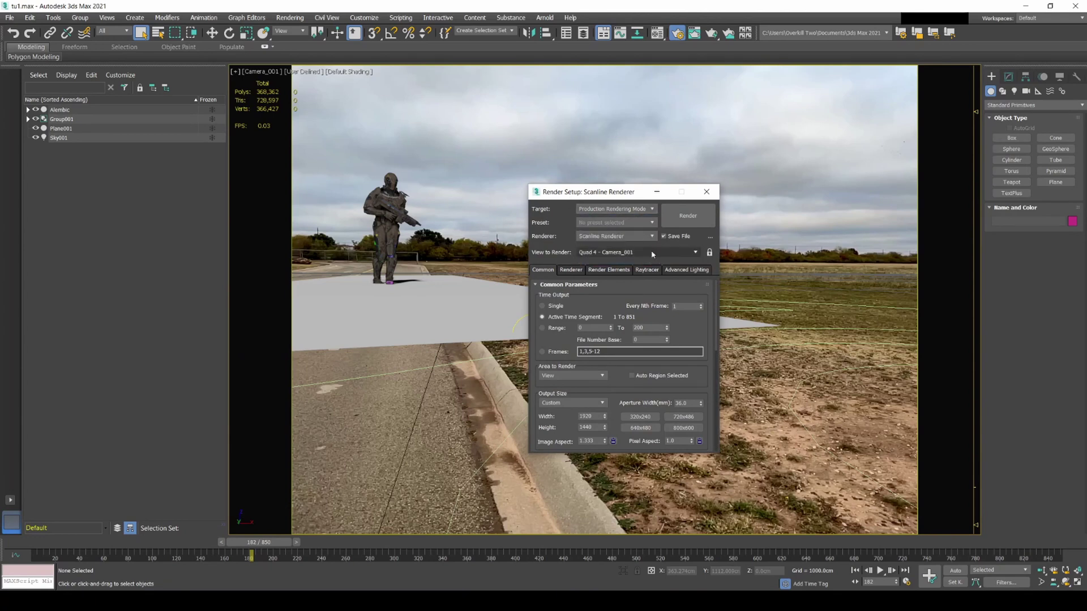
{"action": "left_click", "coordinate": [601, 238]}
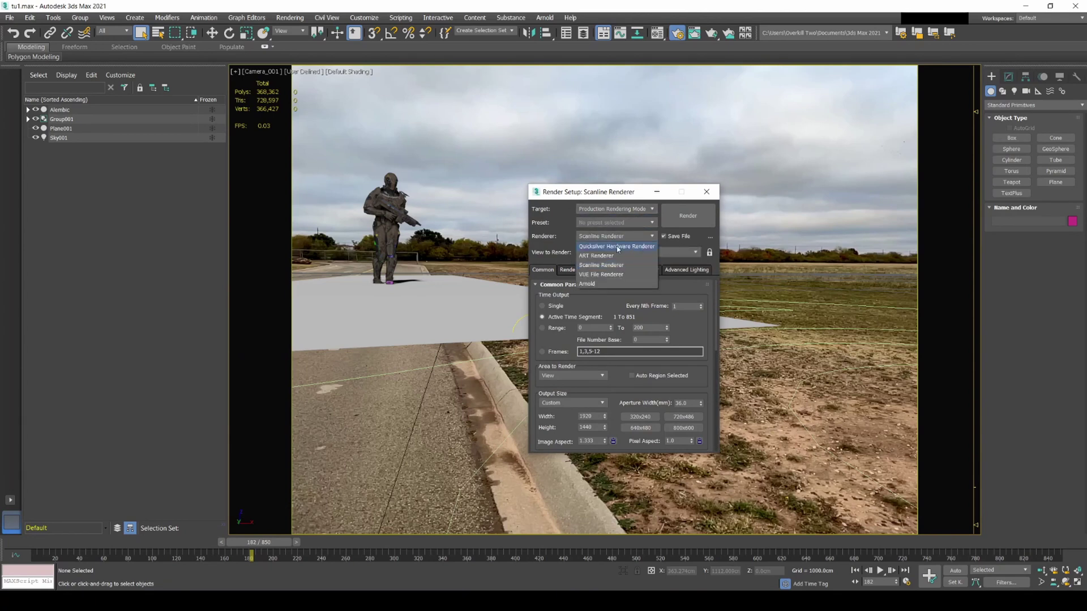
{"action": "left_click", "coordinate": [519, 249]}
{"action": "left_click", "coordinate": [657, 191]}
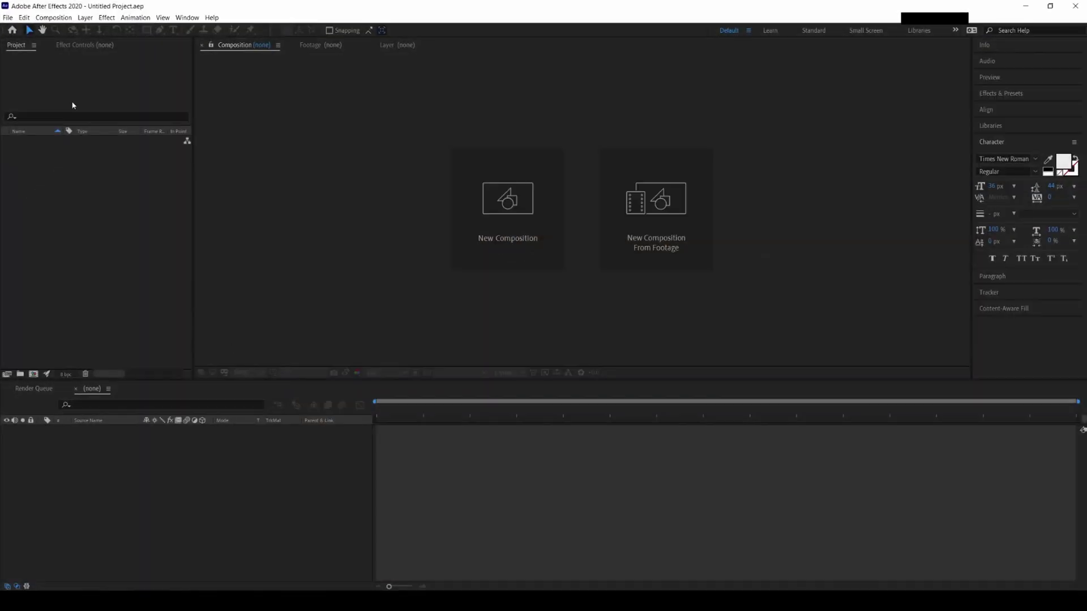
{"action": "double_click", "coordinate": [70, 199]}
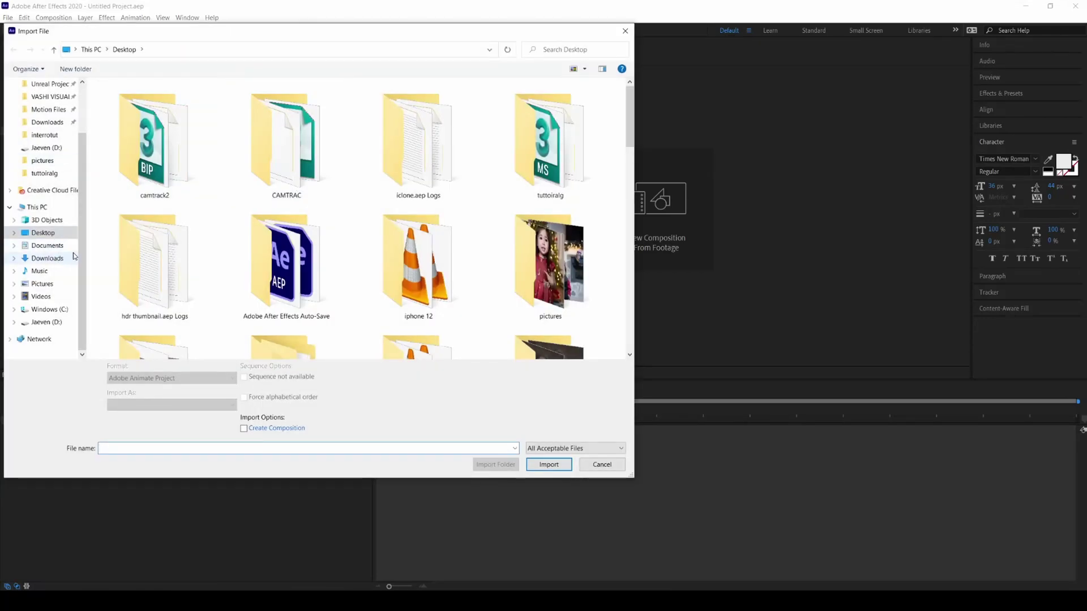
{"action": "double_click", "coordinate": [159, 161]}
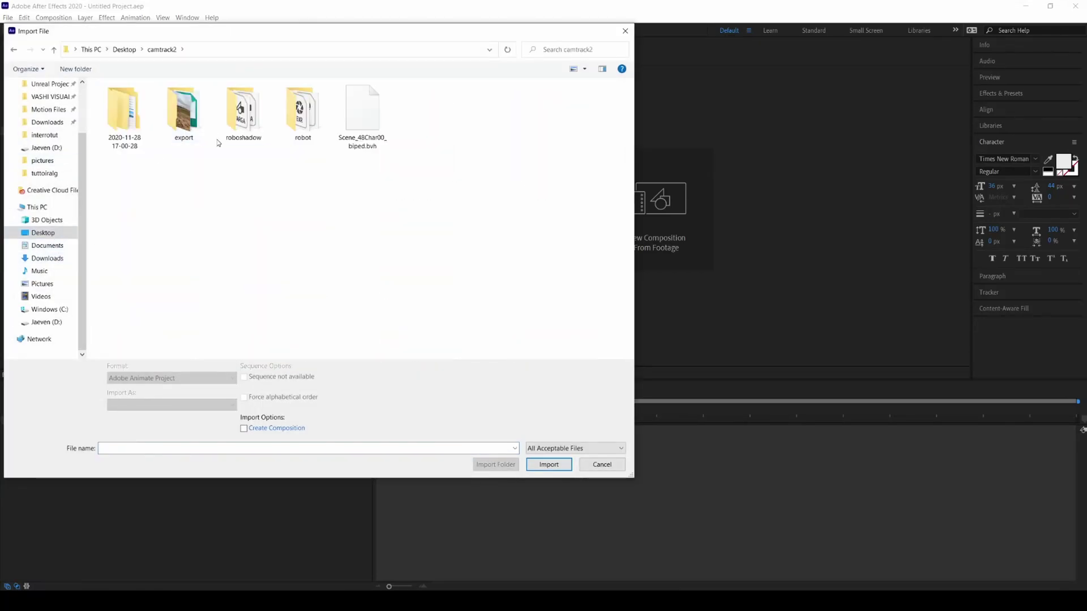
{"action": "double_click", "coordinate": [127, 114]}
{"action": "double_click", "coordinate": [128, 113]}
{"action": "double_click", "coordinate": [126, 120]}
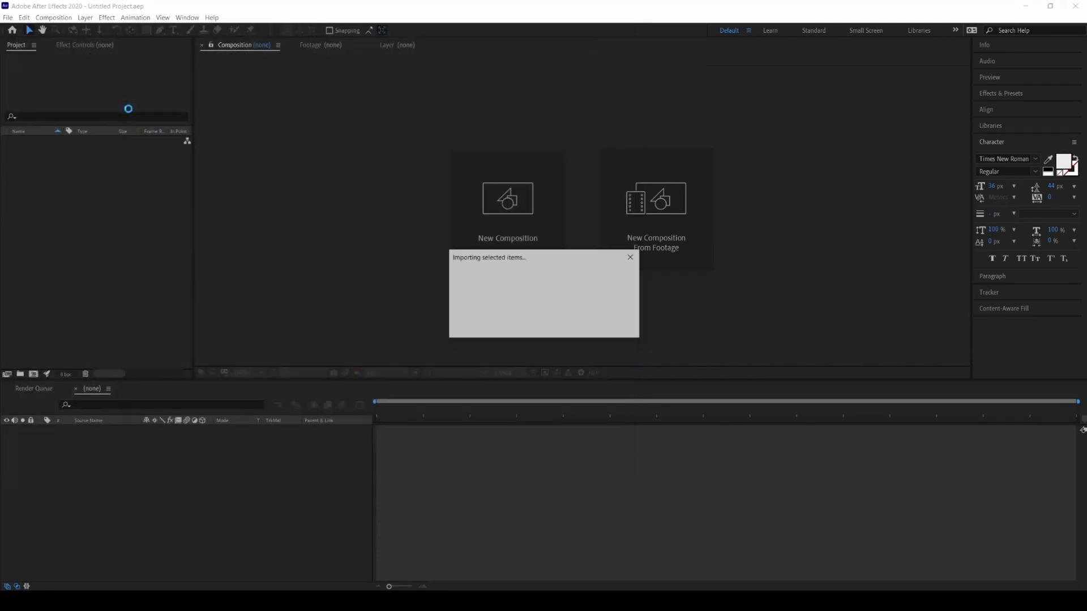
{"action": "left_click_drag", "start_coordinate": [42, 389], "coordinate": [34, 374]}
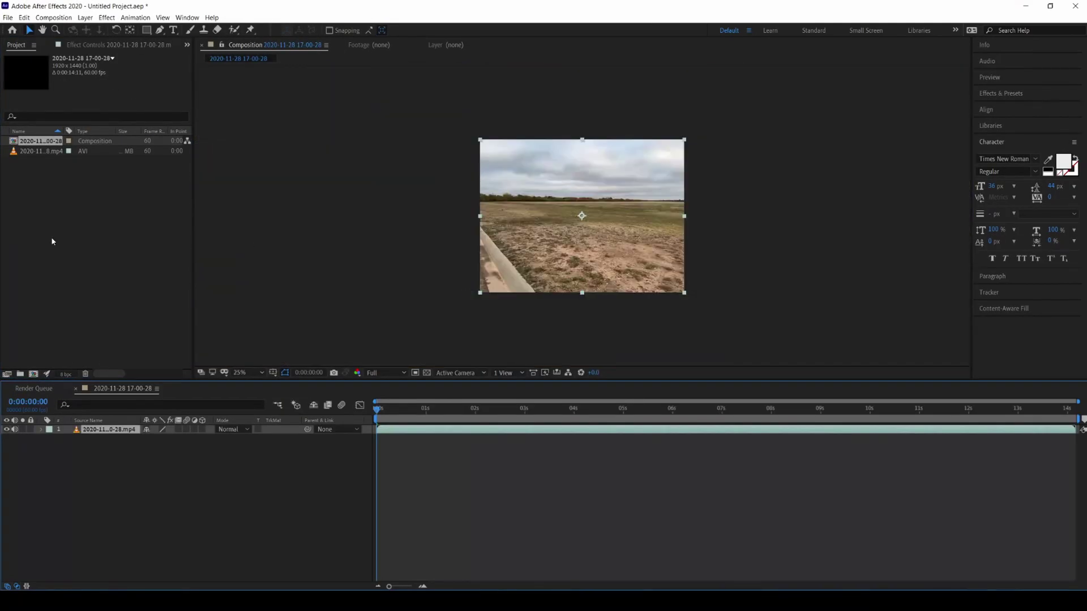
Step: Import the robro EXR image sequence from the robot folder inside camtrack2
{"action": "double_click", "coordinate": [52, 241]}
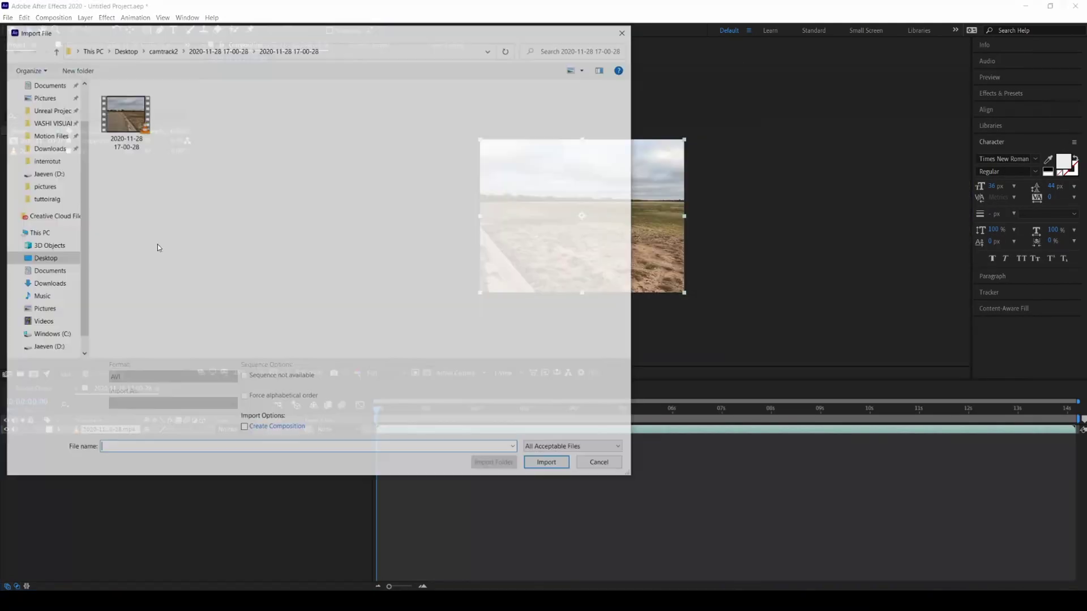
{"action": "left_click", "coordinate": [203, 50]}
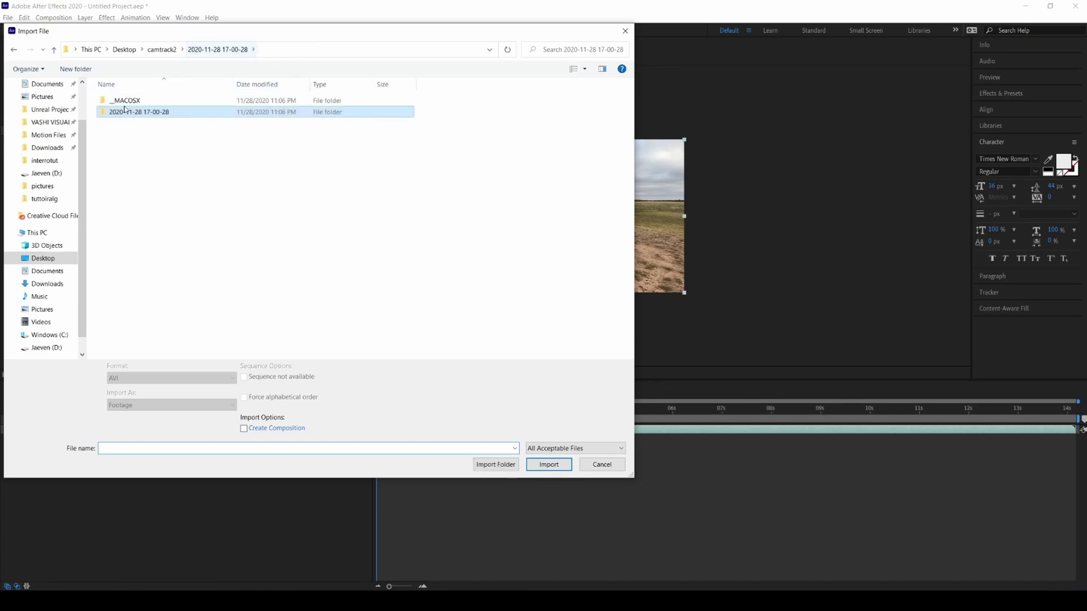
{"action": "left_click", "coordinate": [162, 50]}
{"action": "double_click", "coordinate": [303, 116]}
{"action": "double_click", "coordinate": [127, 134]}
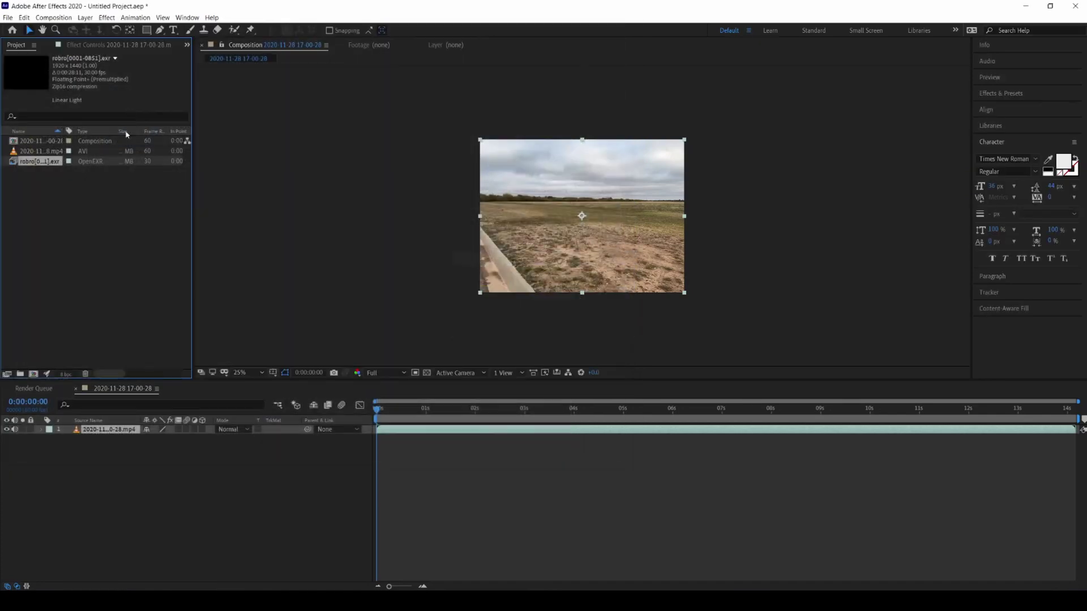
Step: Import the robroshadow TGA sequence from the roboshadow folder, interpreting its alpha as Straight - Unmatted
{"action": "double_click", "coordinate": [43, 207]}
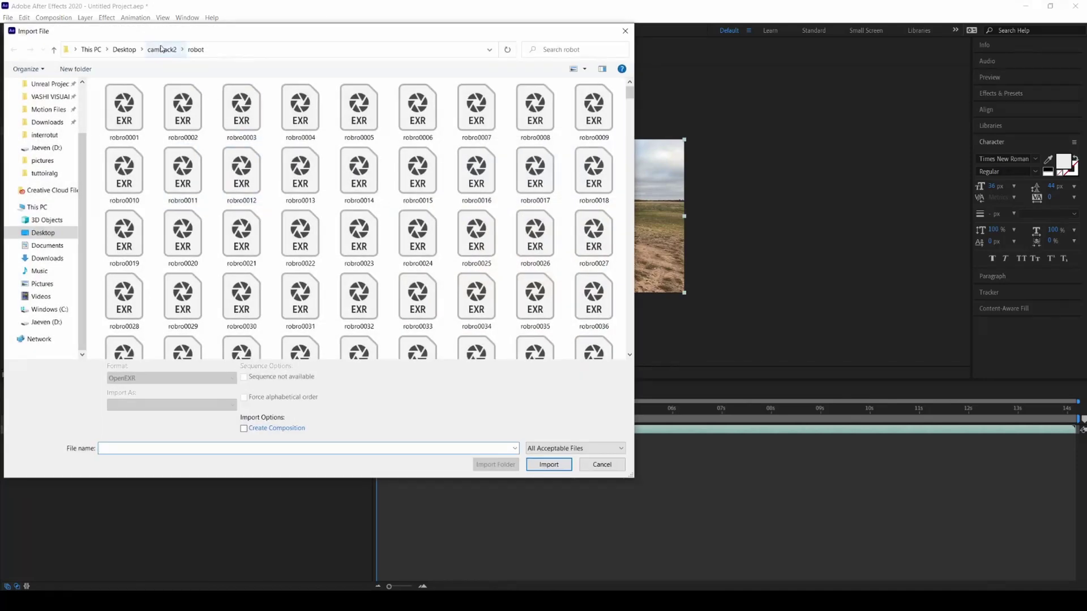
{"action": "left_click", "coordinate": [162, 49]}
{"action": "double_click", "coordinate": [229, 121]}
{"action": "double_click", "coordinate": [241, 120]}
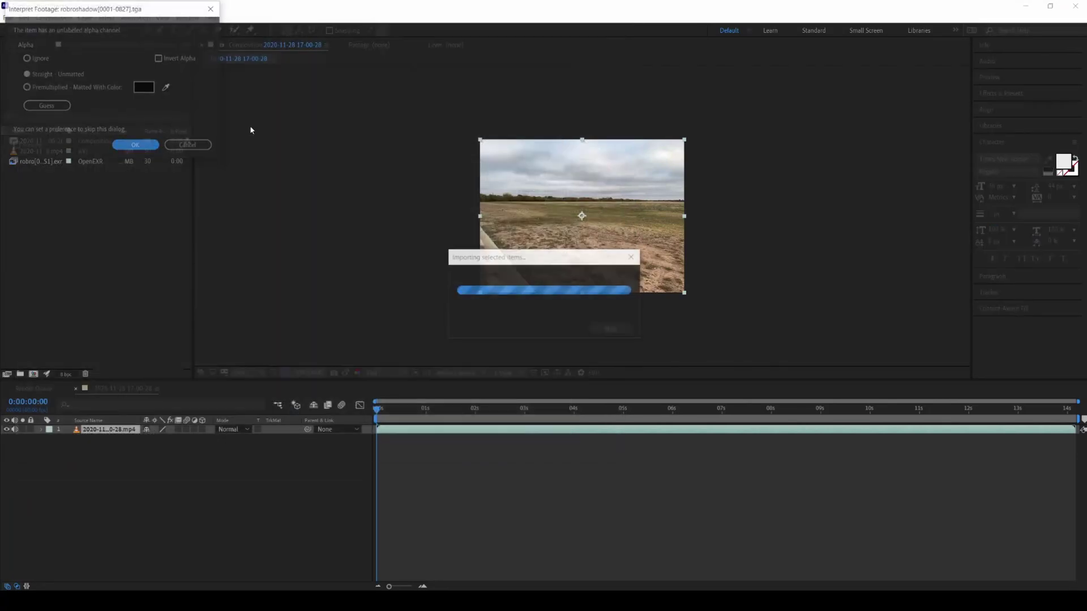
{"action": "left_click", "coordinate": [136, 145]}
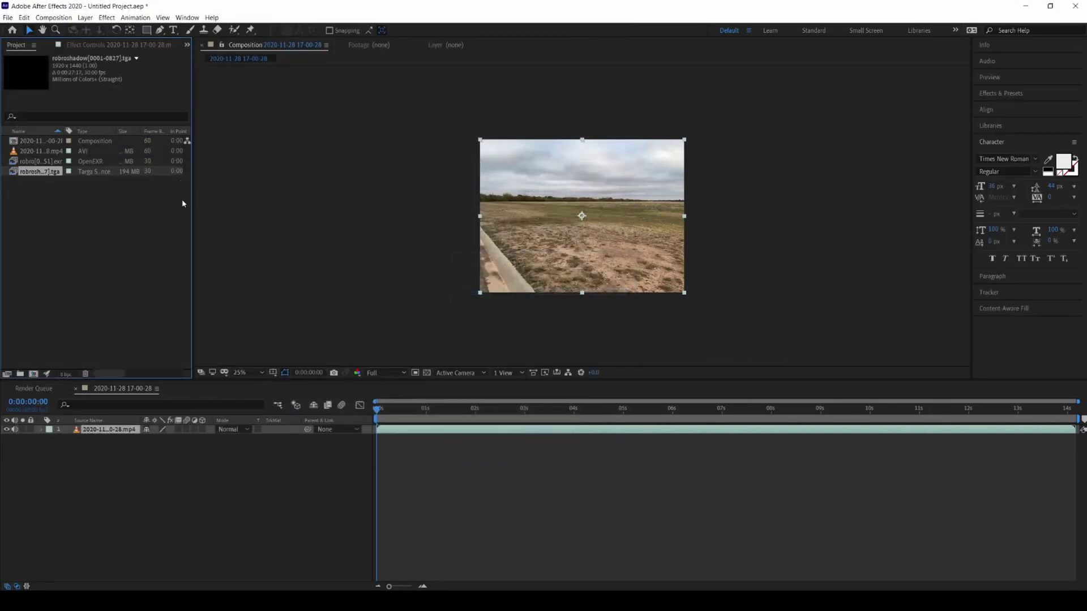
Step: Widen the project list and set the robro EXR sequence's assumed frame rate to 60 frames per second
{"action": "left_click_drag", "start_coordinate": [192, 209], "coordinate": [268, 186]}
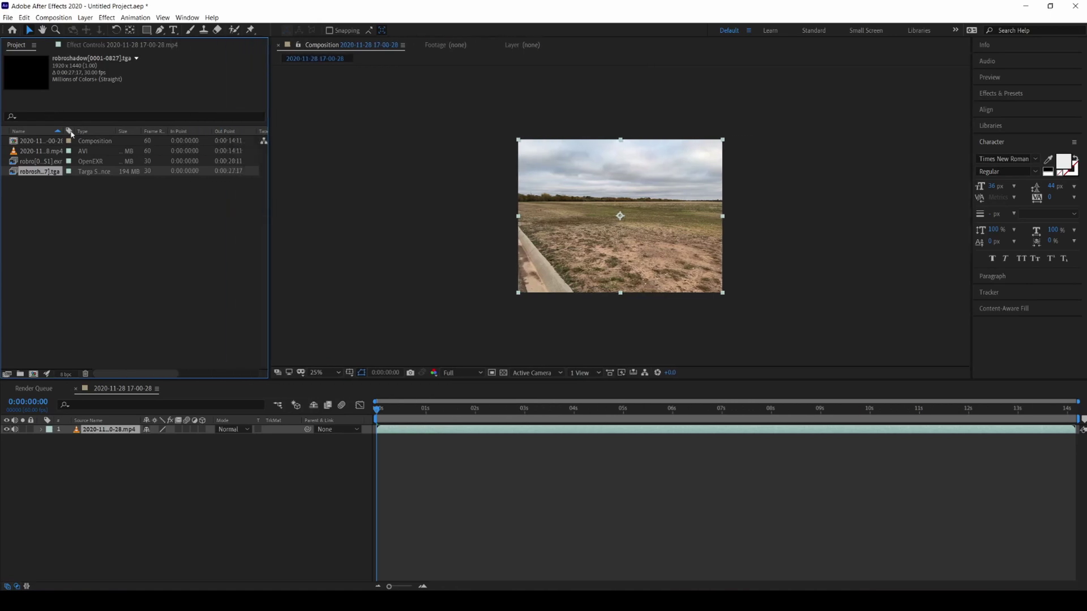
{"action": "left_click", "coordinate": [40, 162]}
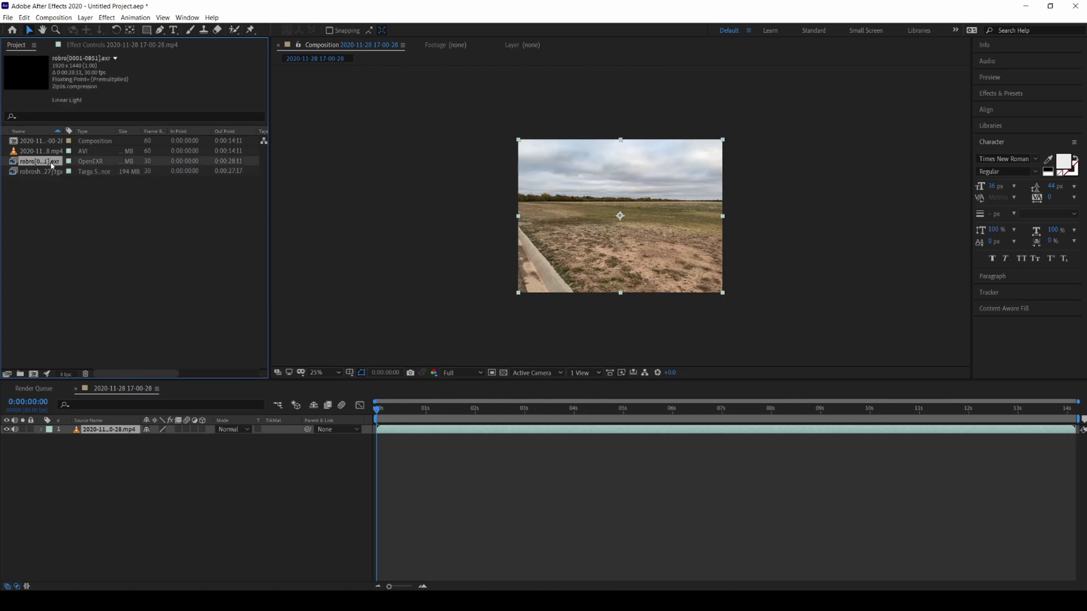
{"action": "right_click", "coordinate": [52, 163]}
{"action": "mouse_move", "coordinate": [119, 228]}
{"action": "left_click", "coordinate": [265, 227]}
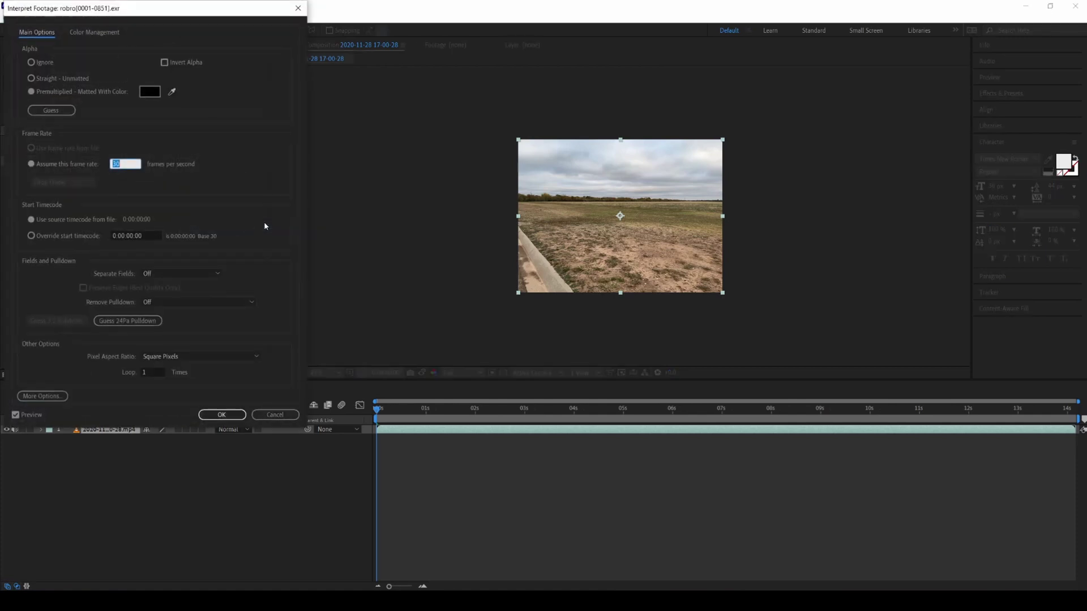
{"action": "left_click", "coordinate": [222, 414]}
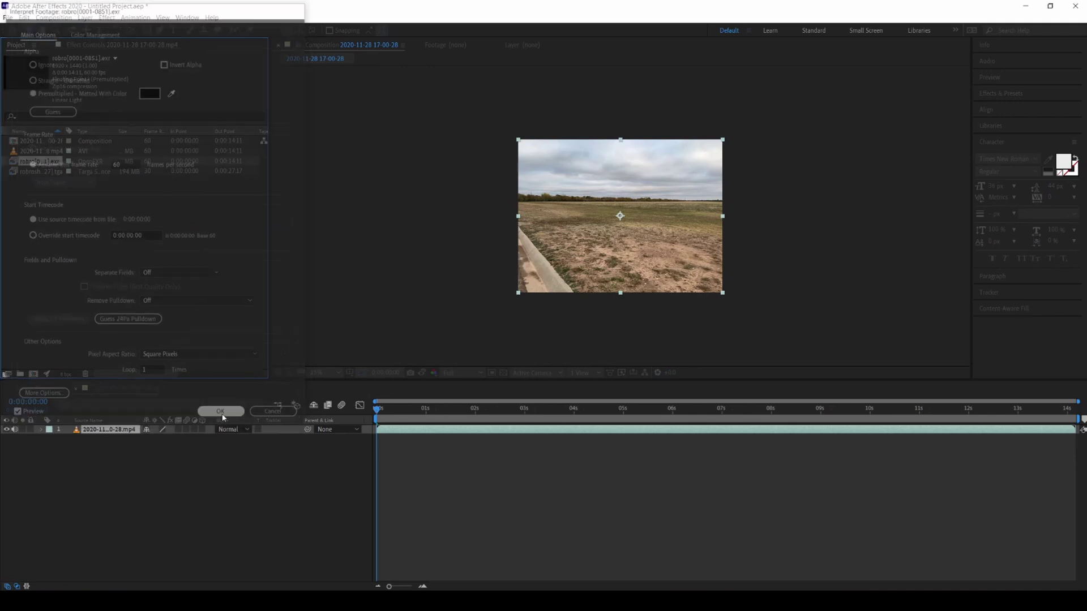
Step: Set the robroshadow TGA sequence's assumed frame rate to 60 frames per second
{"action": "right_click", "coordinate": [49, 177]}
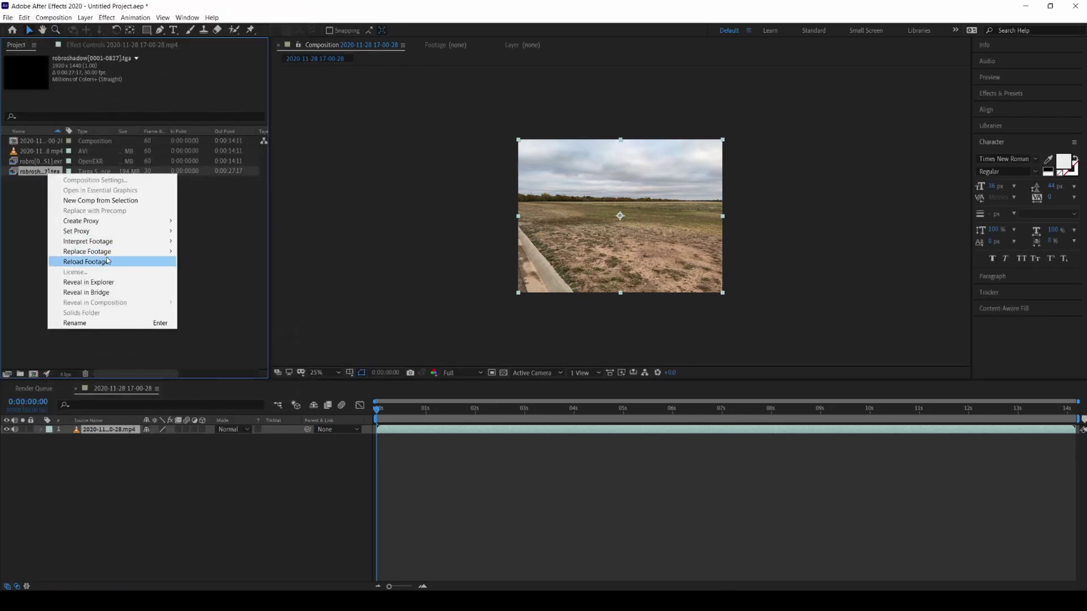
{"action": "mouse_move", "coordinate": [108, 240]}
{"action": "left_click", "coordinate": [199, 237]}
{"action": "right_click", "coordinate": [13, 164]}
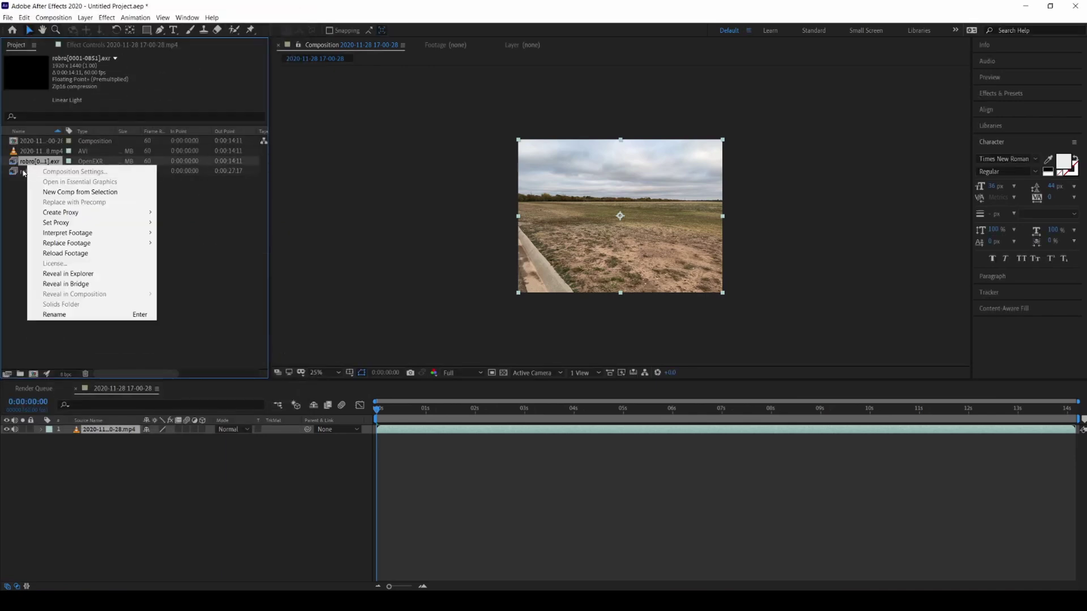
{"action": "right_click", "coordinate": [28, 171]}
{"action": "mouse_move", "coordinate": [119, 238]}
{"action": "left_click", "coordinate": [202, 241]}
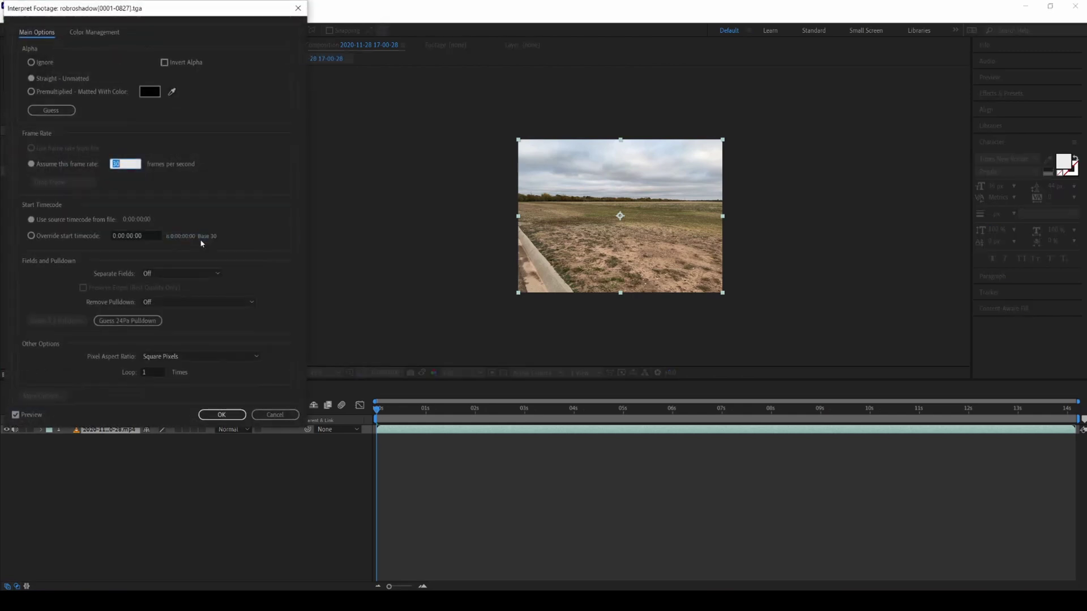
{"action": "left_click", "coordinate": [221, 415]}
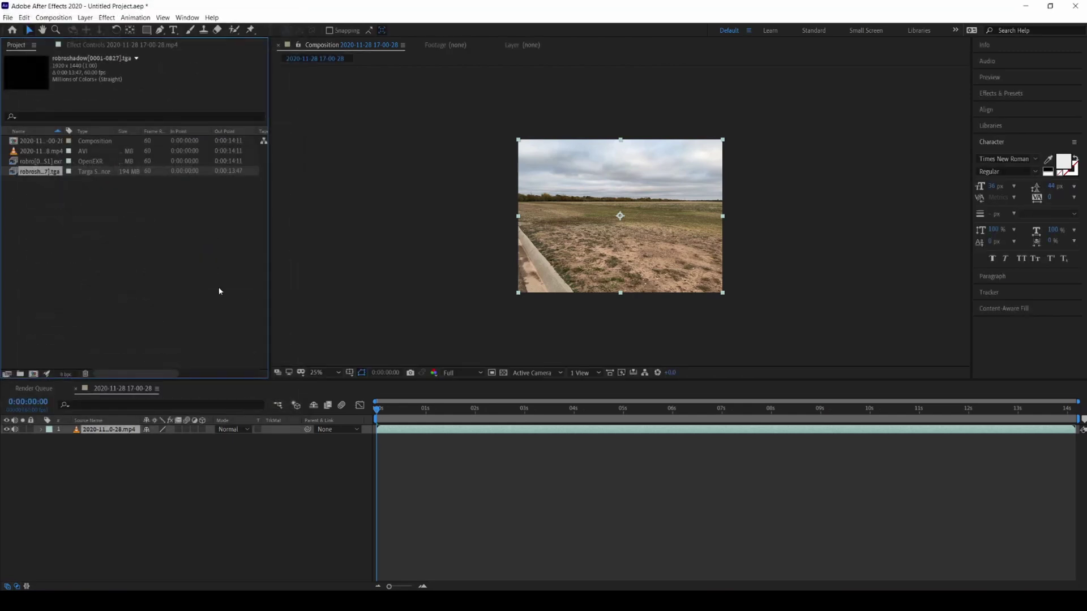
Step: Layer the robro EXR sequence above the footage in the composition, with the robroshadow TGA sequence between them
{"action": "left_click_drag", "start_coordinate": [40, 161], "coordinate": [134, 428]}
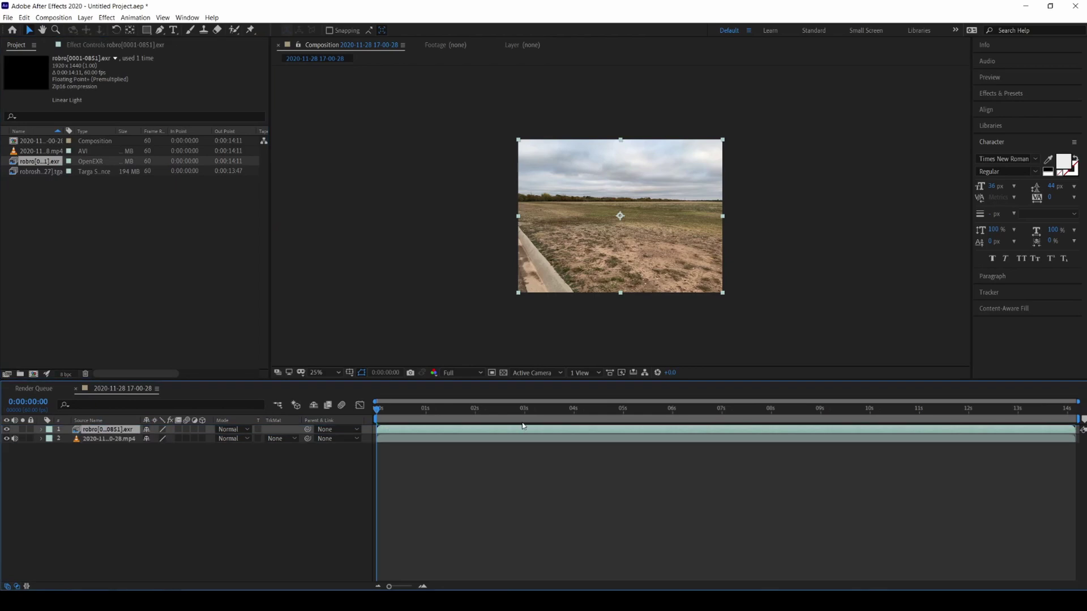
{"action": "left_click_drag", "start_coordinate": [37, 171], "coordinate": [109, 436]}
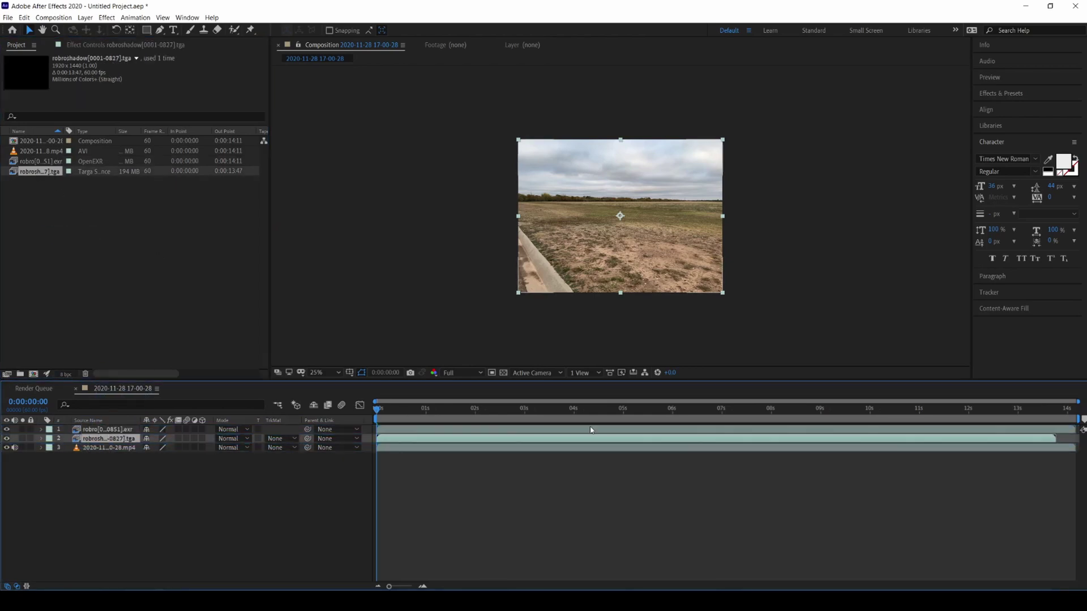
Step: Set the composition preview resolution to Full and play back the composited robot and shadow
{"action": "left_click", "coordinate": [462, 373]}
{"action": "left_click", "coordinate": [453, 400]}
{"action": "key", "text": "space"}
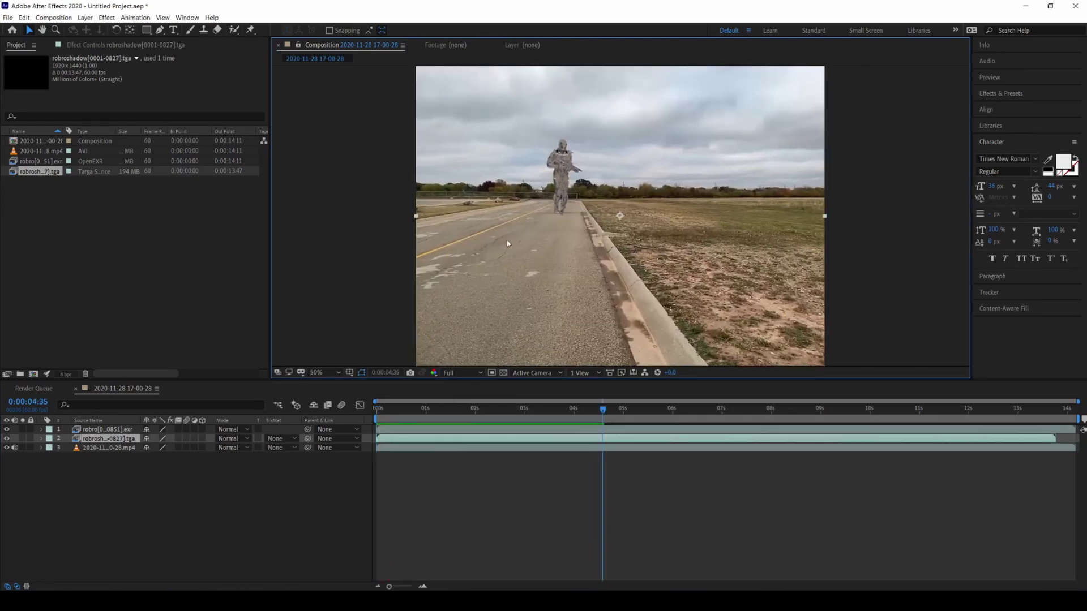
Step: Inspect the ground shadow alone at 0:00:04:23 by temporarily hiding the robro EXR layer, and show the layer again
{"action": "left_click_drag", "start_coordinate": [603, 409], "coordinate": [592, 409]}
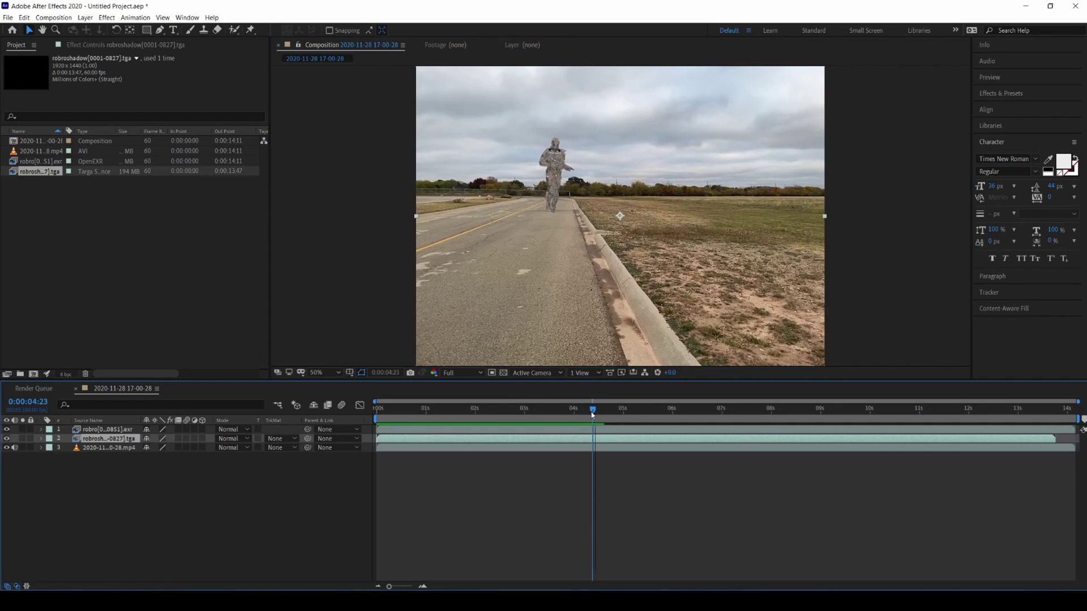
{"action": "left_click", "coordinate": [7, 429]}
{"action": "scroll", "coordinate": [383, 204], "scroll_direction": "up", "scroll_amount": 4}
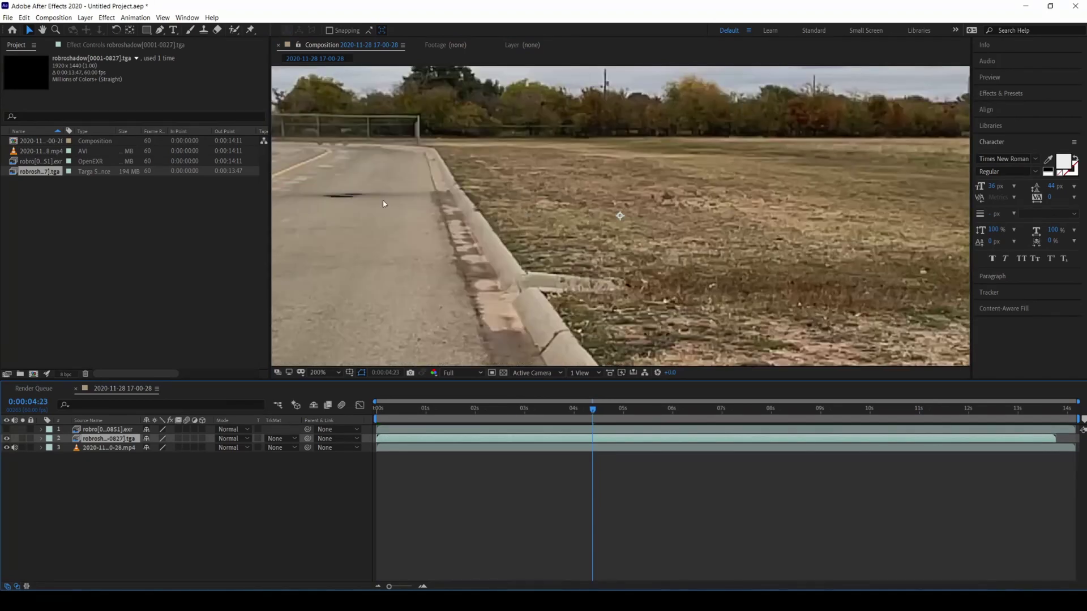
{"action": "scroll", "coordinate": [326, 252], "scroll_direction": "down", "scroll_amount": 2}
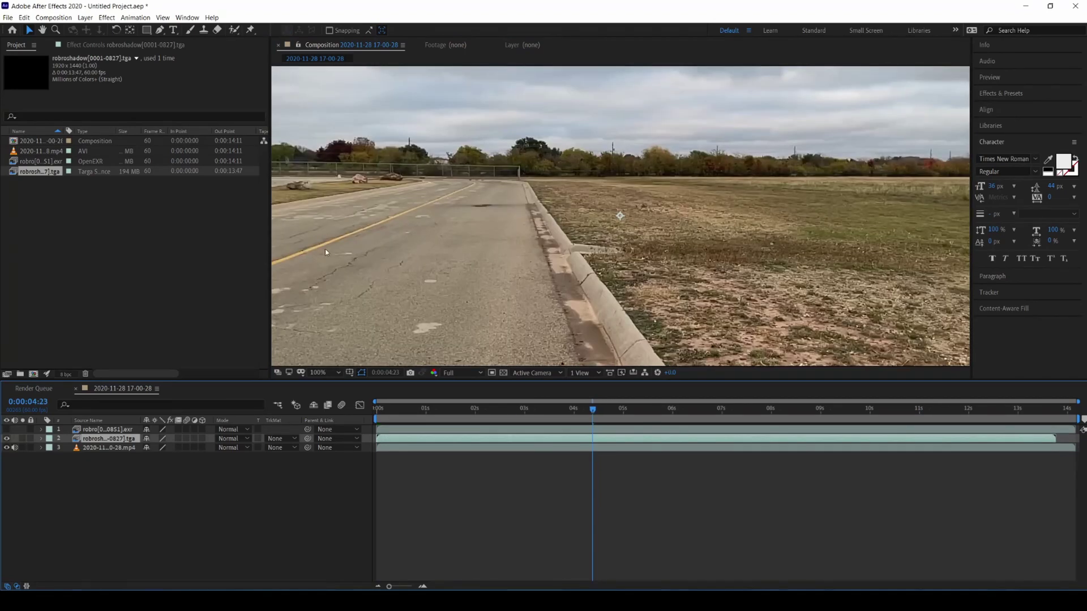
{"action": "left_click", "coordinate": [8, 431]}
{"action": "scroll", "coordinate": [571, 362], "scroll_direction": "down", "scroll_amount": 2}
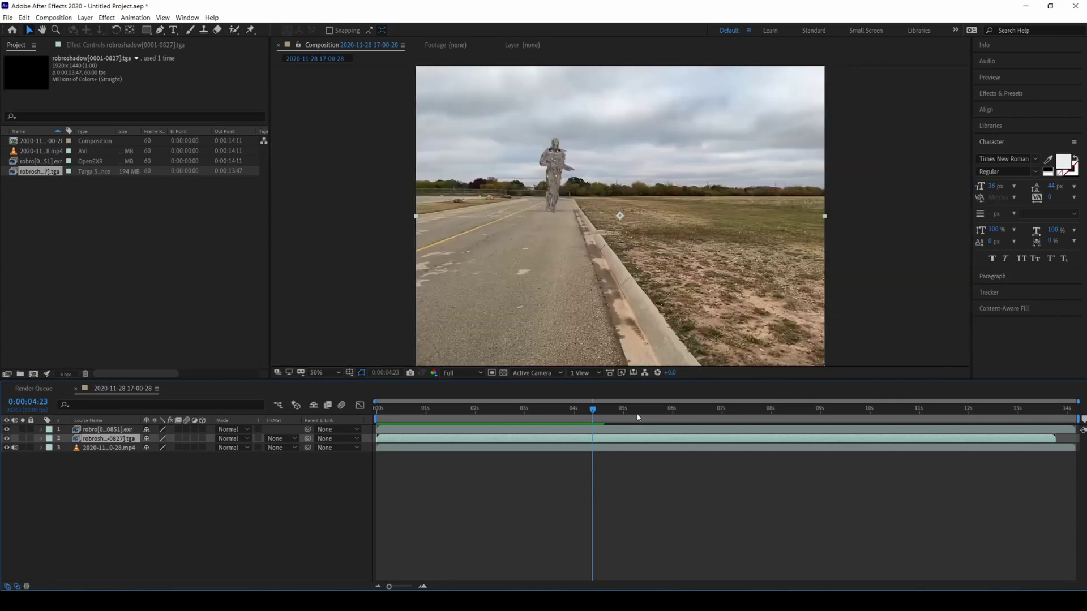
Step: Scrub and play through the composition to check how the robot and its shadow follow the tracked footage
{"action": "left_click_drag", "start_coordinate": [593, 409], "coordinate": [659, 420]}
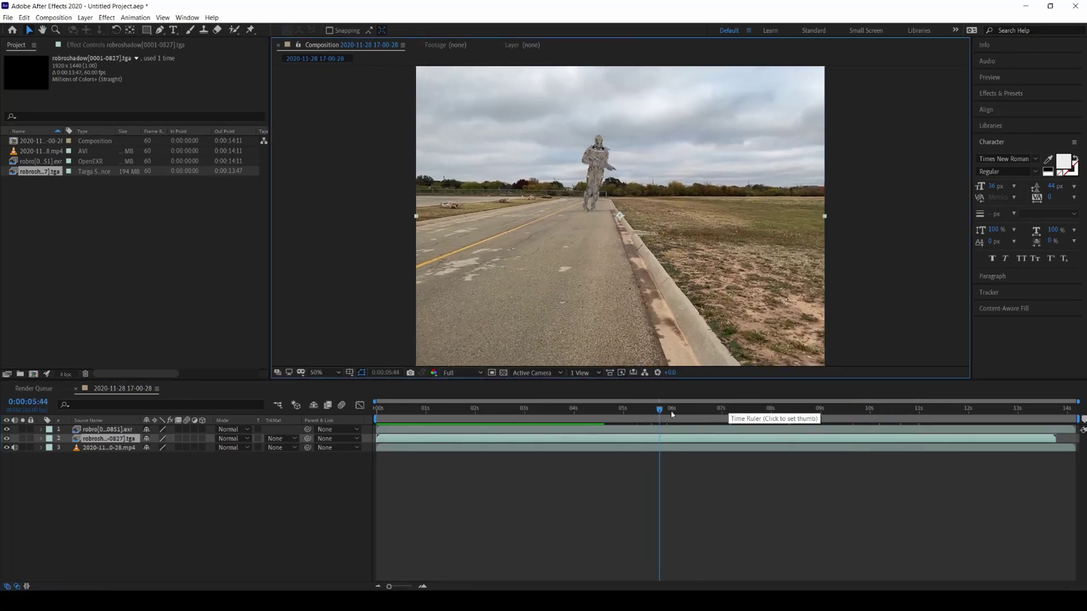
{"action": "left_click_drag", "start_coordinate": [743, 405], "coordinate": [811, 432]}
{"action": "left_click_drag", "start_coordinate": [922, 434], "coordinate": [644, 419]}
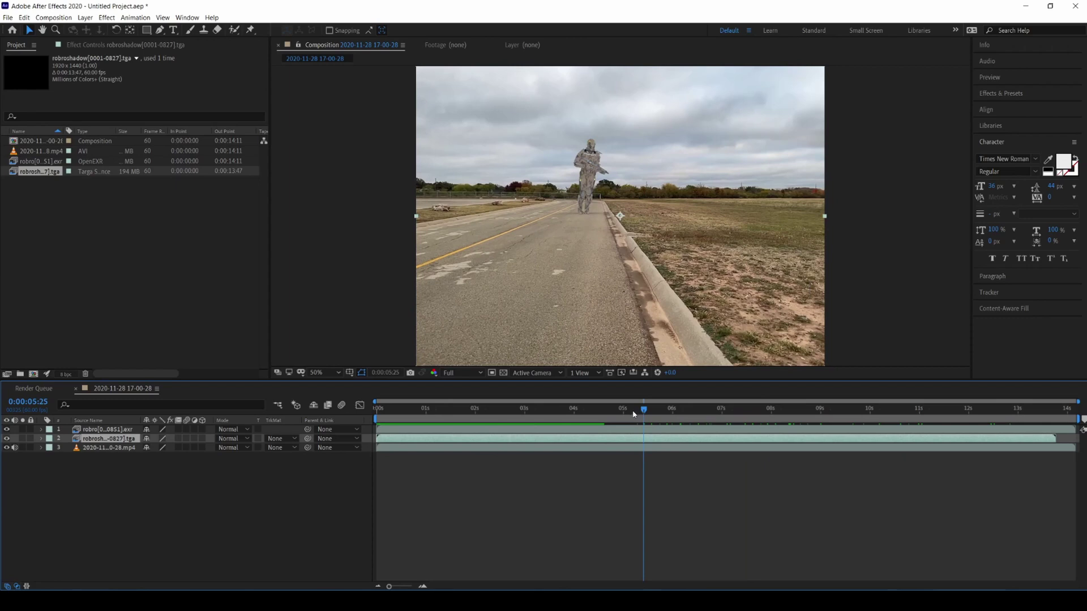
{"action": "left_click", "coordinate": [581, 418]}
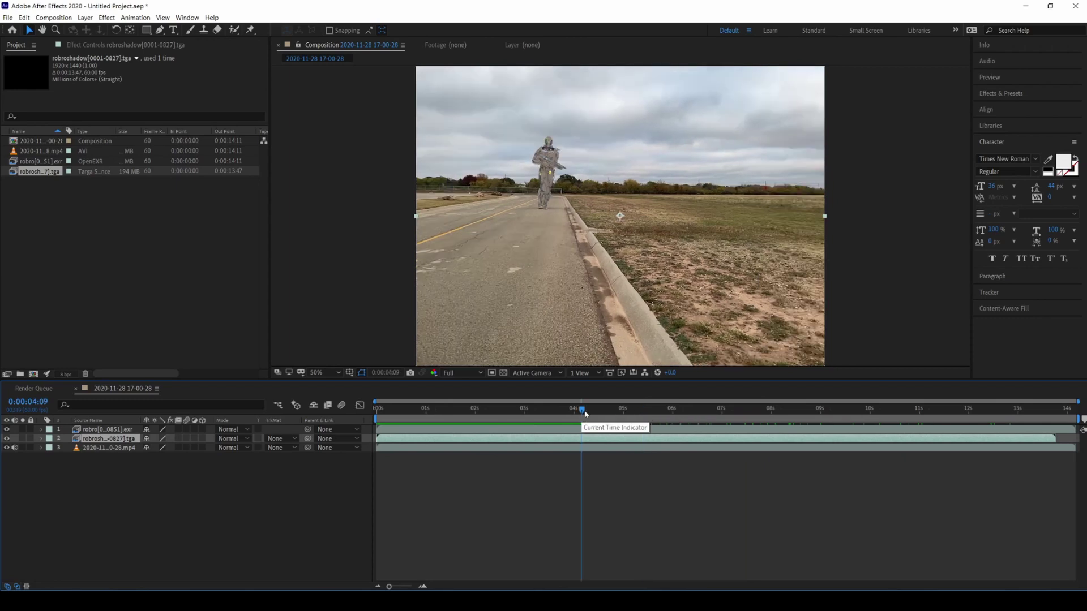
{"action": "key", "text": "space"}
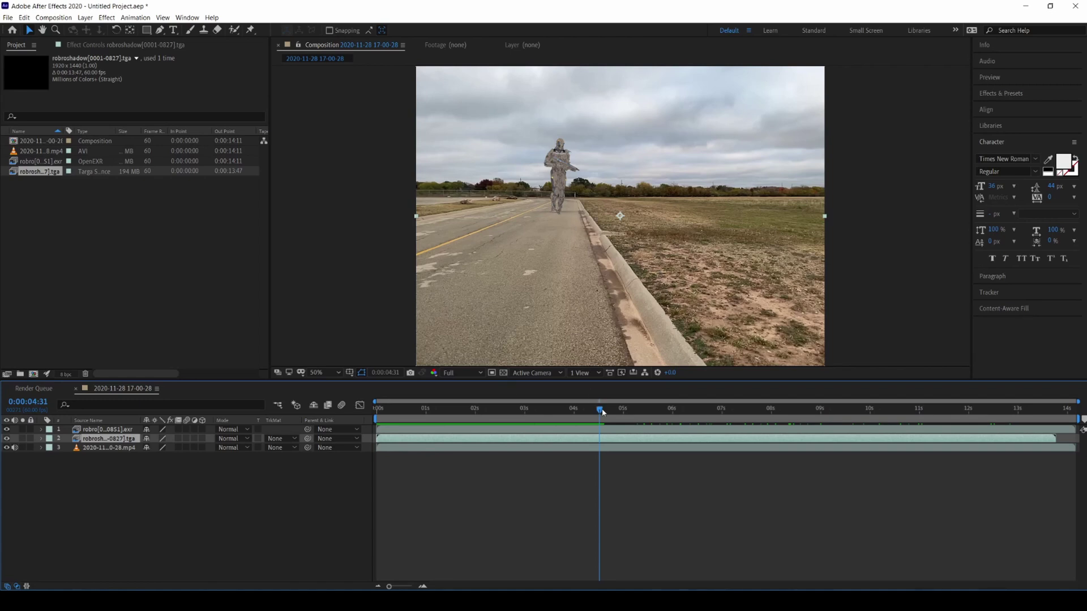
{"action": "left_click_drag", "start_coordinate": [621, 419], "coordinate": [522, 416]}
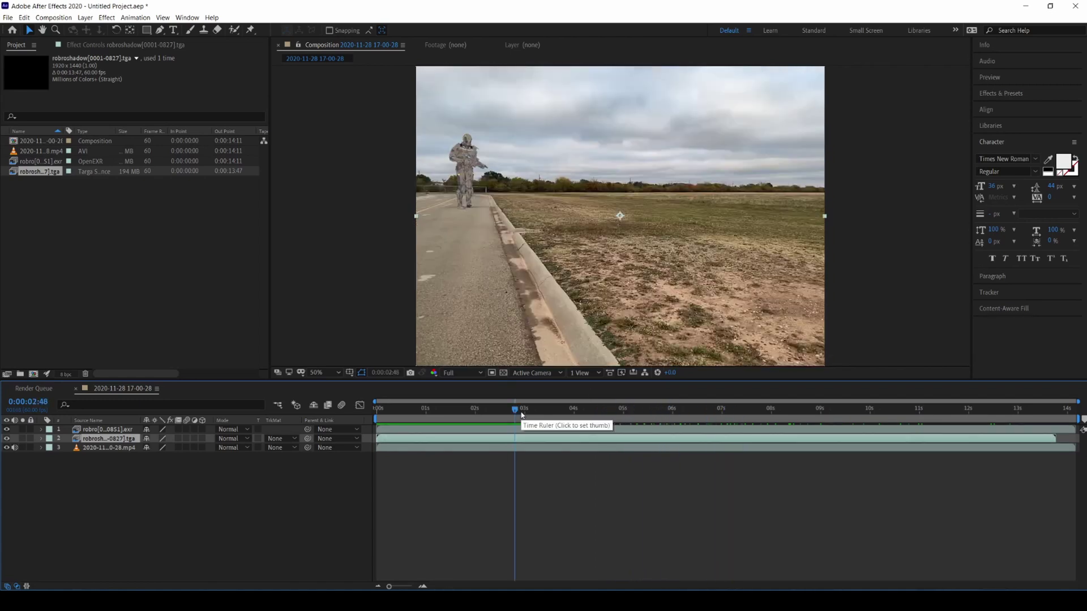